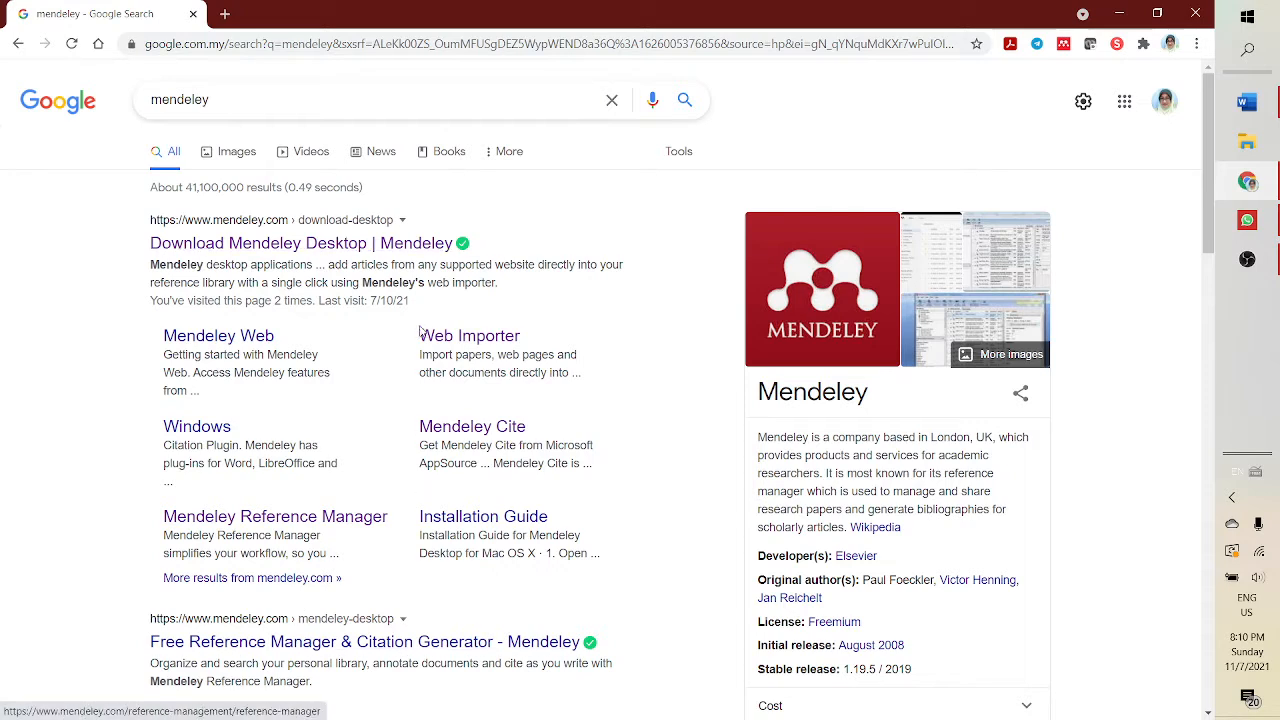
- Open the Mendeley Reference Manager download page and start the Windows download, cancelling the save dialog
left_click(270, 530)
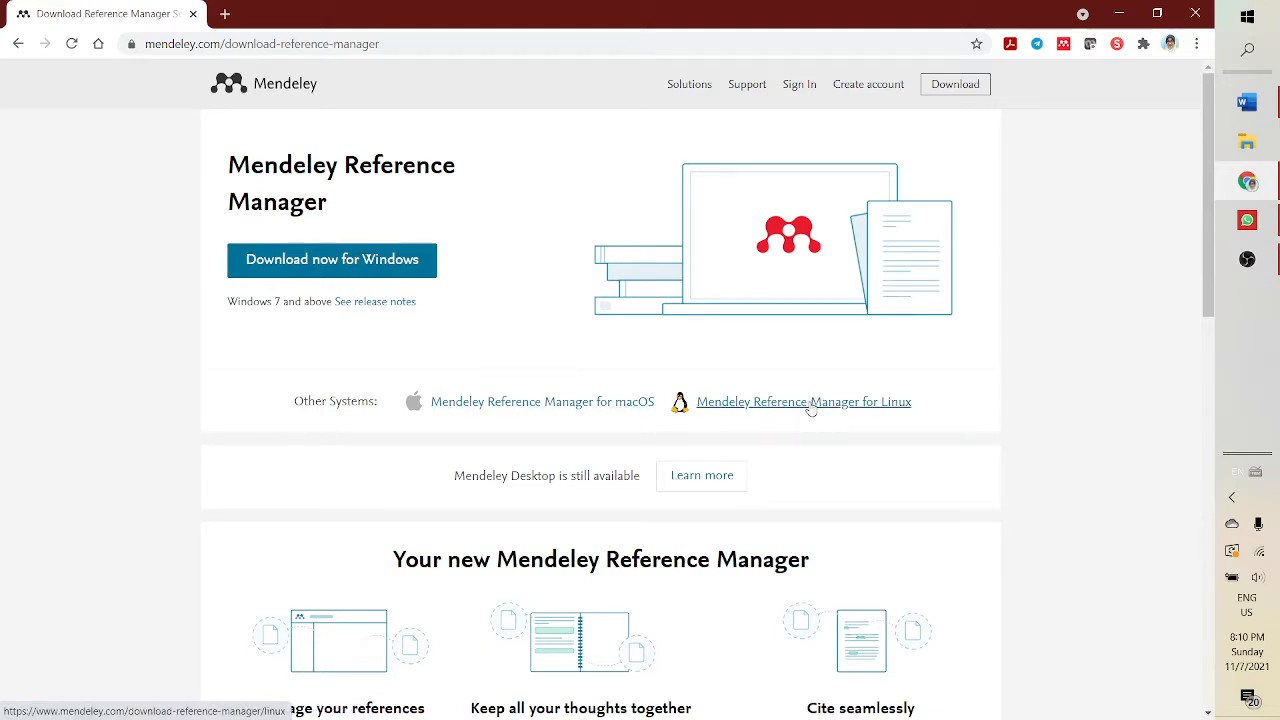
left_click(337, 273)
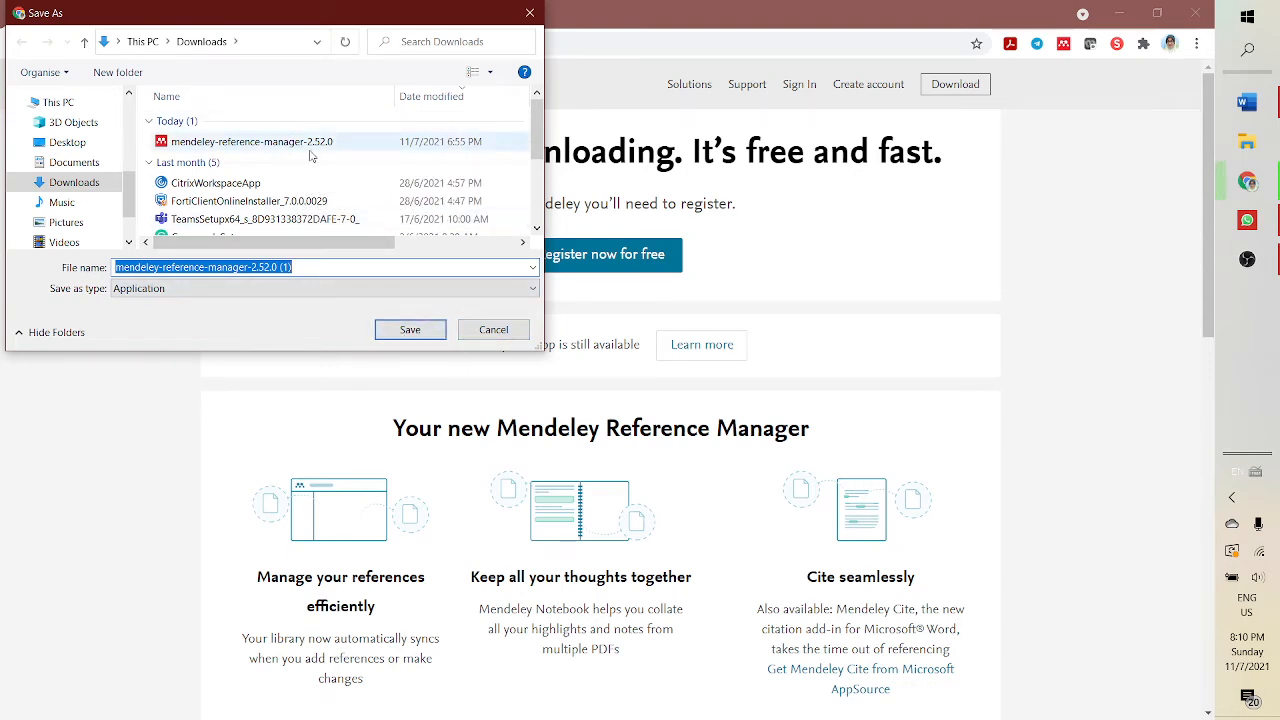
left_click(494, 333)
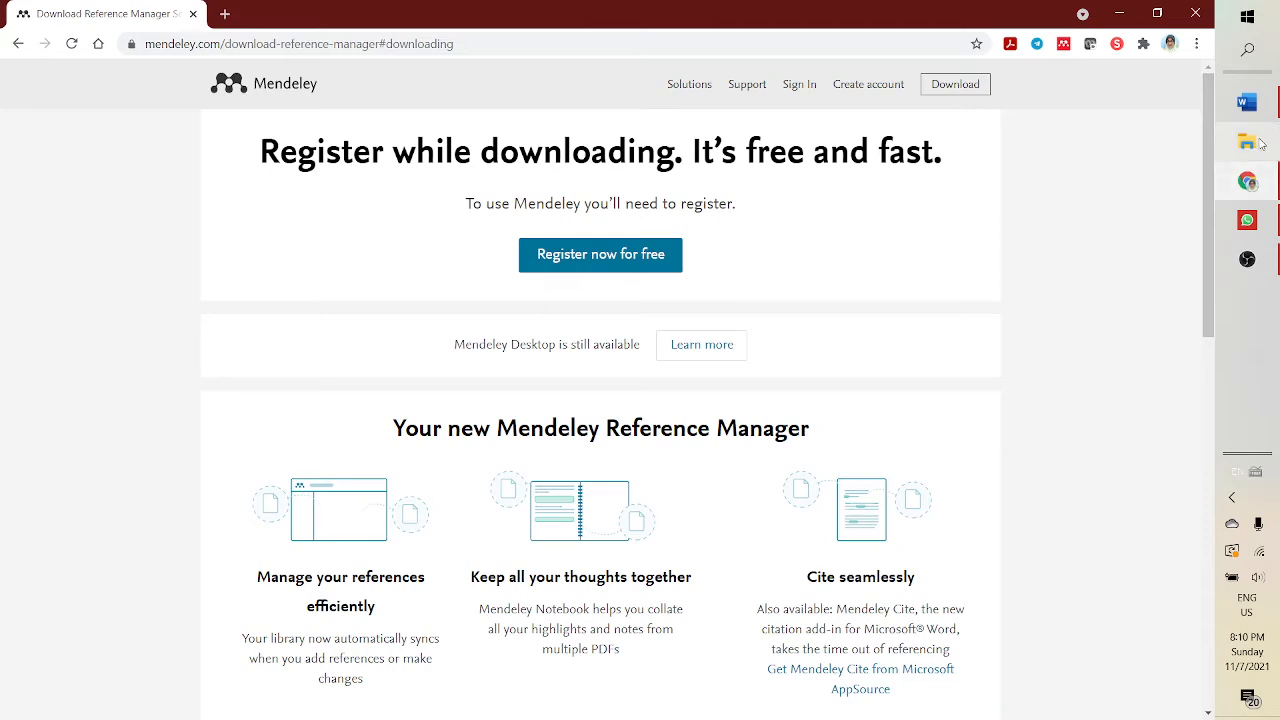
- Run the downloaded mendeley-reference-manager-2.52.0 installer from Downloads and install it for the current user only
key("super+e")
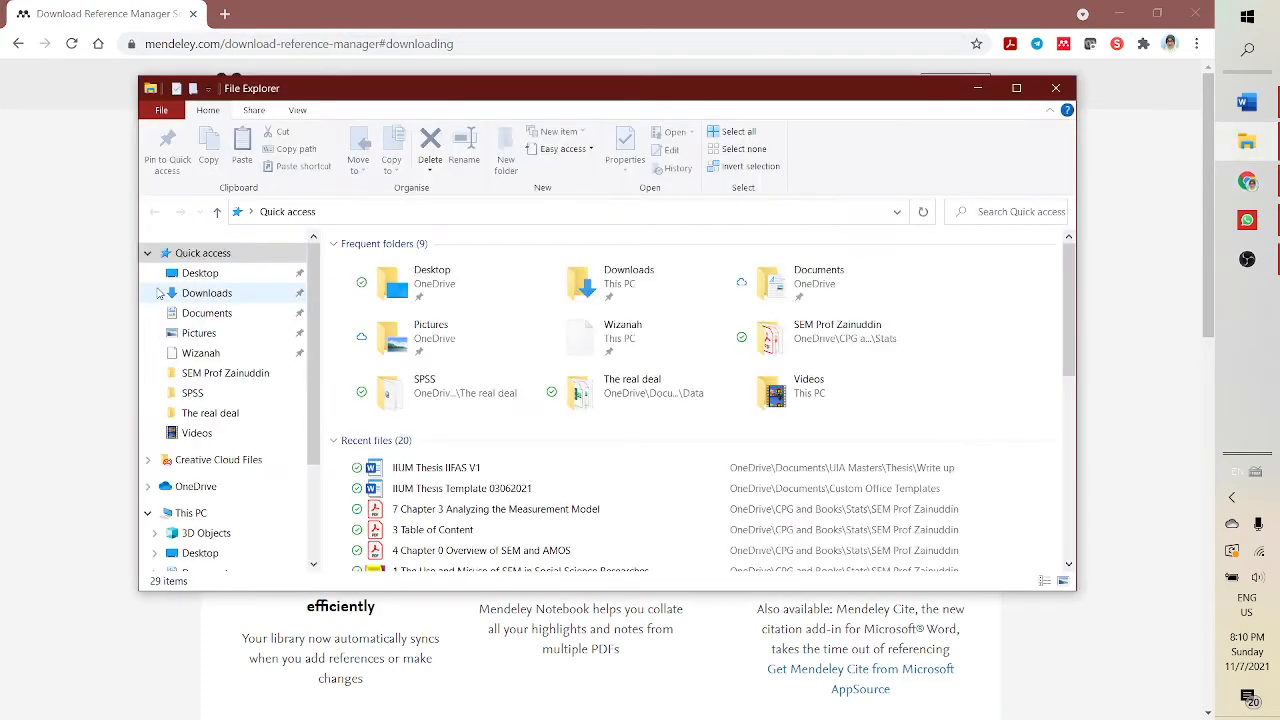
left_click(207, 293)
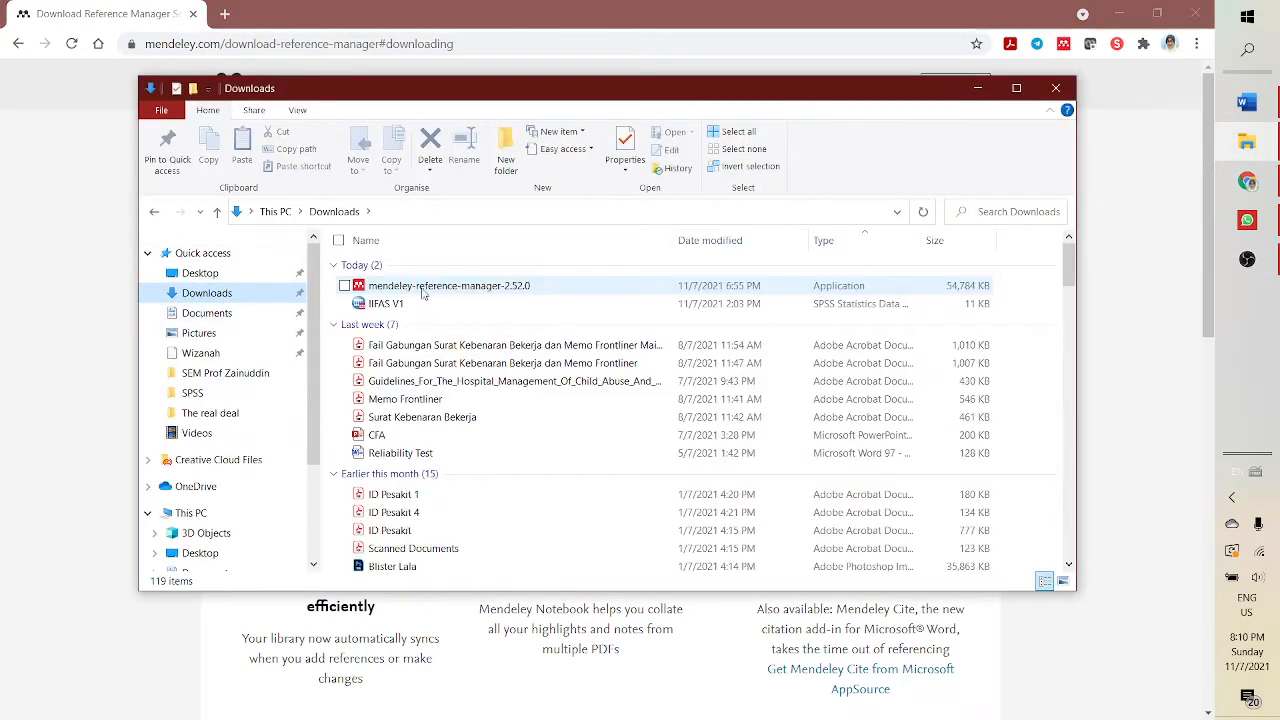
double_click(424, 288)
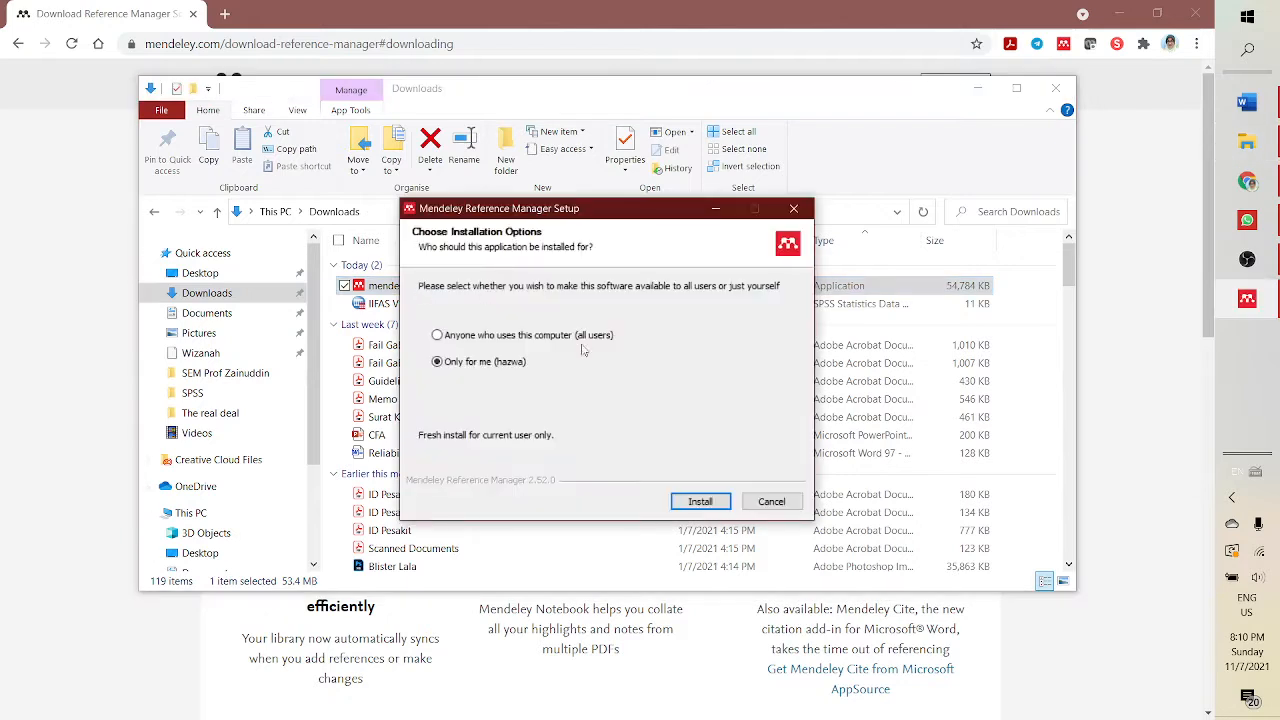
left_click(698, 505)
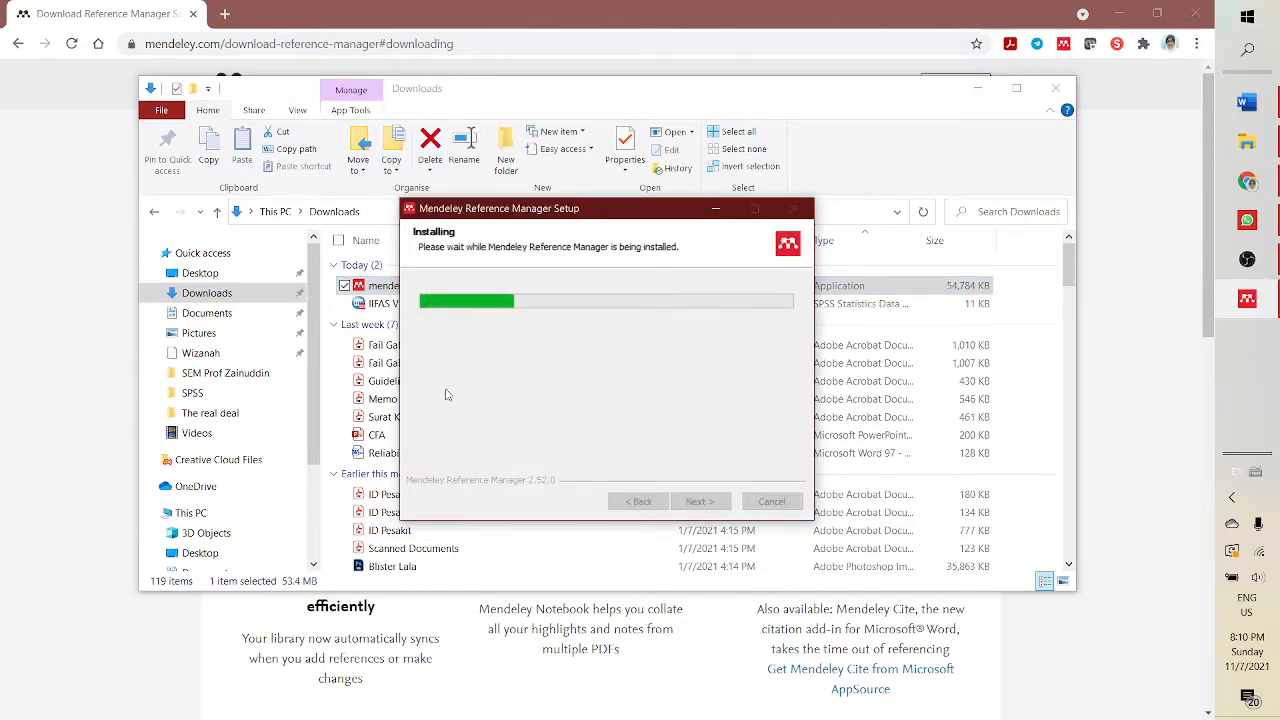
- Finish the Mendeley Reference Manager setup with the option to run it left checked
left_click(76, 78)
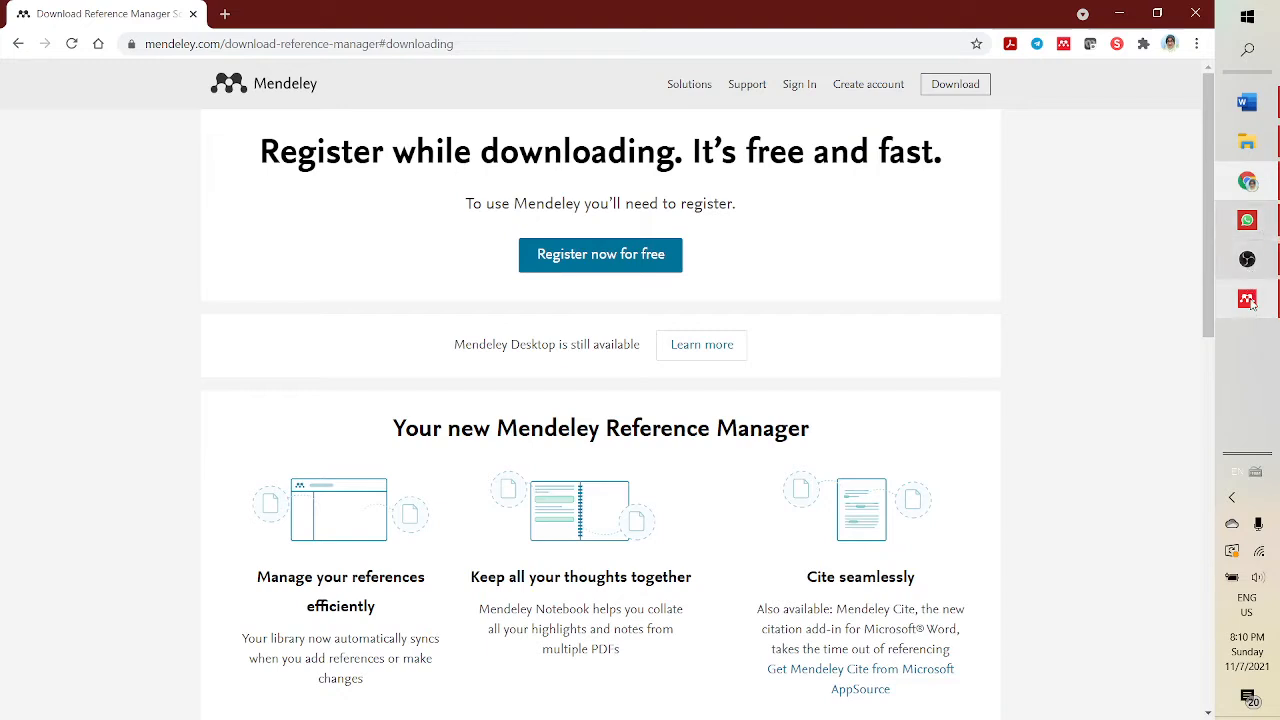
mouse_move(1250, 302)
left_click(1133, 315)
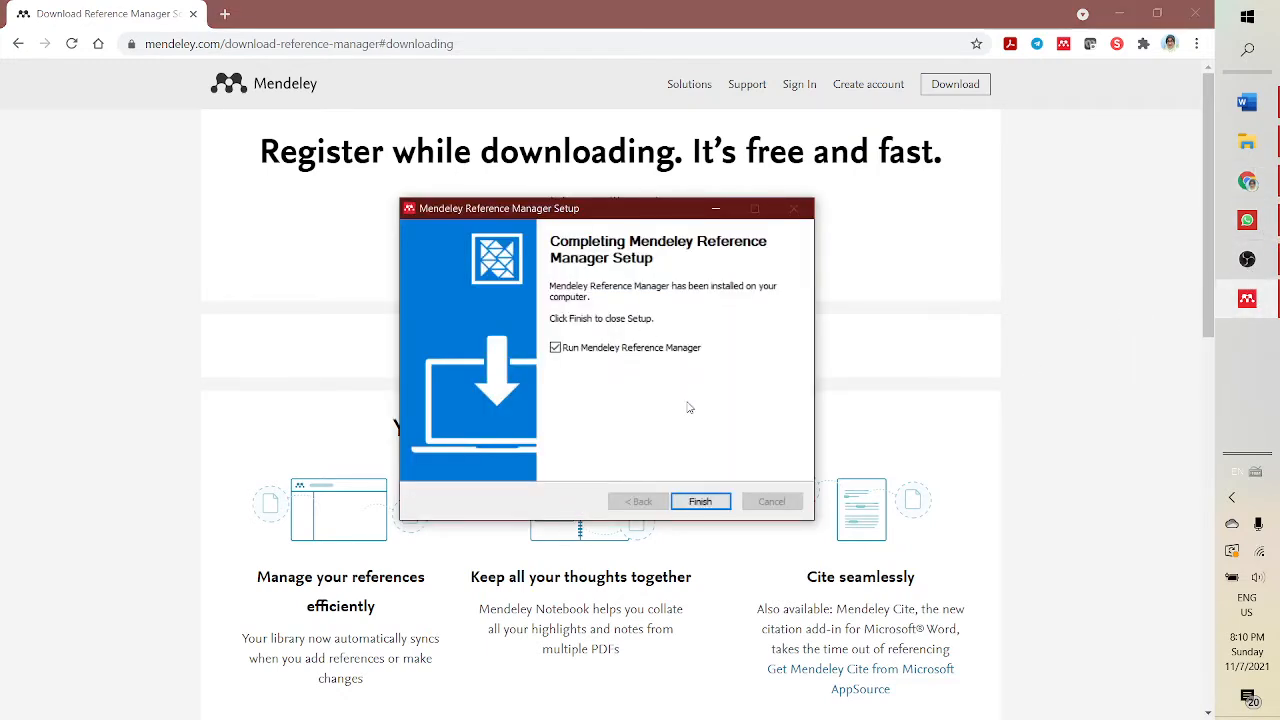
left_click(700, 501)
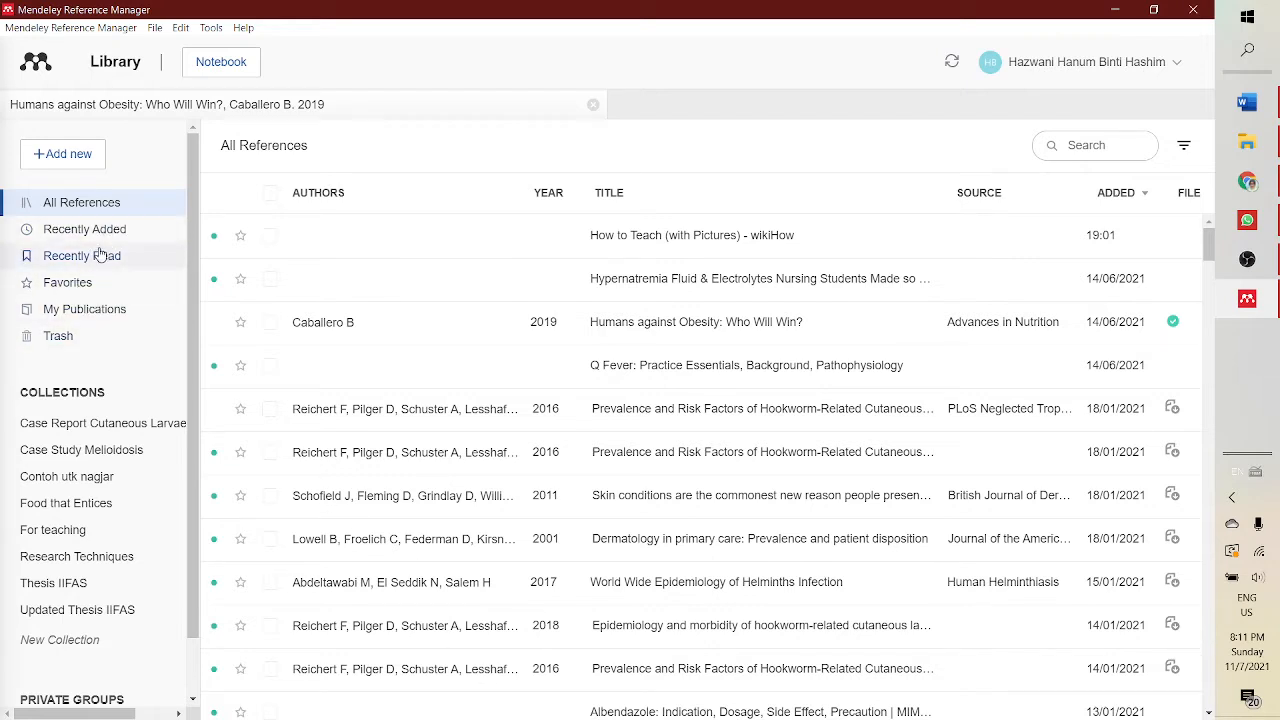
- Open the For teaching collection in the library
scroll(85, 299, "down", 1)
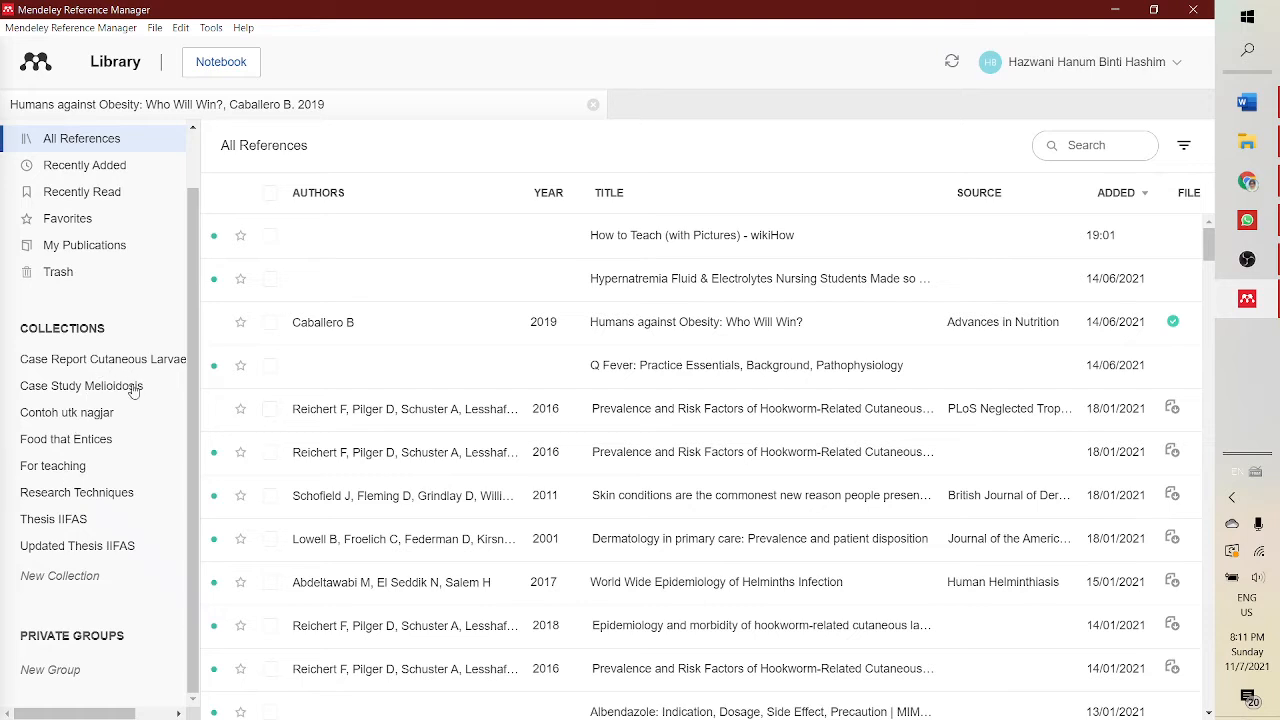
left_click(55, 466)
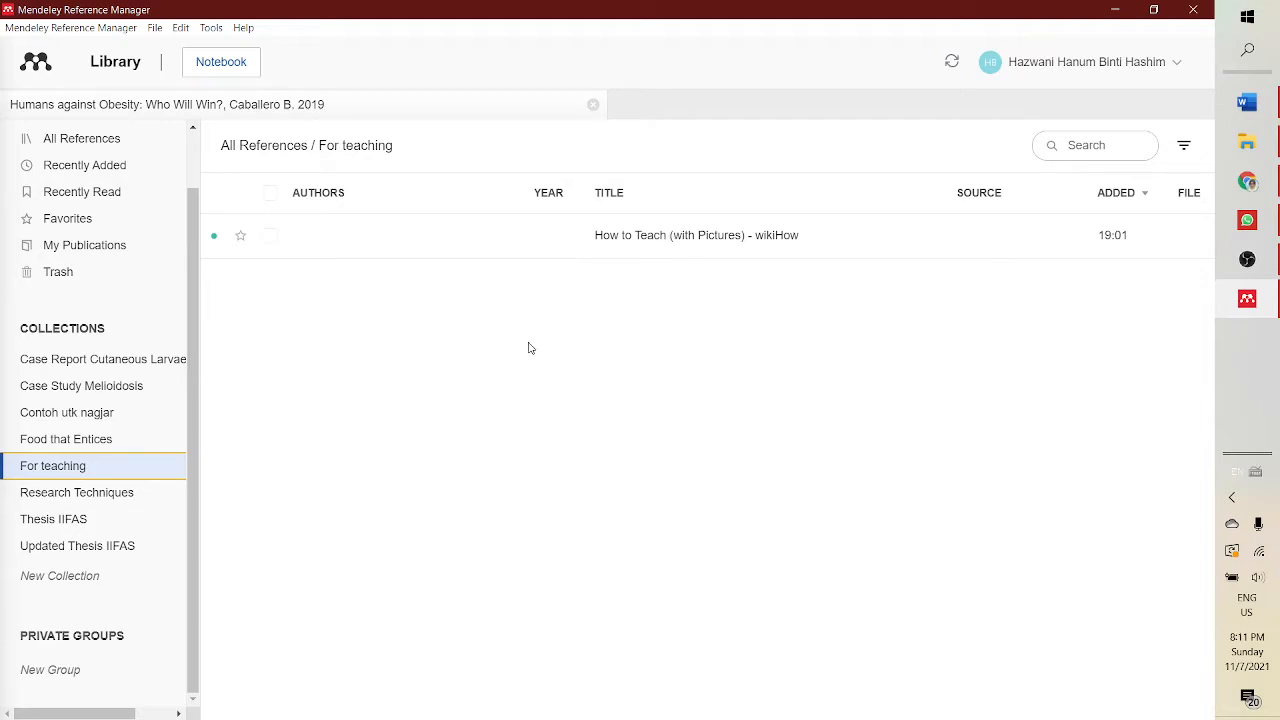
- Switch to the browser and open the Web Importer page from the Mendeley site's downloads footer
left_click(1247, 181)
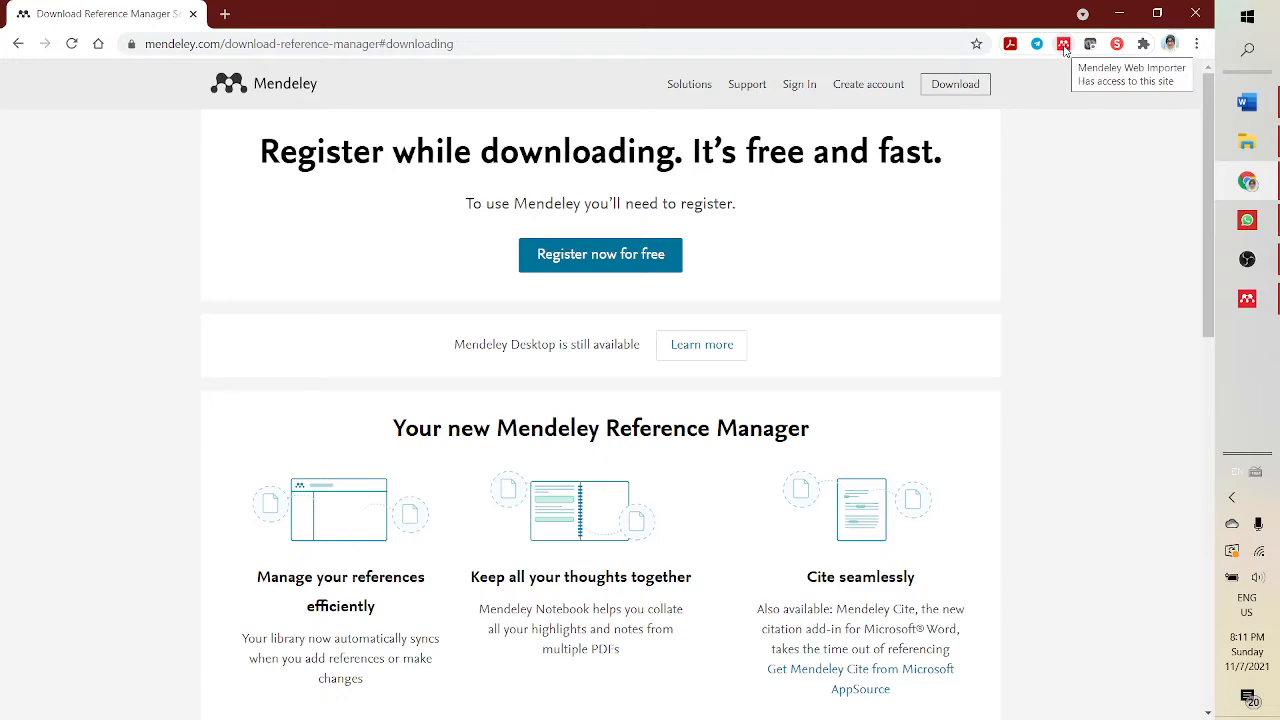
scroll(760, 309, "down", 10)
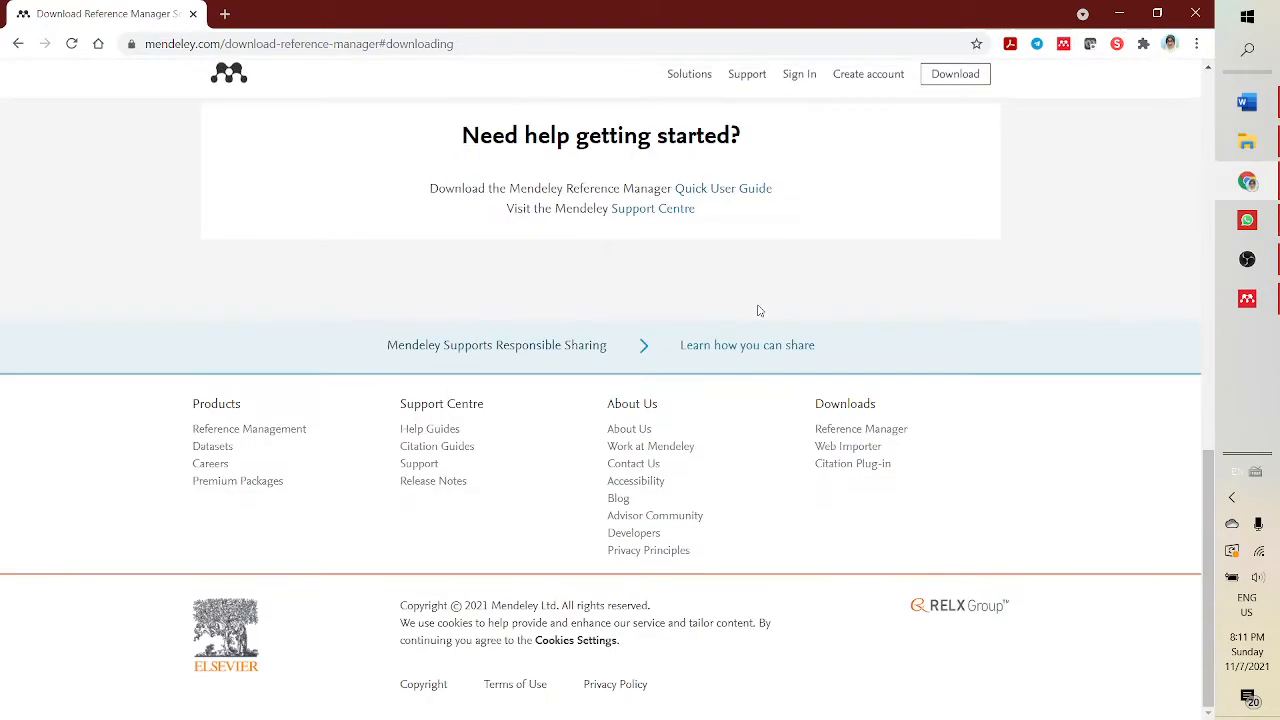
left_click(849, 449)
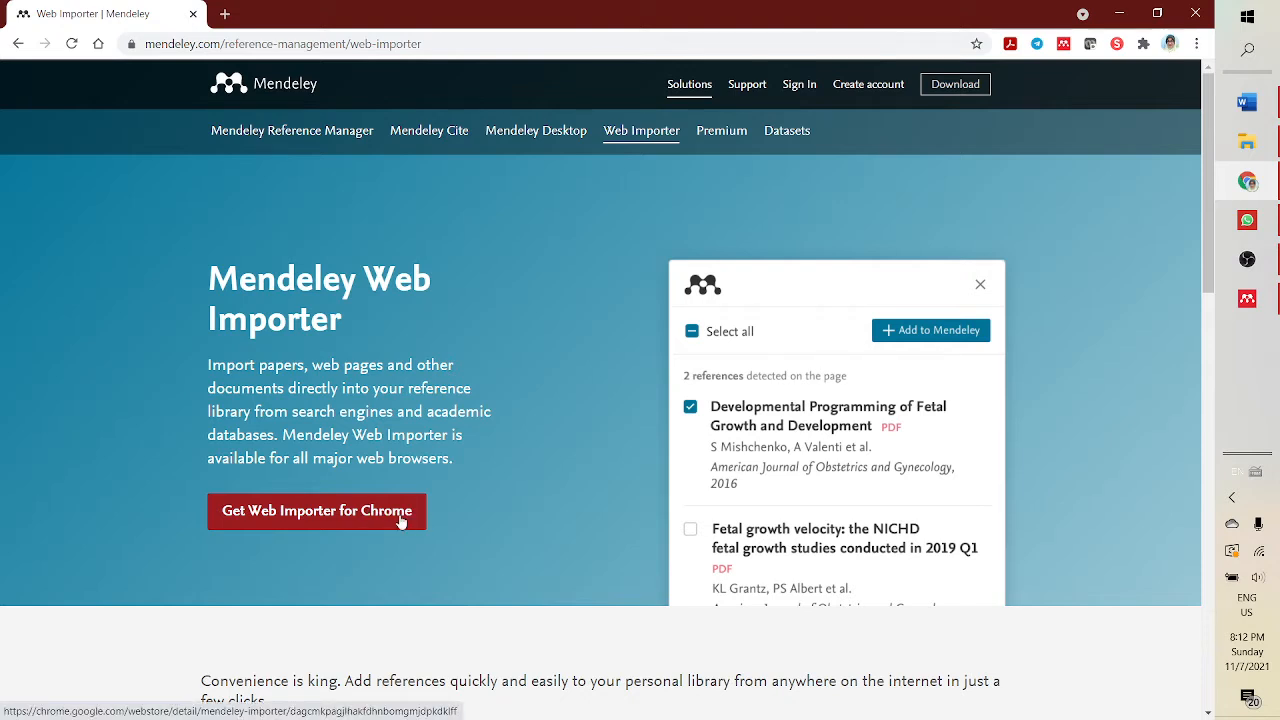
- Open the Mendeley Web Importer for Chrome page in the Chrome Web Store
scroll(443, 486, "down", 3)
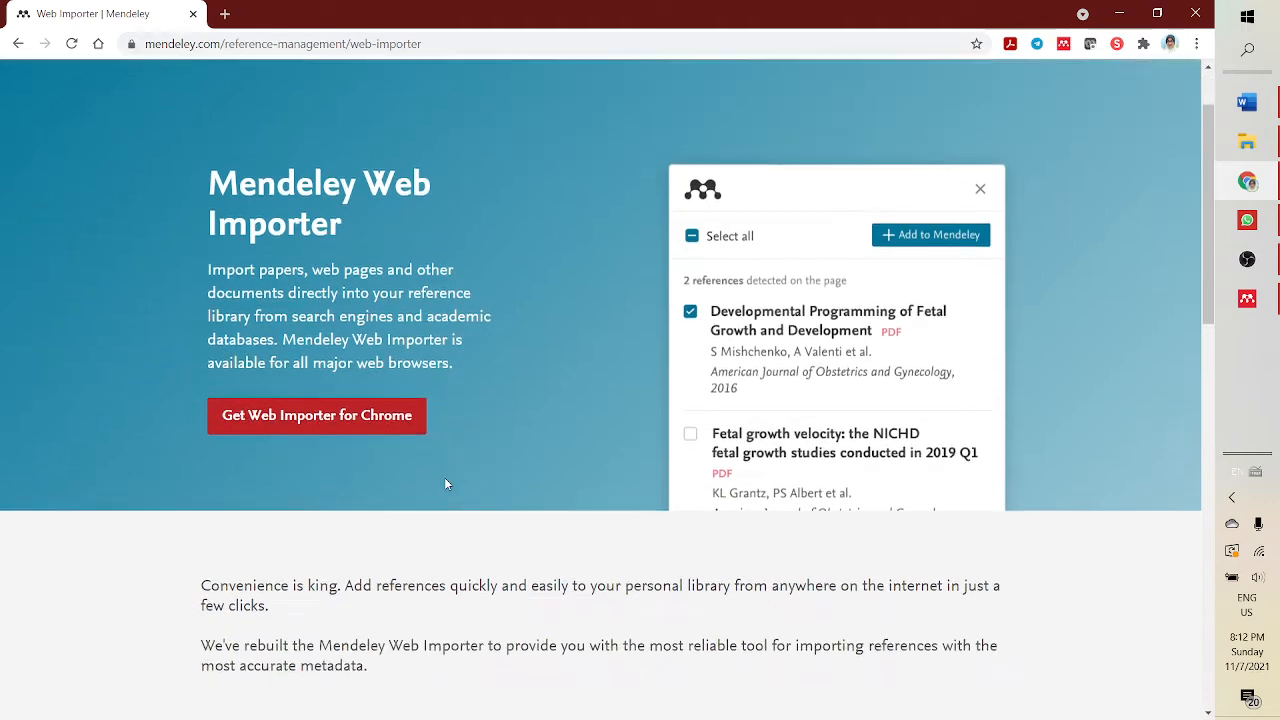
scroll(357, 294, "up", 2)
scroll(467, 318, "up", 1)
scroll(509, 260, "down", 3)
scroll(497, 286, "up", 3)
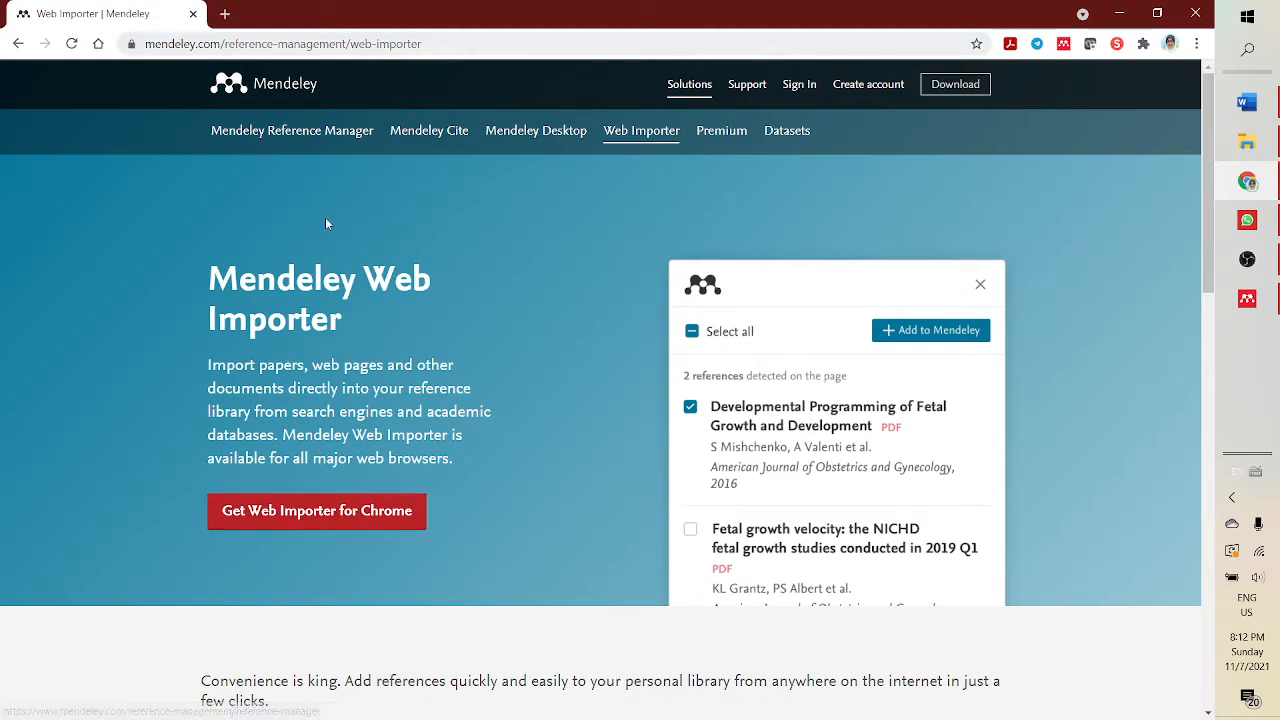
left_click(306, 520)
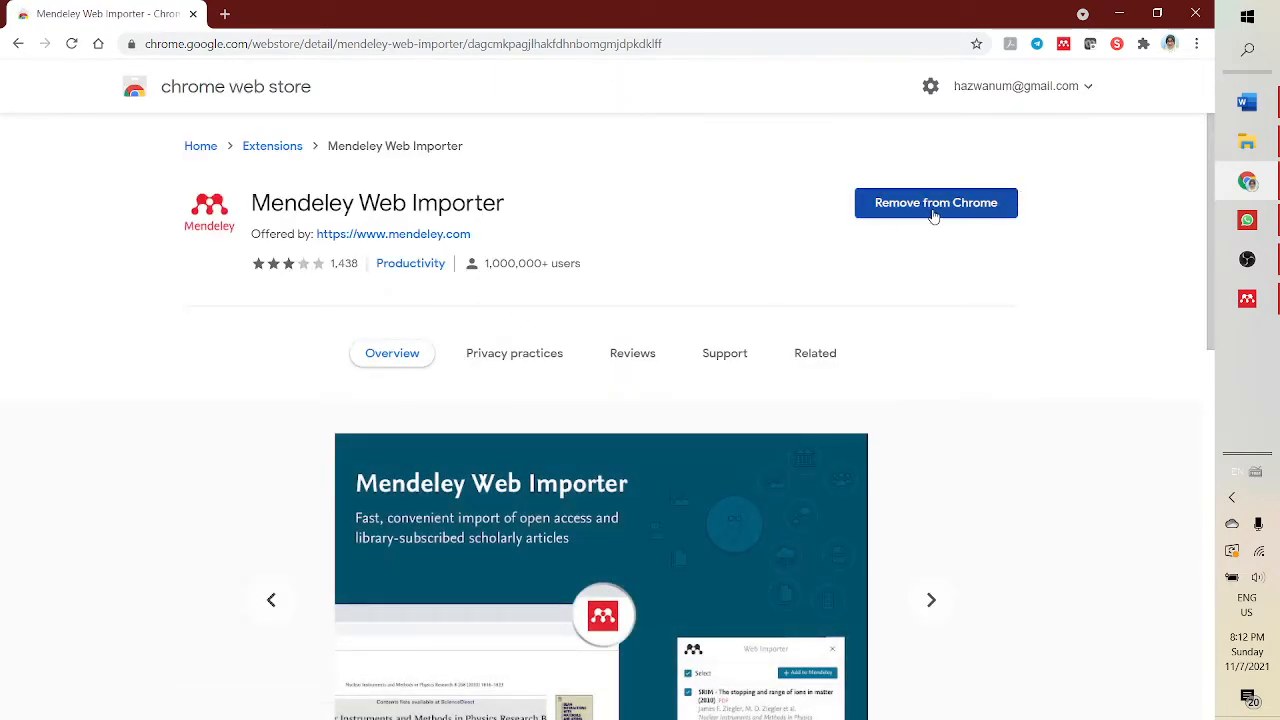
- Check the browser's extensions list for Mendeley Web Importer
left_click(1144, 44)
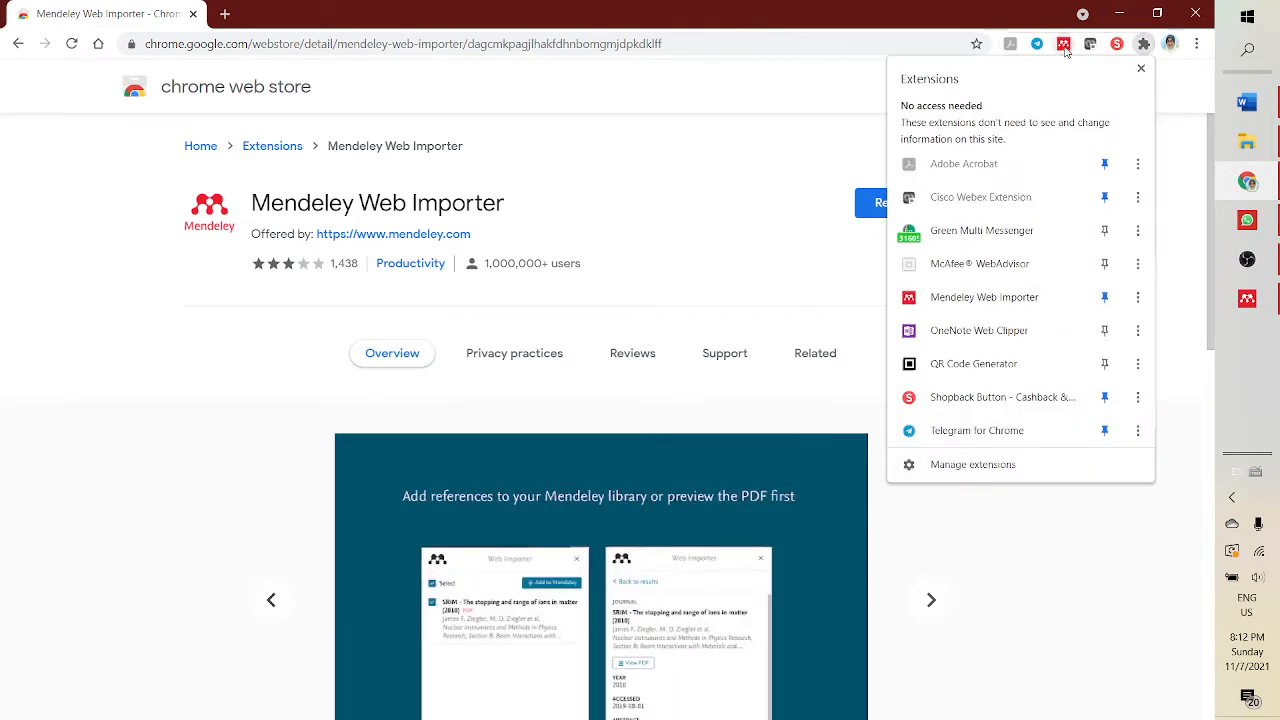
left_click(806, 97)
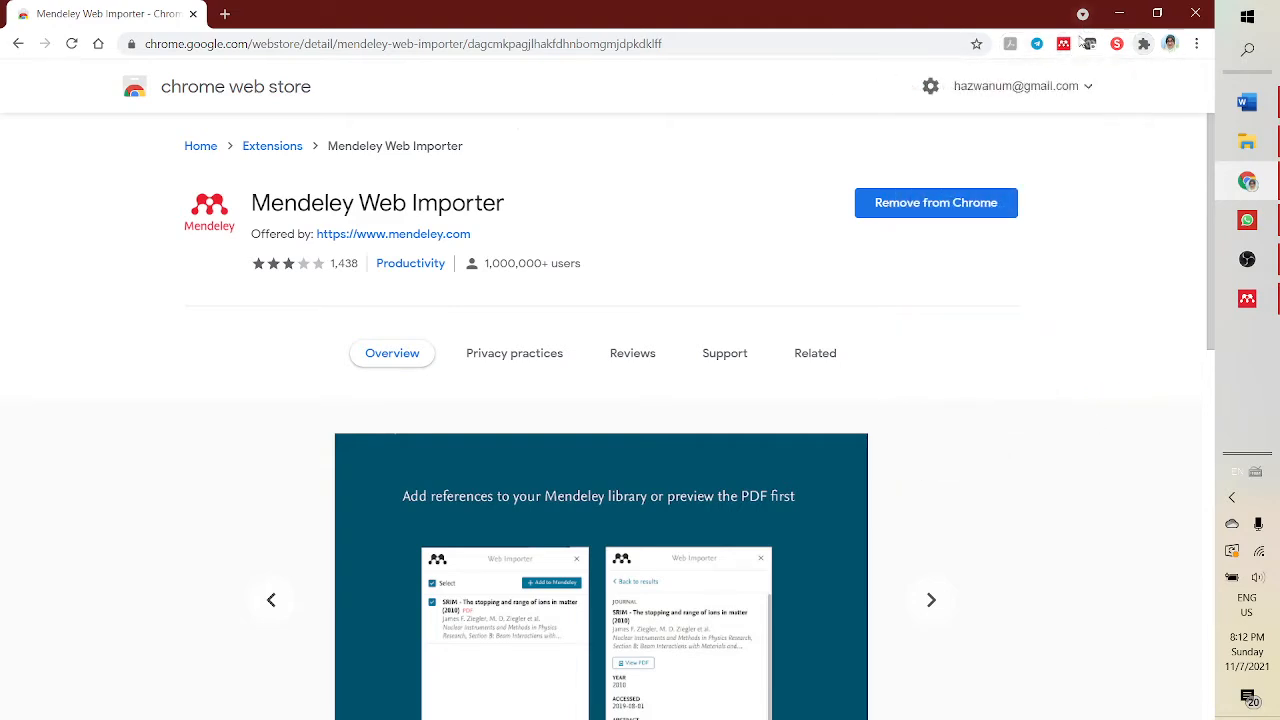
- Open a new tab and search Google for teaching adults
left_click(225, 13)
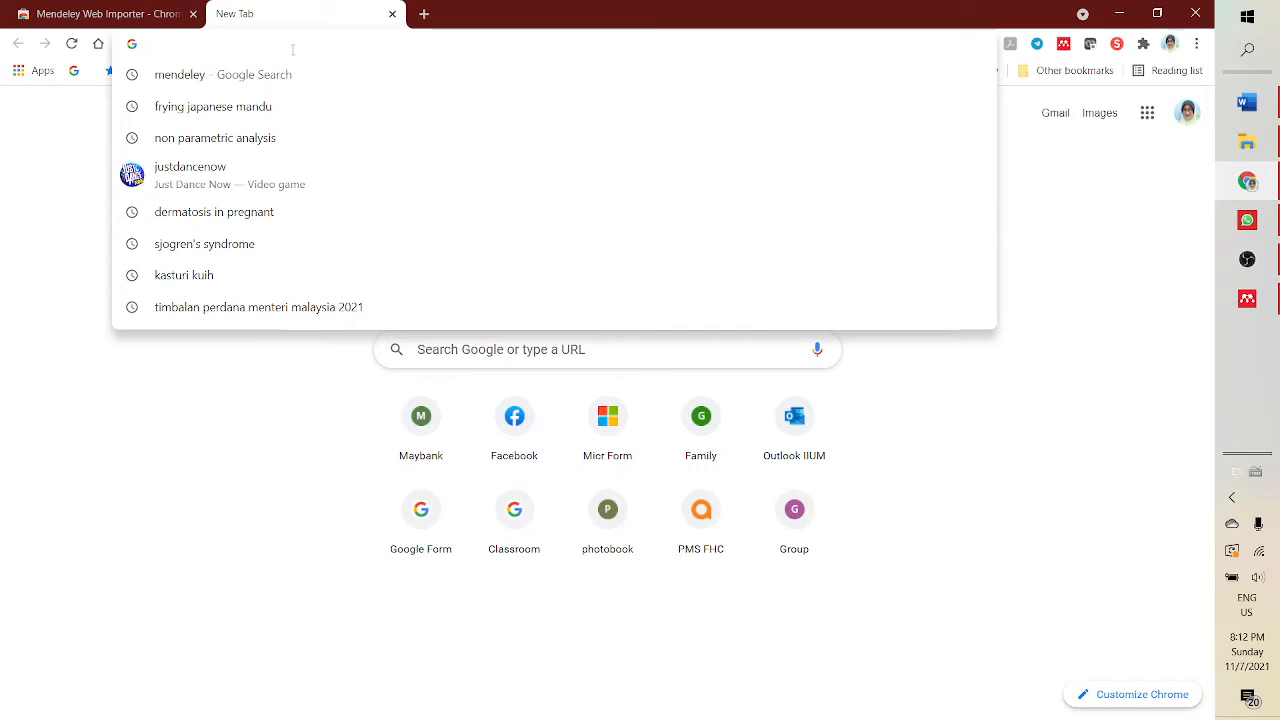
type("t")
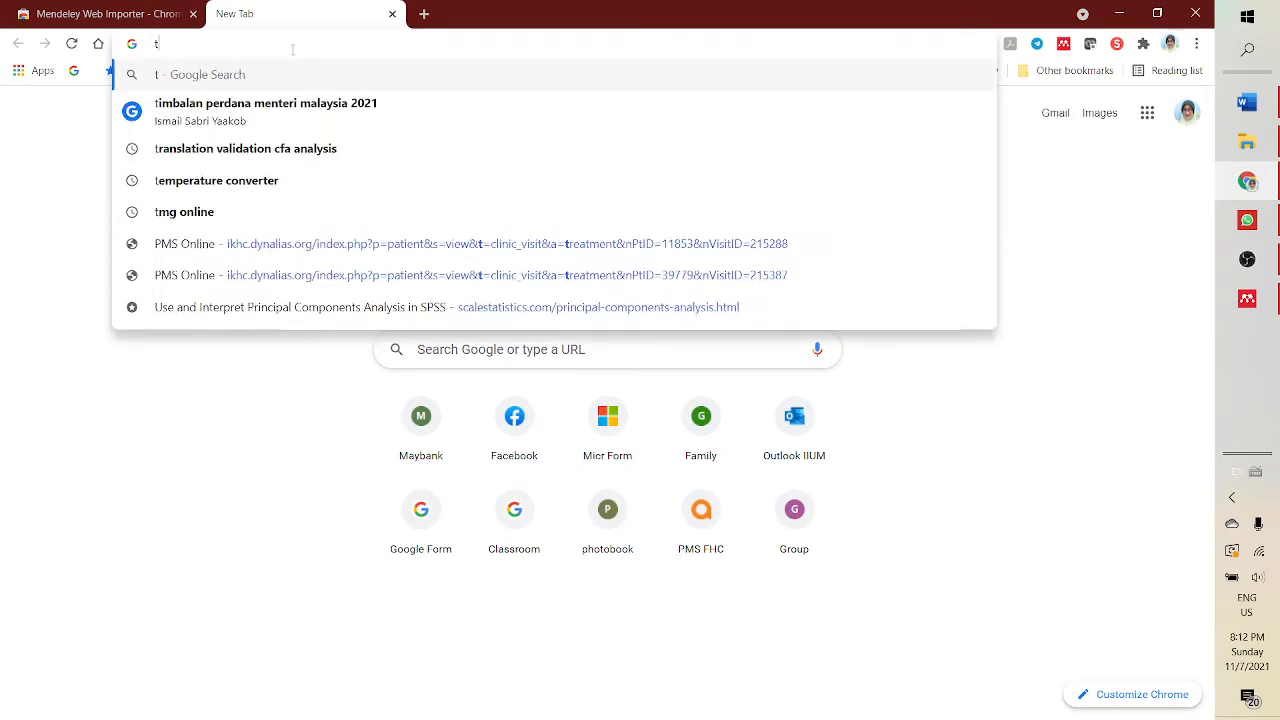
type("eaching adu")
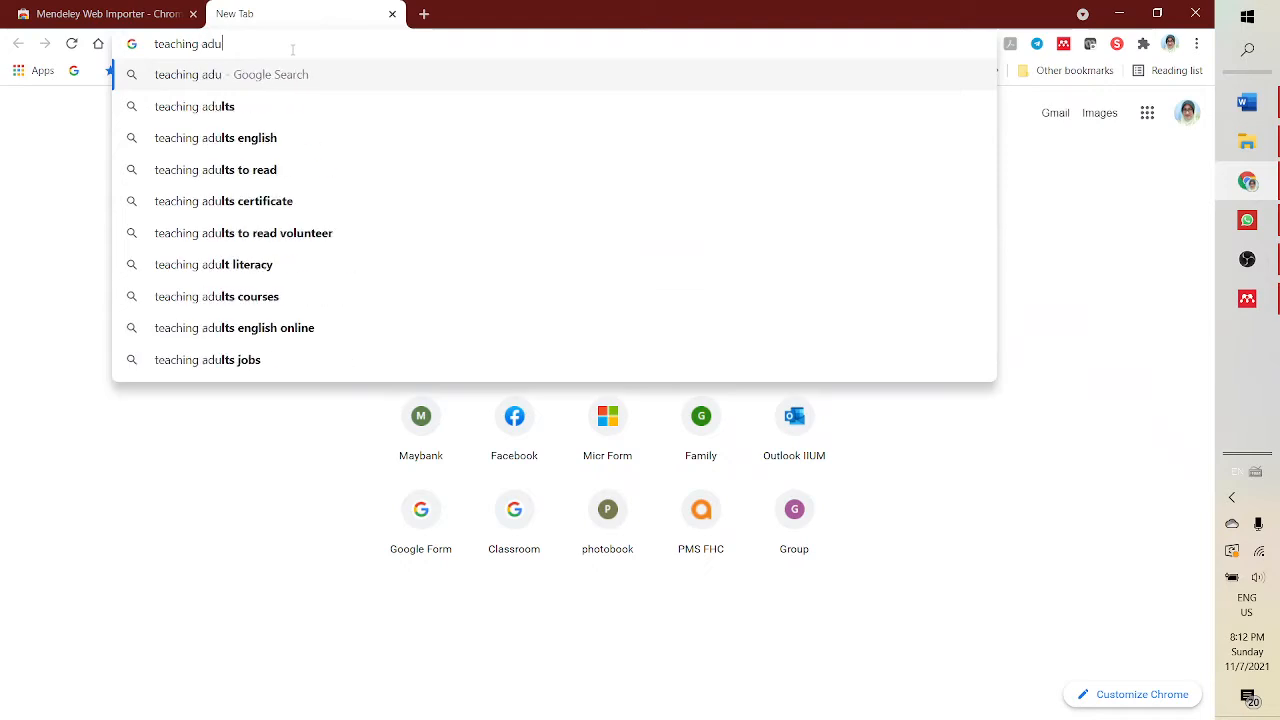
type("lts")
key("Return")
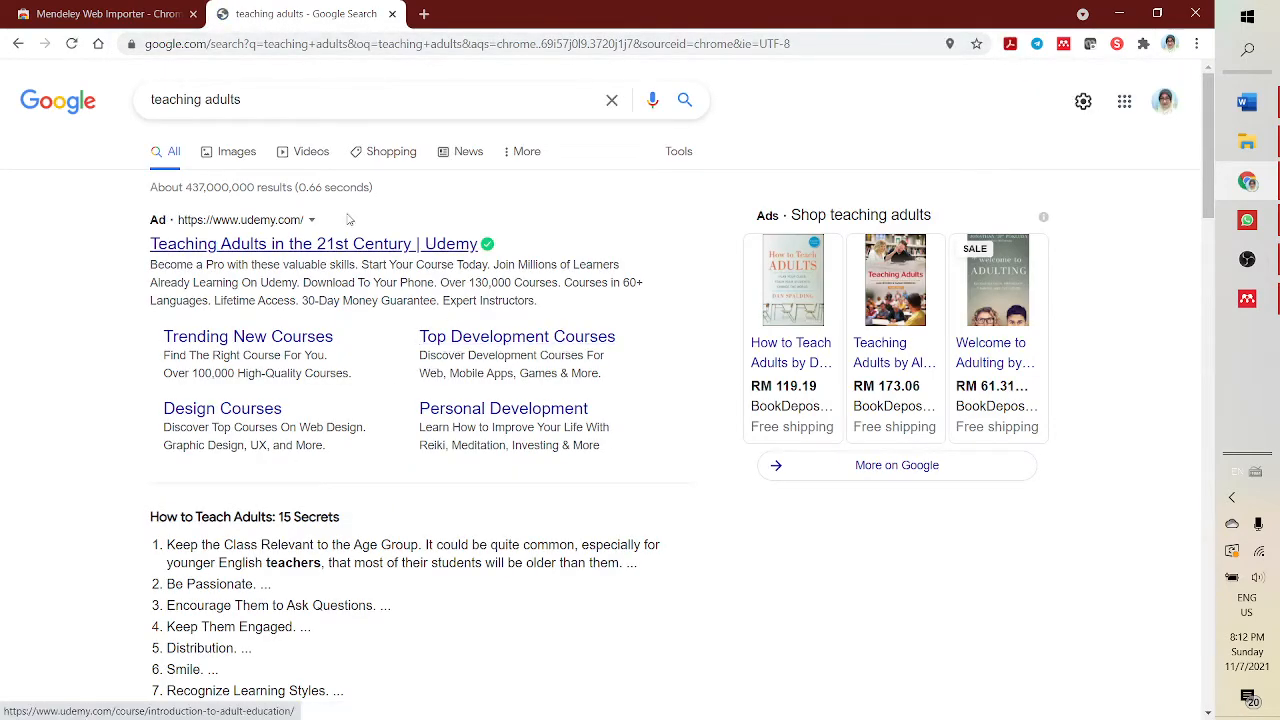
- Open the Udemy result, return to the search results and browse them
left_click(349, 247)
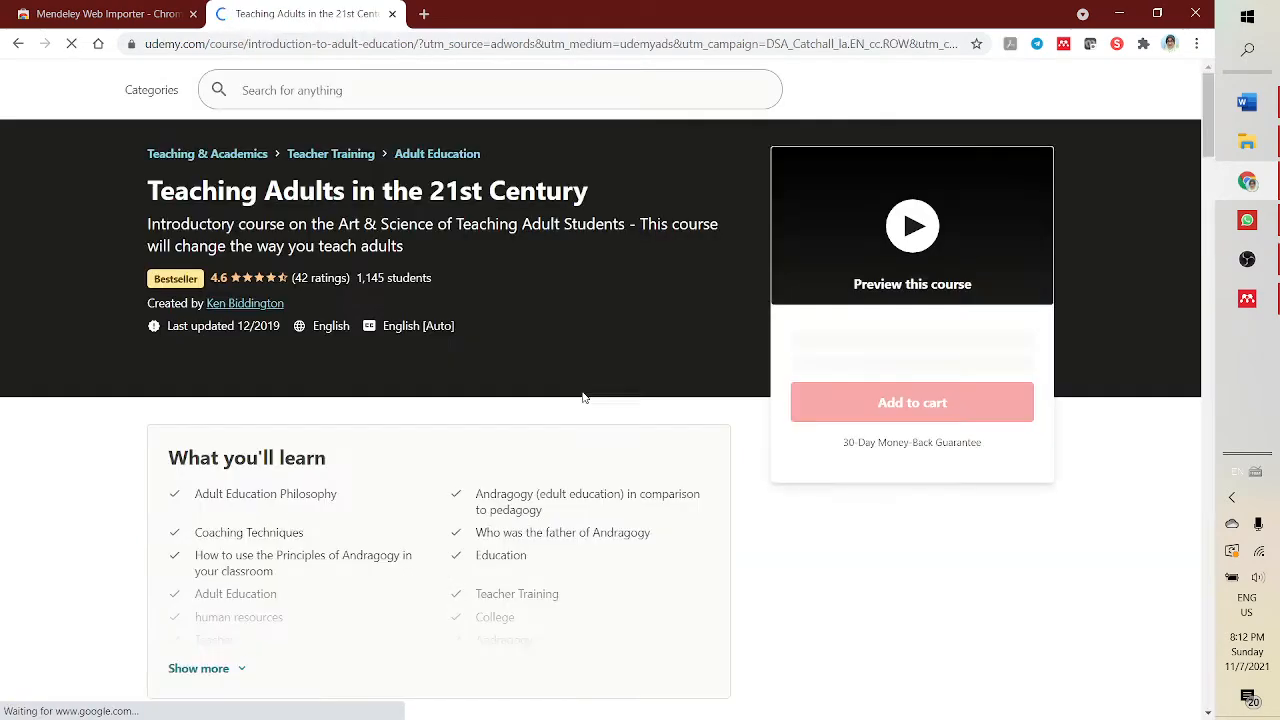
scroll(855, 565, "down", 4)
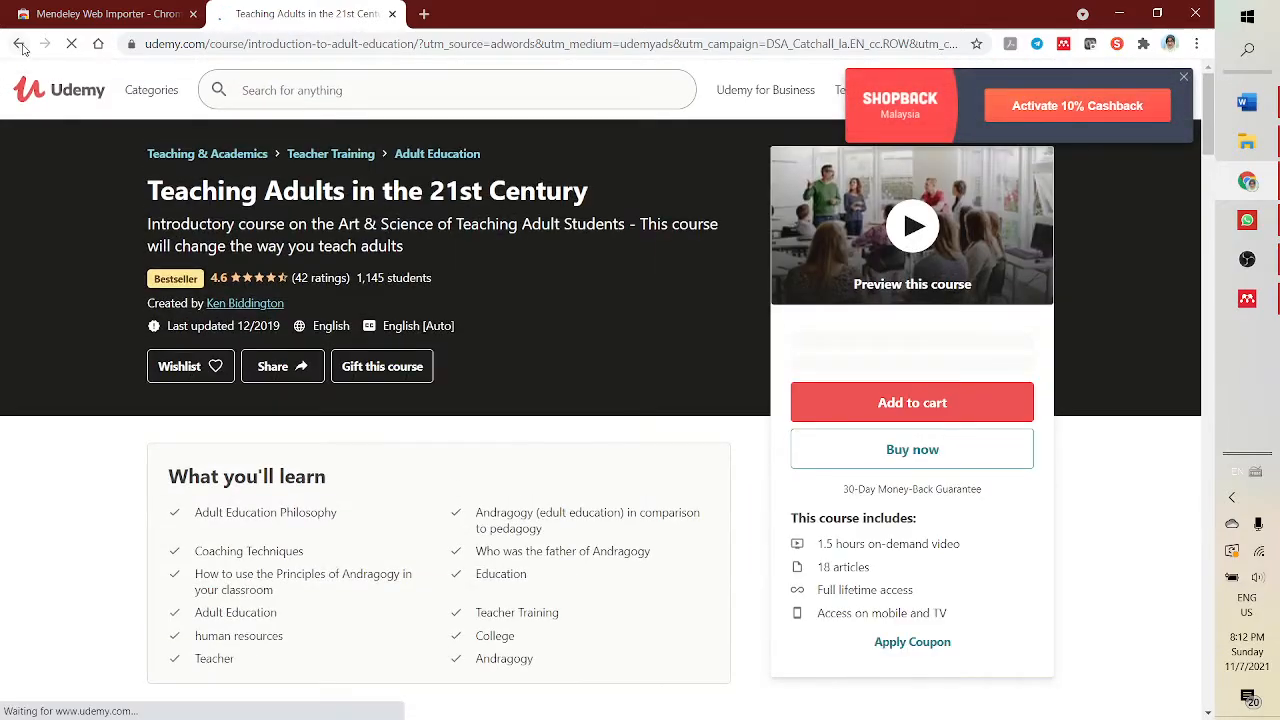
left_click(19, 44)
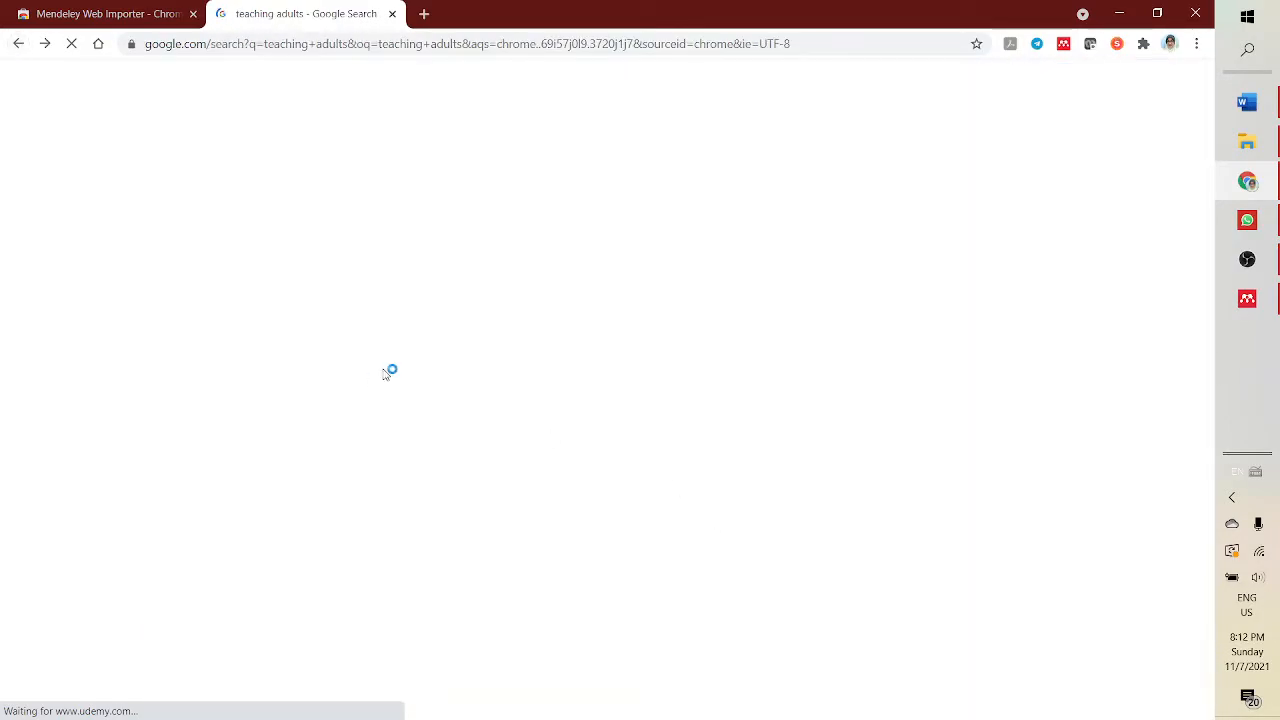
scroll(456, 443, "down", 1)
scroll(456, 443, "down", 9)
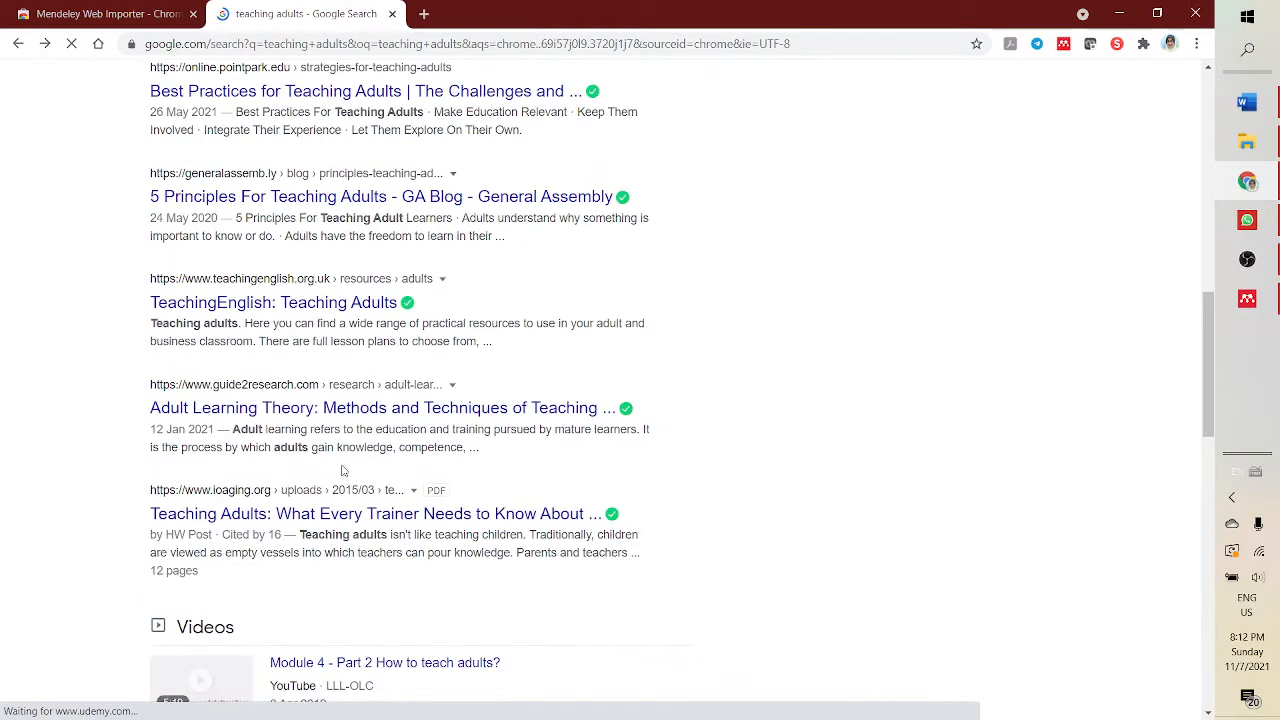
scroll(406, 268, "up", 3)
scroll(406, 268, "up", 7)
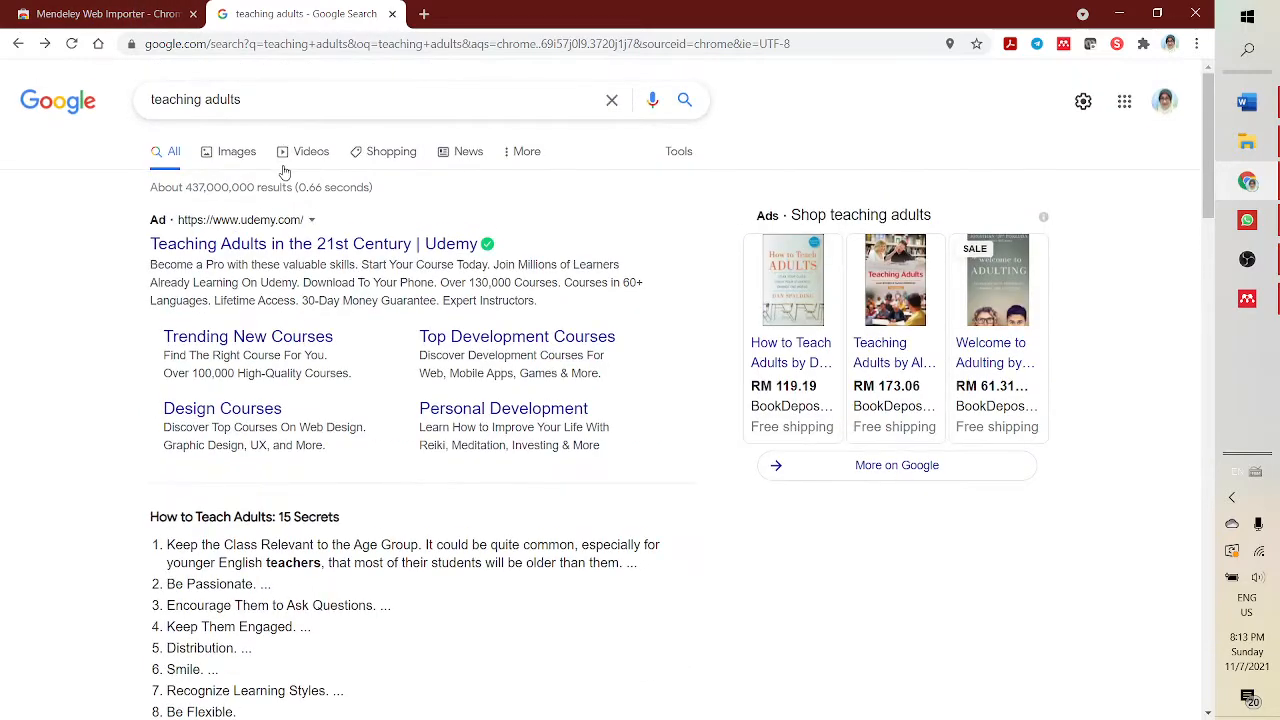
- Clear the query from the Google search box
left_click(275, 100)
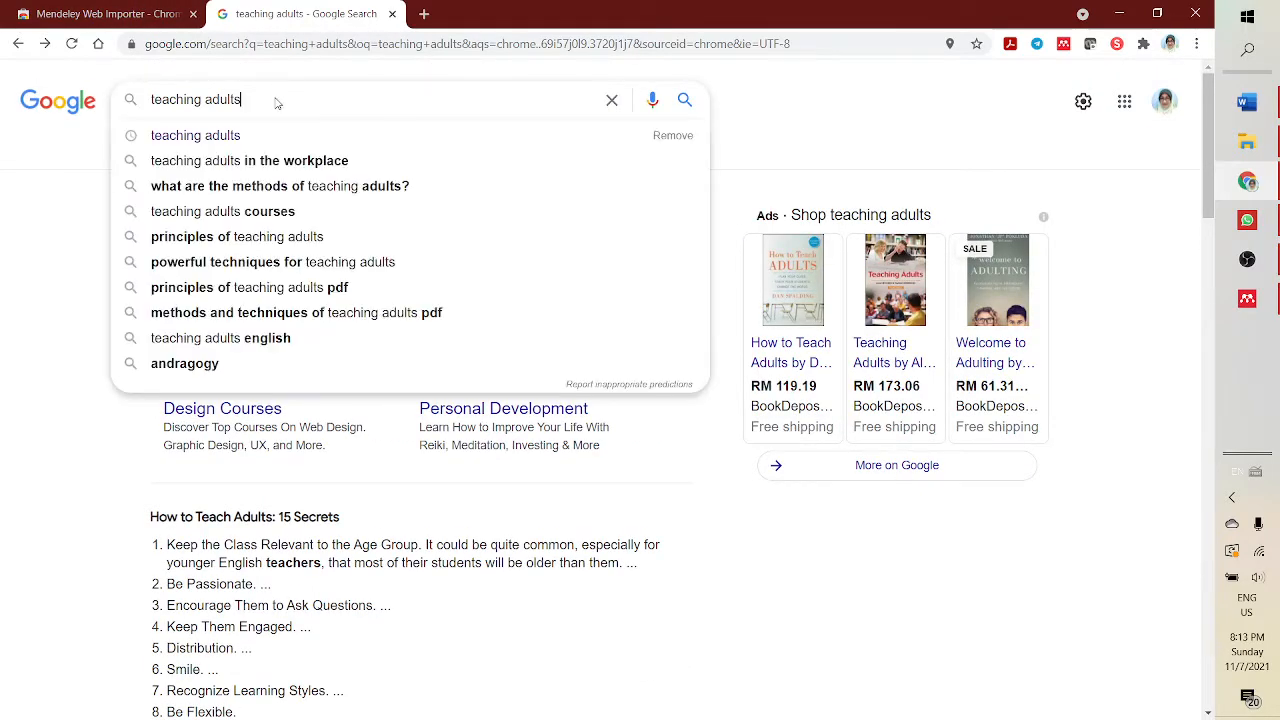
key("BackSpace")
key("BackSpace")
key("BackSpace")
key("BackSpace")
key("BackSpace")
key("BackSpace")
key("BackSpace")
key("BackSpace")
key("BackSpace")
key("BackSpace")
key("BackSpace")
key("BackSpace")
key("BackSpace")
key("BackSpace")
key("BackSpace")
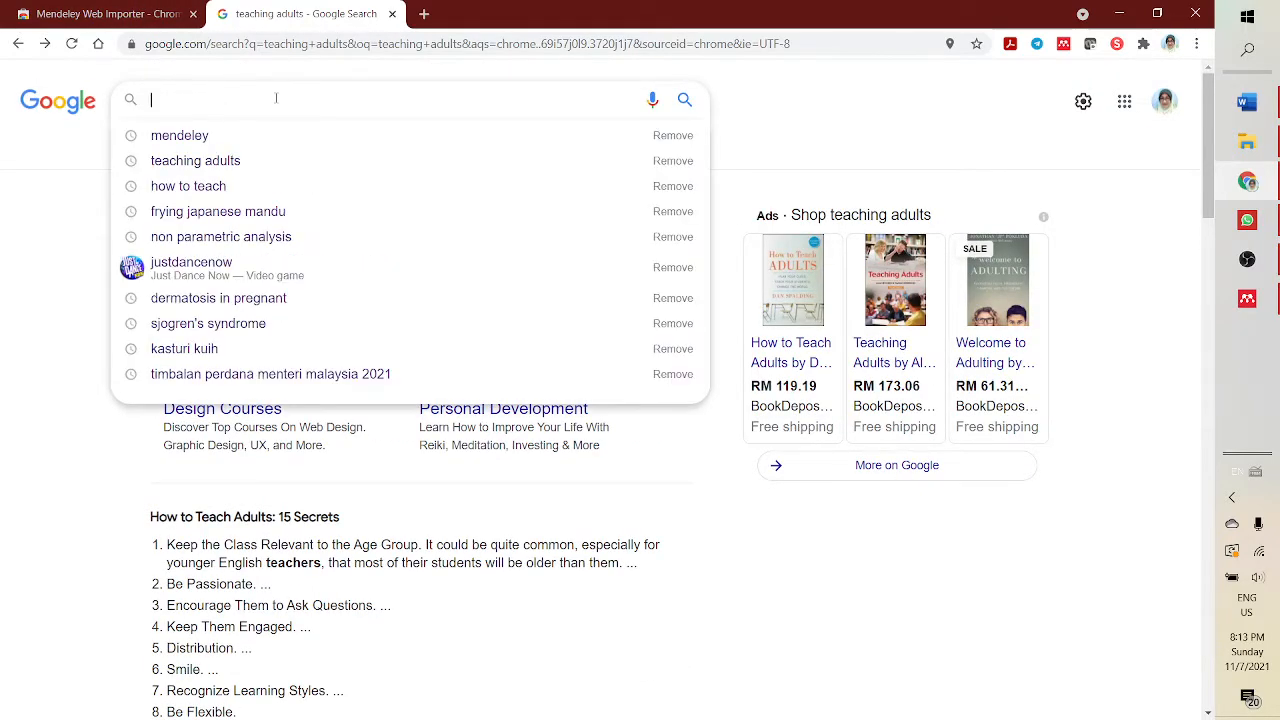
left_click(1124, 101)
scroll(1110, 380, "down", 3)
scroll(1110, 410, "down", 5)
scroll(1086, 426, "up", 5)
scroll(1086, 426, "up", 5)
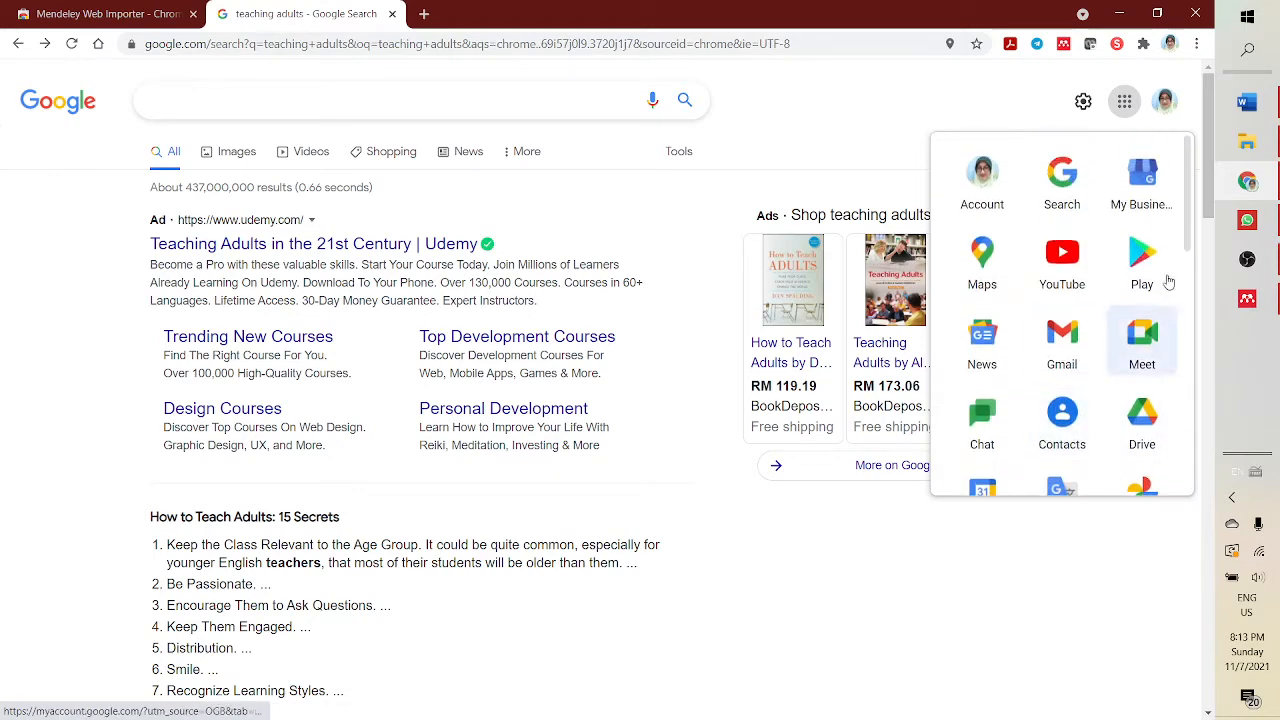
- Search Google for scholar google
left_click(250, 99)
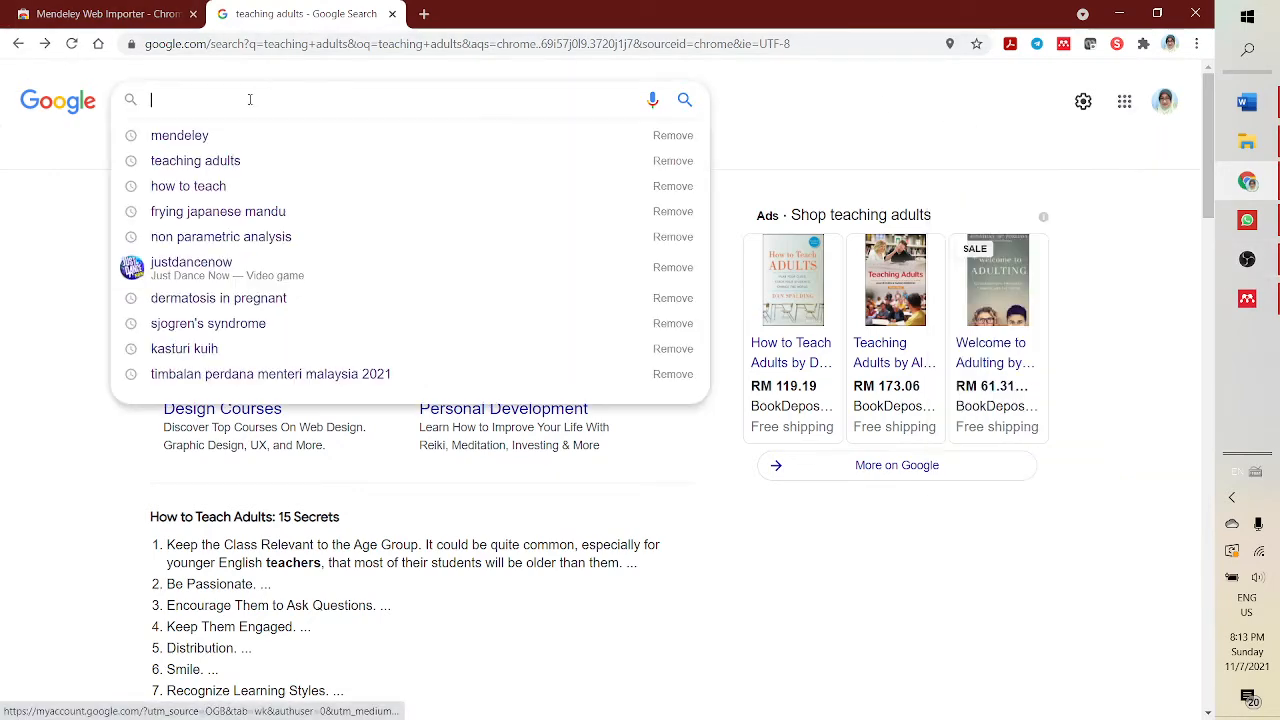
type("schil")
key("BackSpace")
key("BackSpace")
type("r")
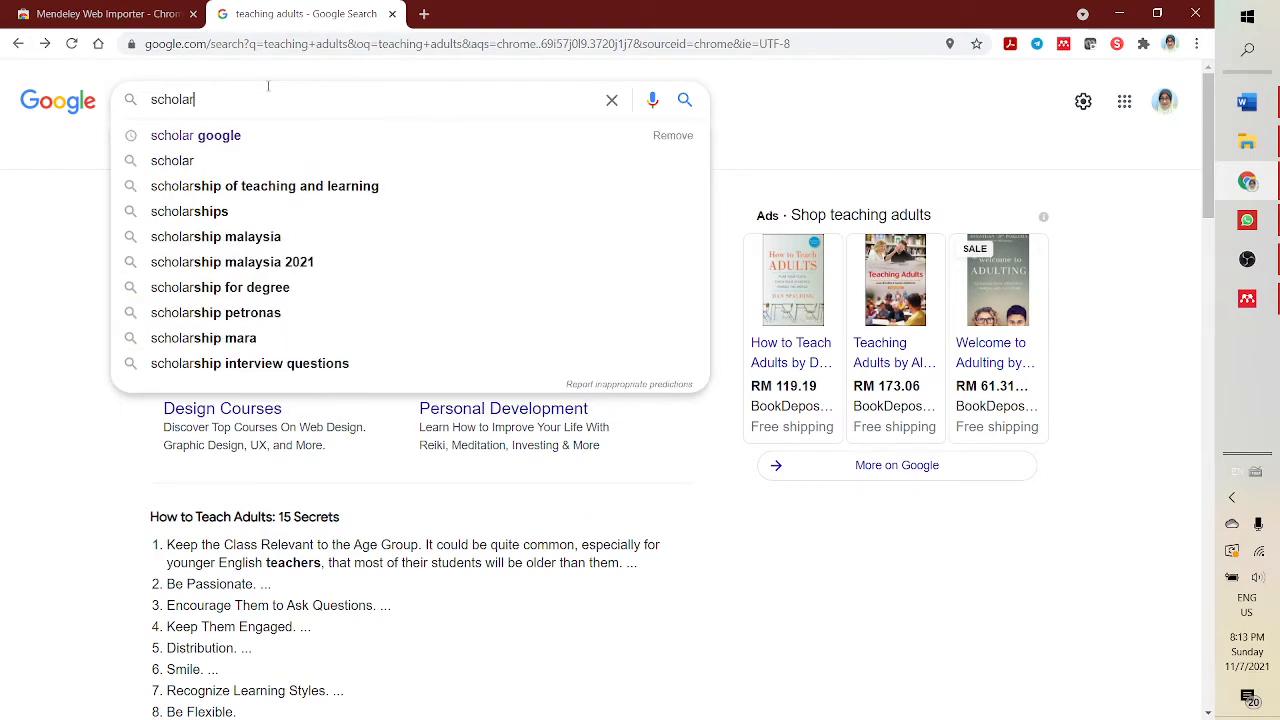
left_click(220, 136)
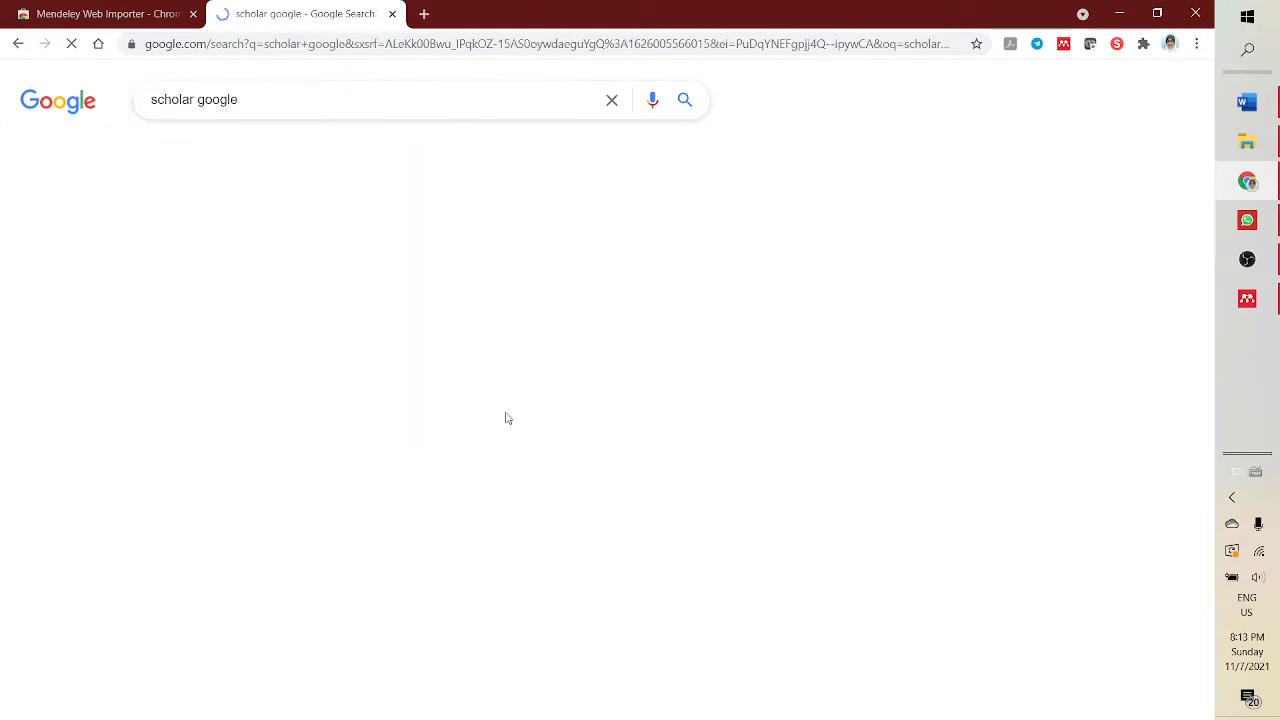
- Open Google Scholar and search it for teaching adults
left_click(205, 244)
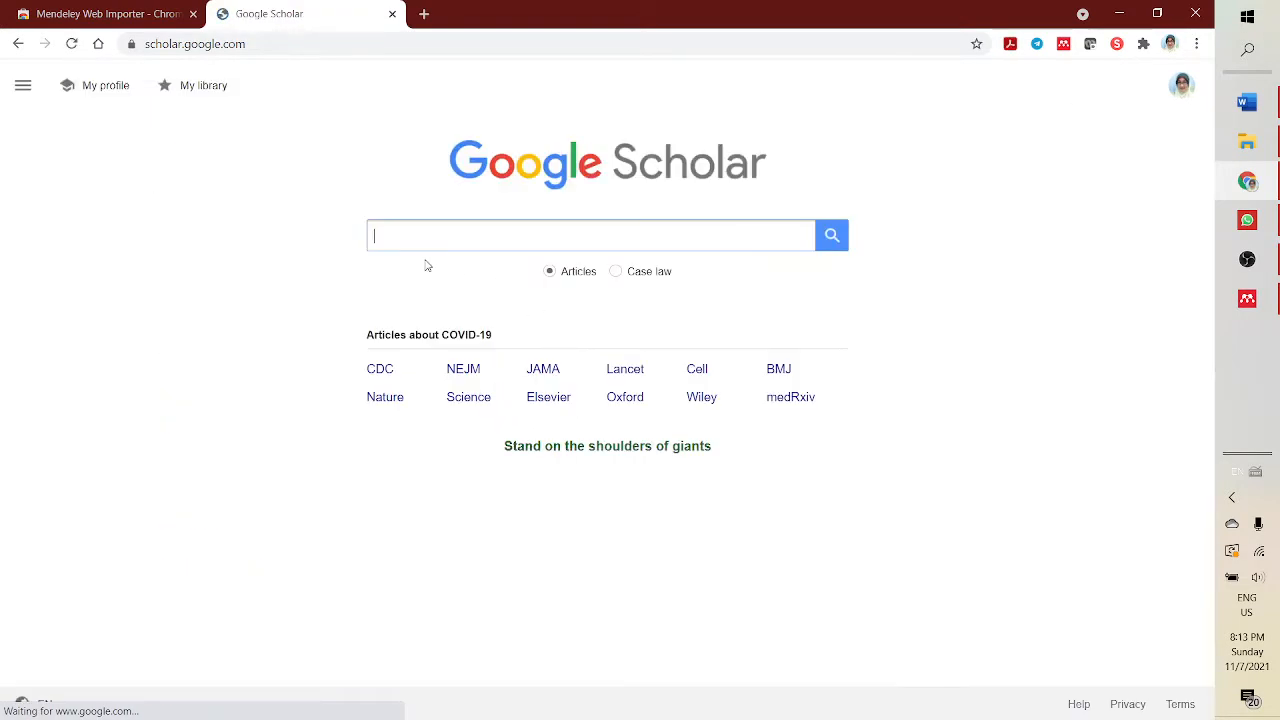
type("te")
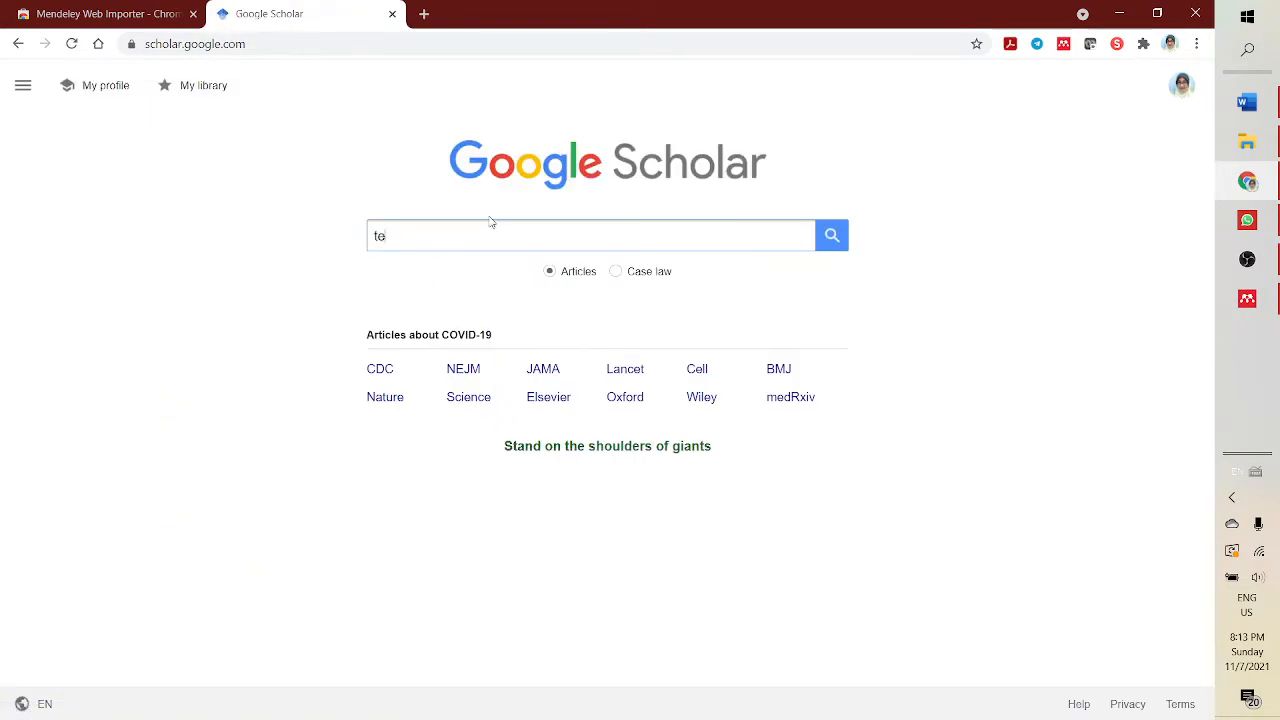
type("aching adults")
key("Return")
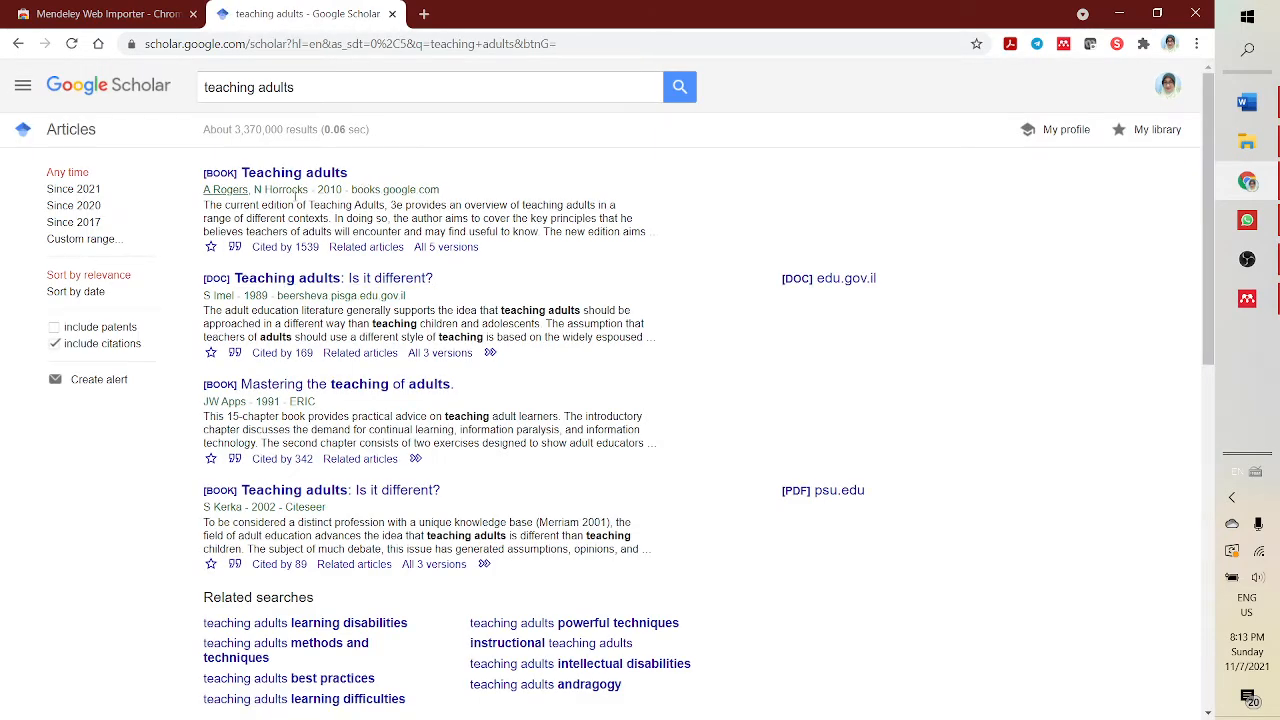
- Open the Teaching adults book result and scroll through its Google Books preview
left_click(298, 174)
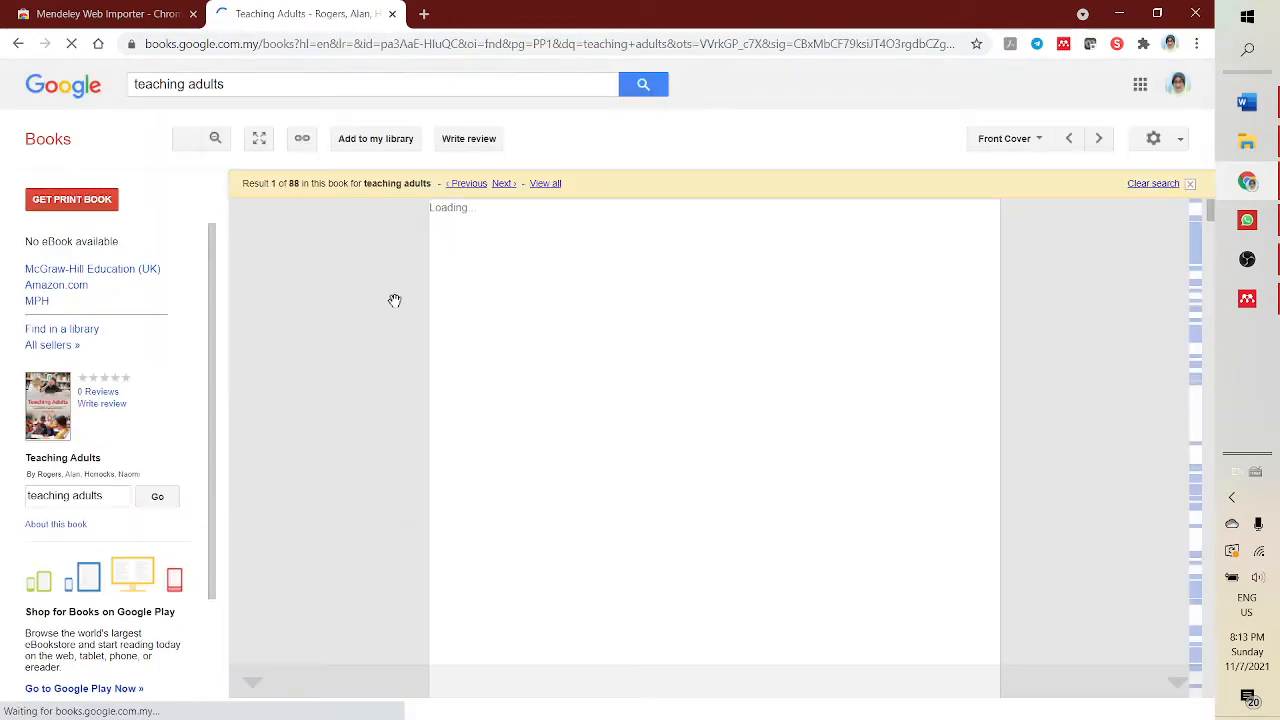
scroll(822, 489, "down", 1)
scroll(822, 489, "down", 5)
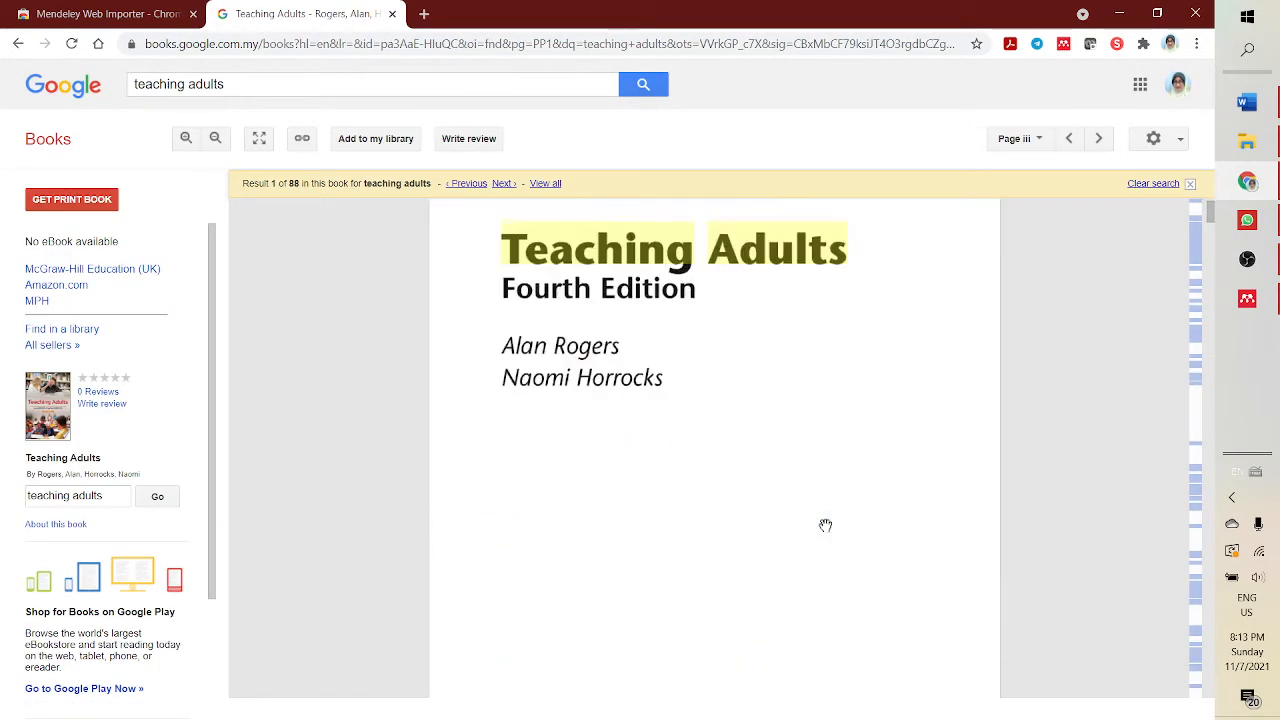
scroll(826, 520, "up", 5)
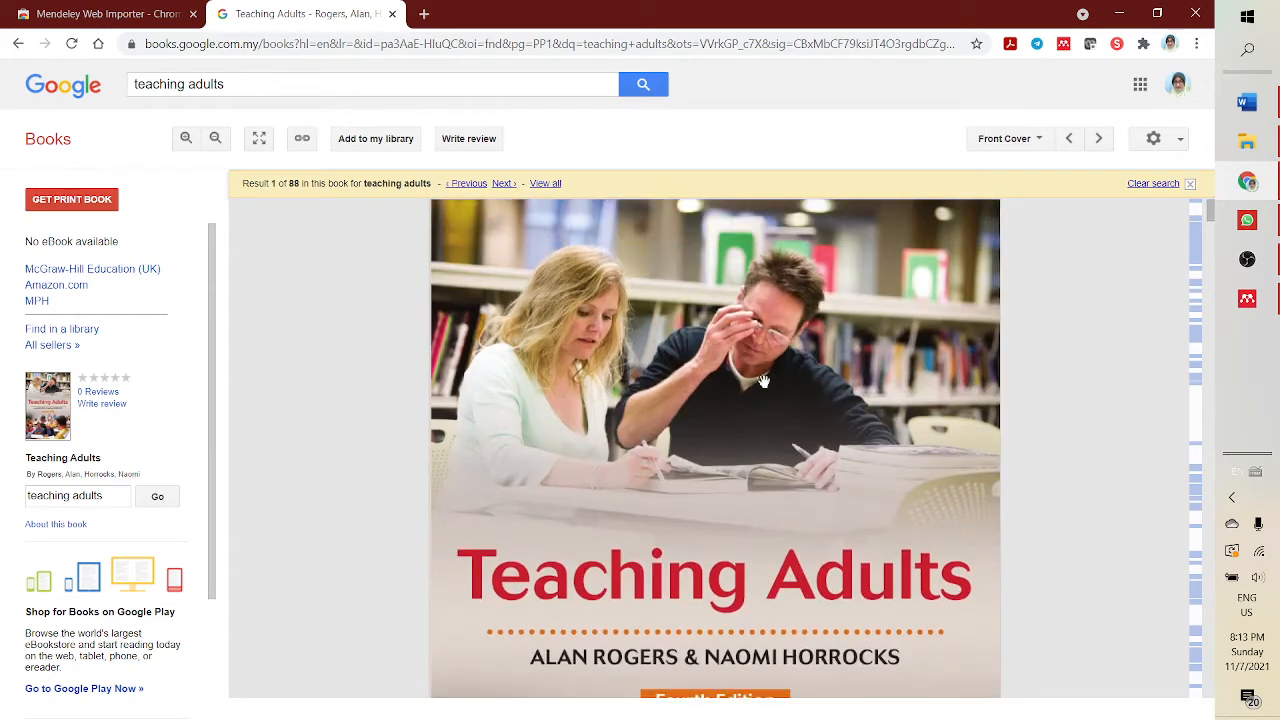
- Use the Mendeley Web Importer to add the Teaching Adults reference to the For teaching collection
left_click(1066, 46)
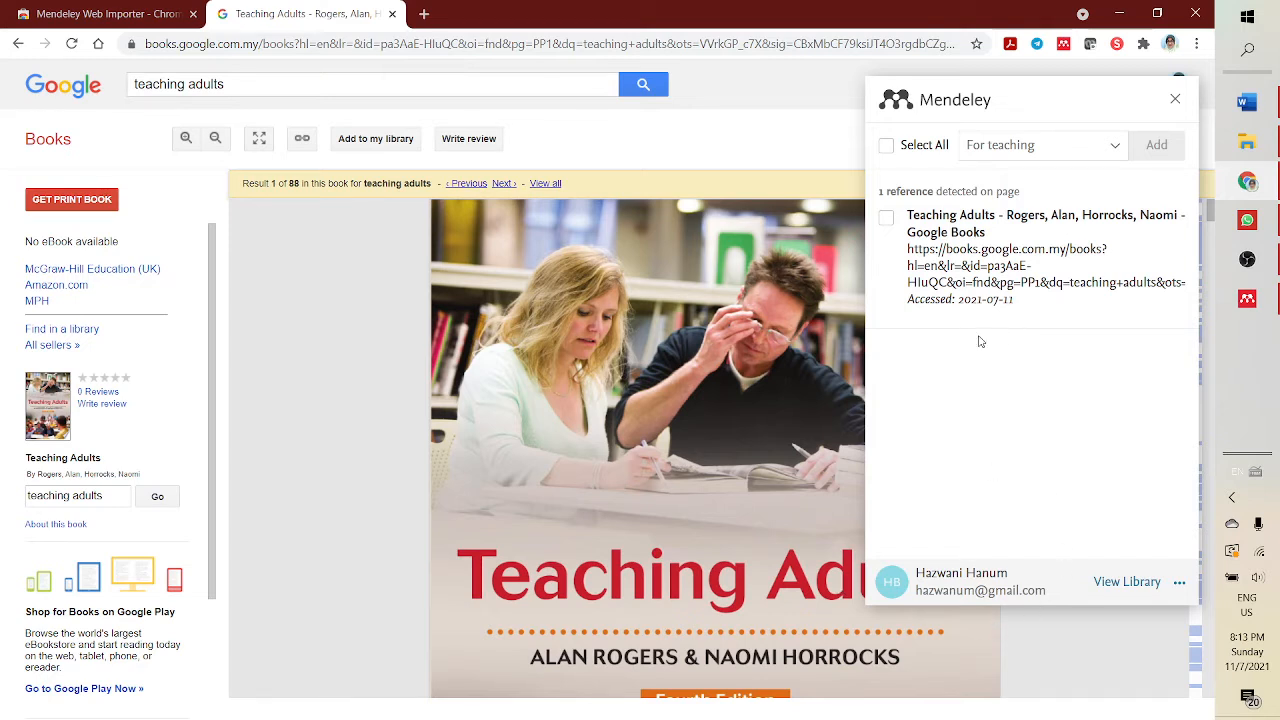
left_click(886, 220)
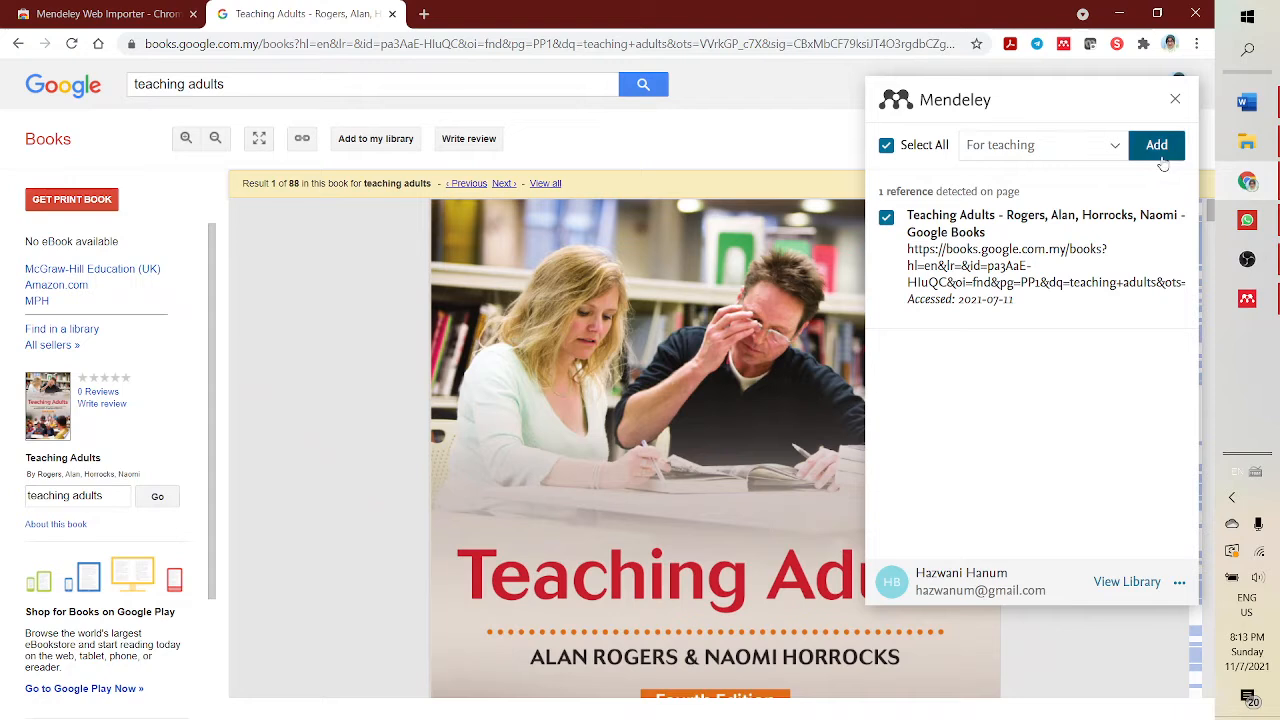
left_click(1020, 147)
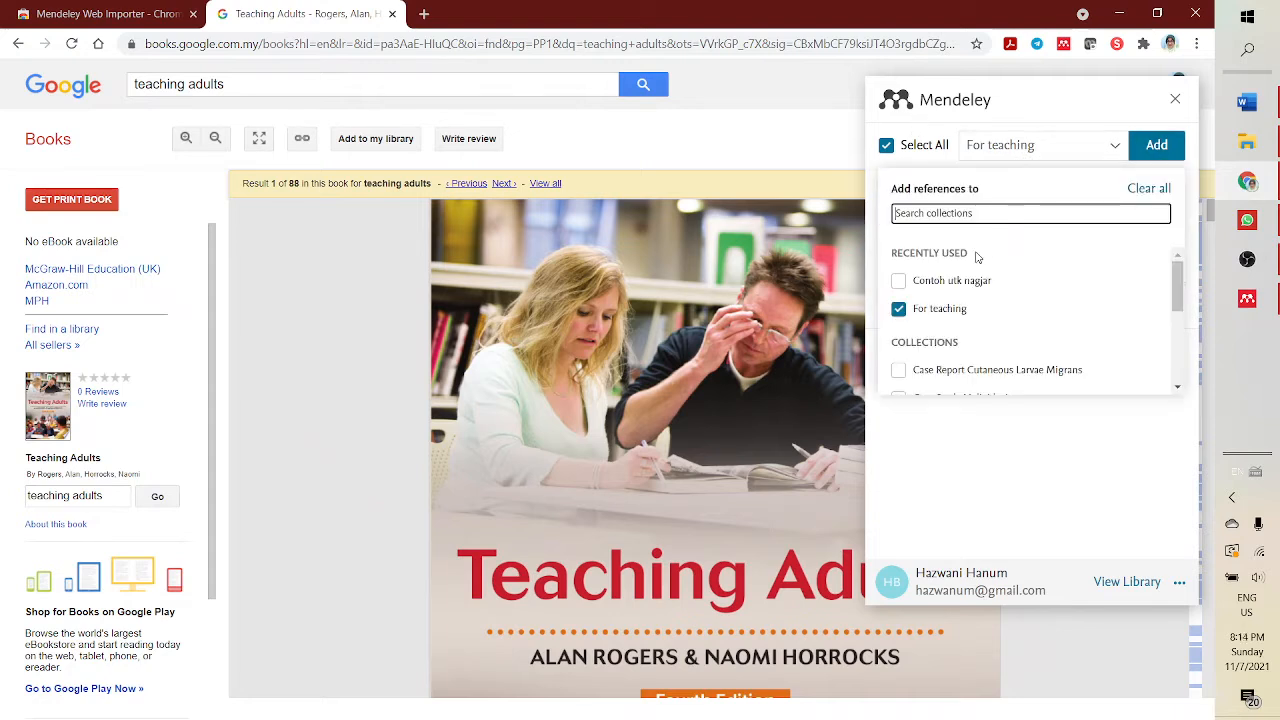
scroll(996, 314, "down", 5)
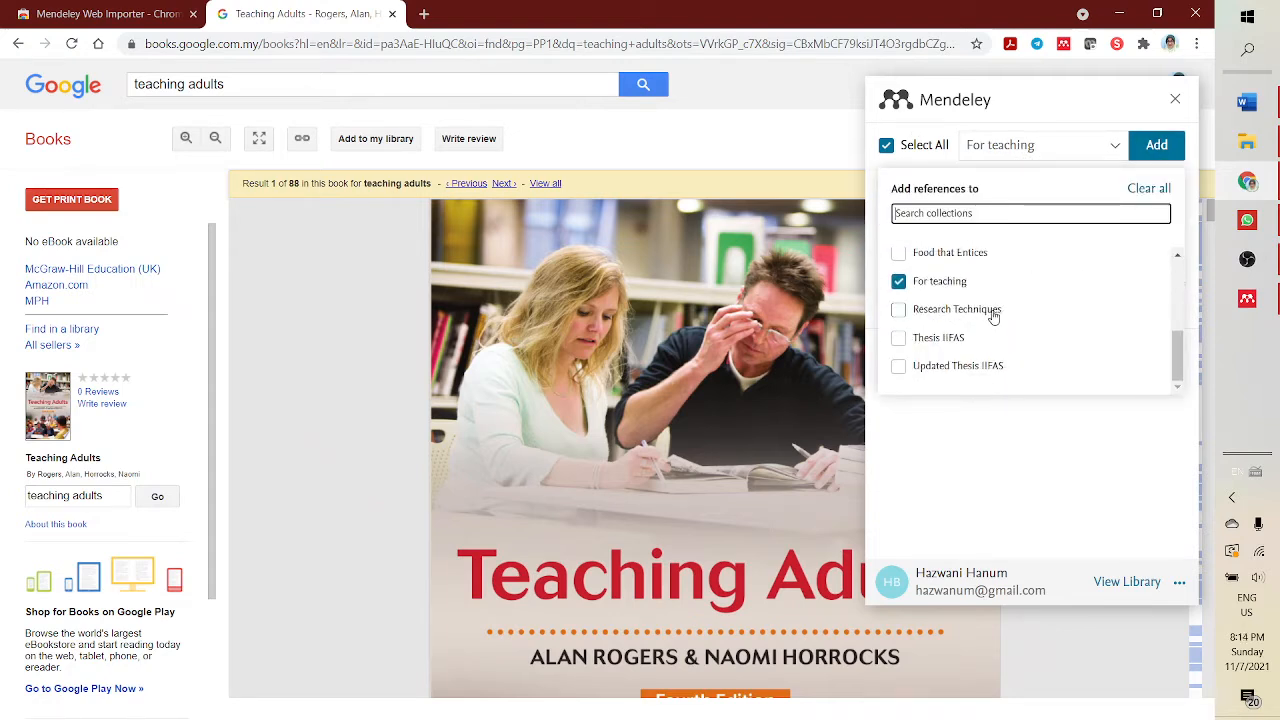
scroll(980, 337, "up", 10)
scroll(940, 300, "down", 5)
scroll(930, 322, "down", 1)
scroll(937, 354, "up", 3)
scroll(950, 297, "up", 3)
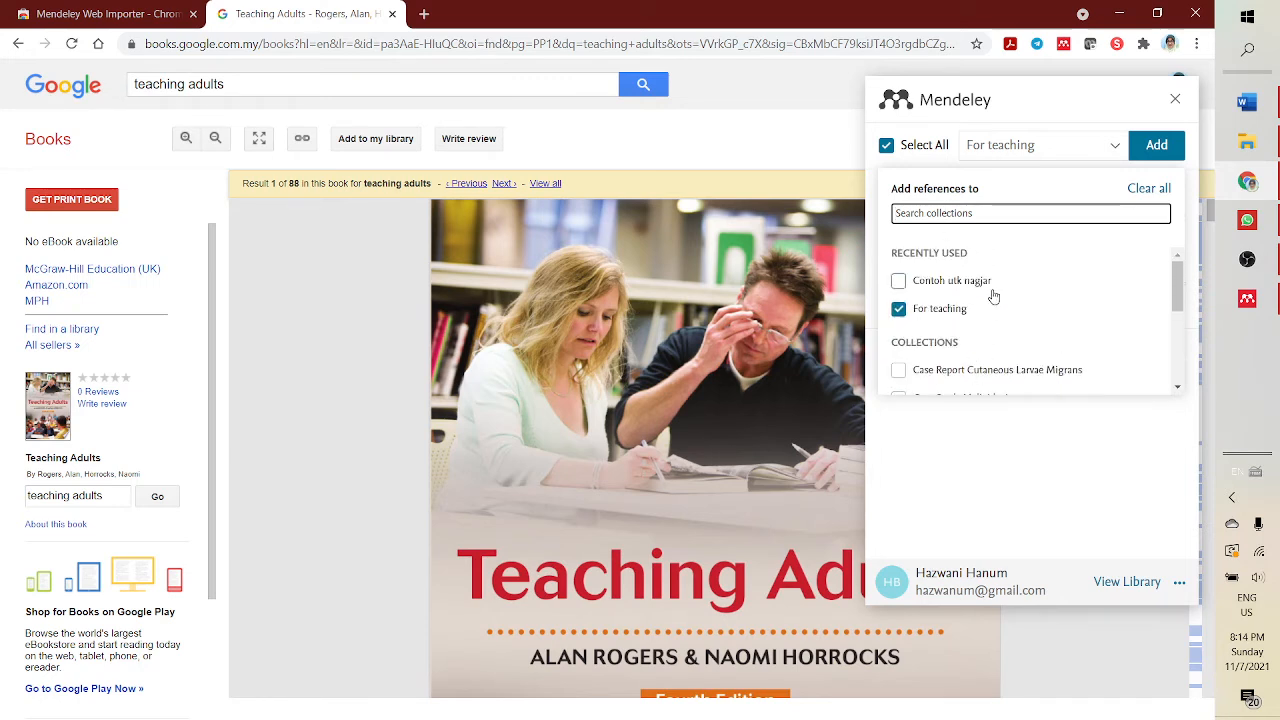
scroll(1049, 316, "down", 5)
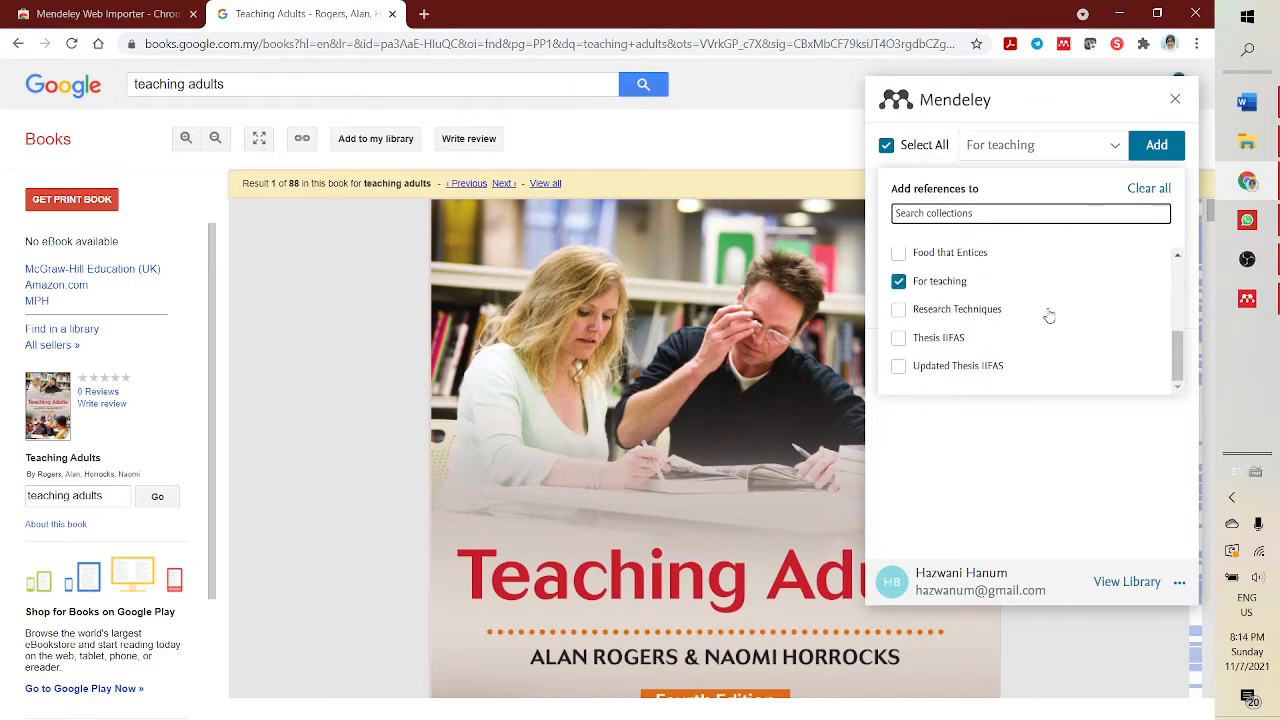
scroll(1055, 305, "up", 5)
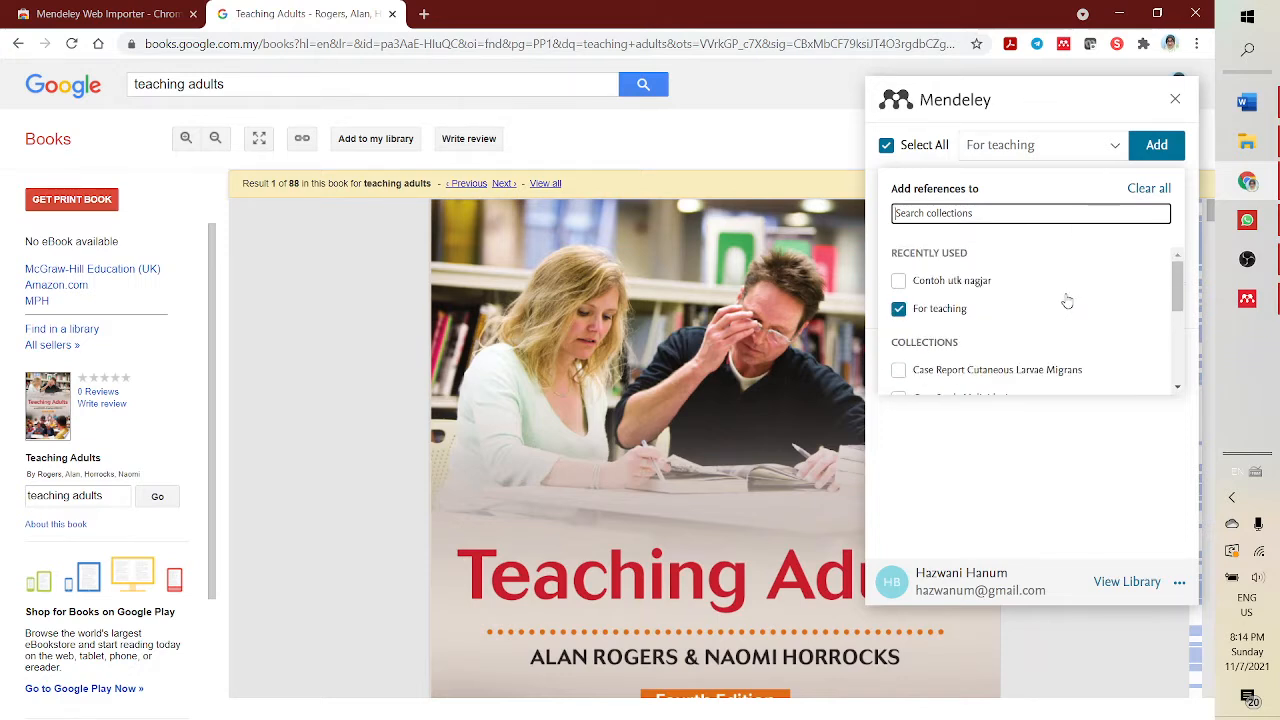
left_click(1157, 146)
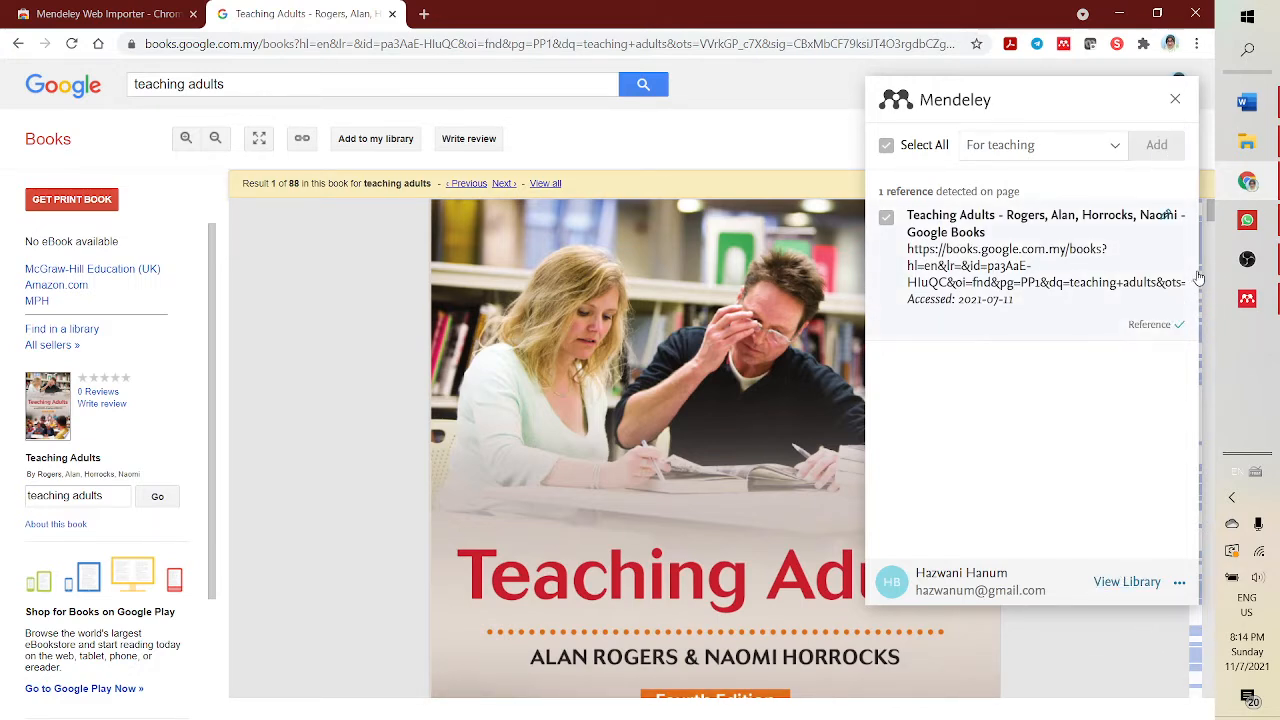
left_click(1174, 101)
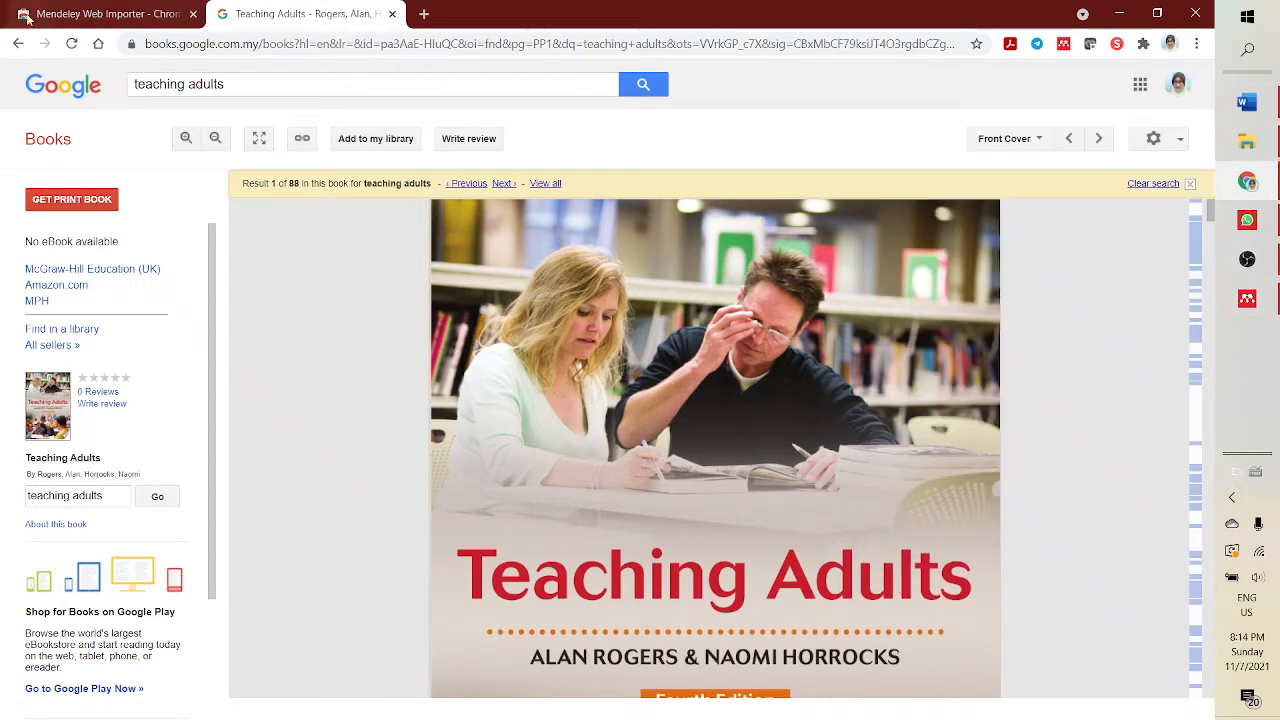
- Open the new reference in Mendeley and copy the author names from its title into the author field
left_click(1255, 299)
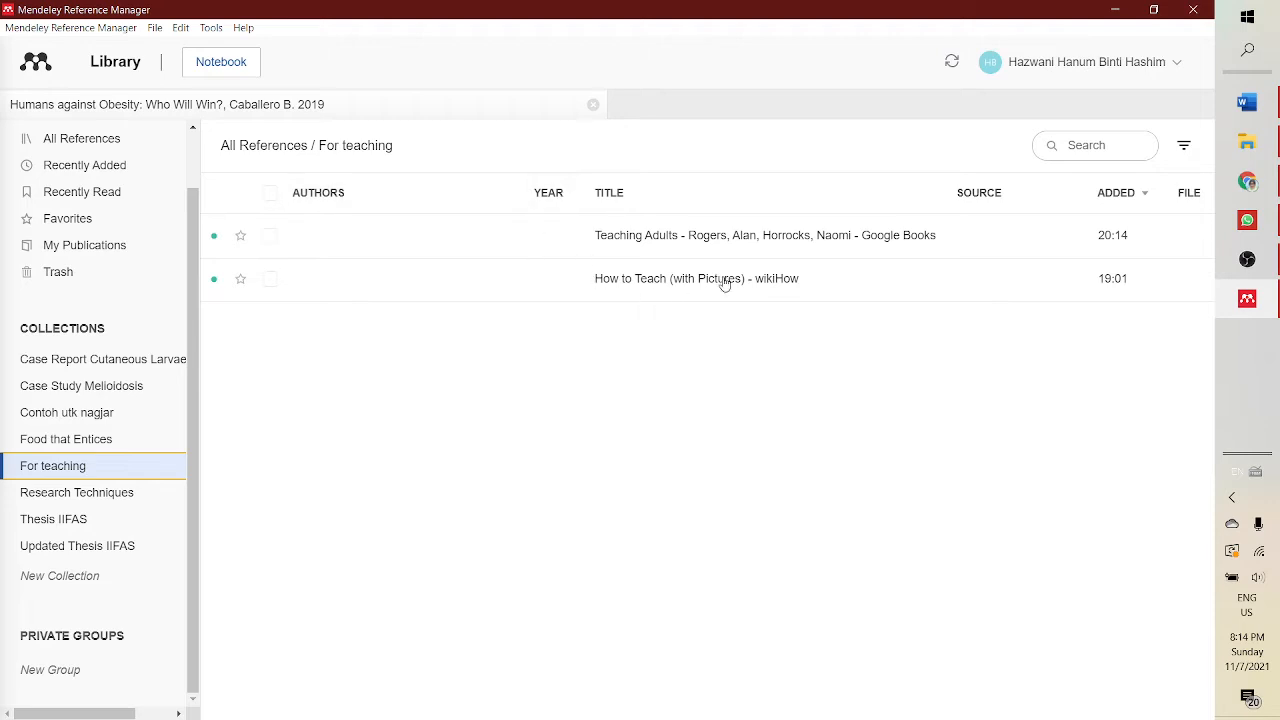
left_click(751, 240)
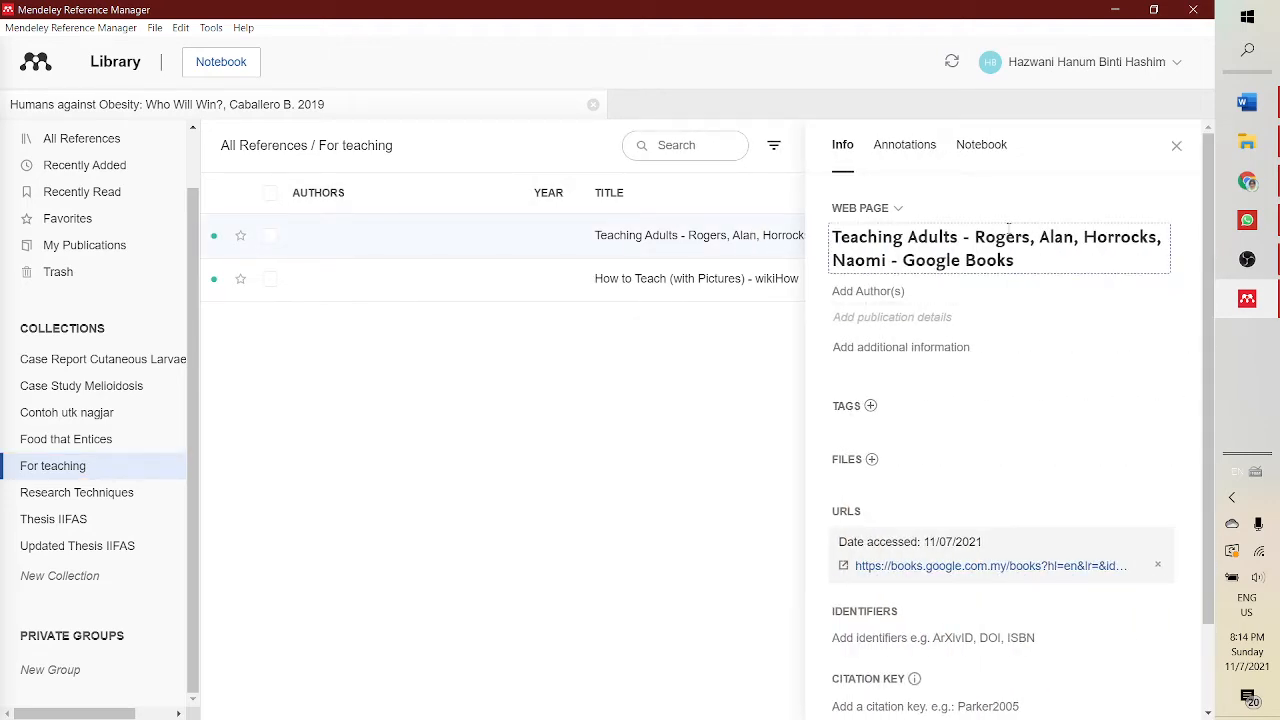
left_click(979, 235)
left_click_drag(976, 237, 1158, 238)
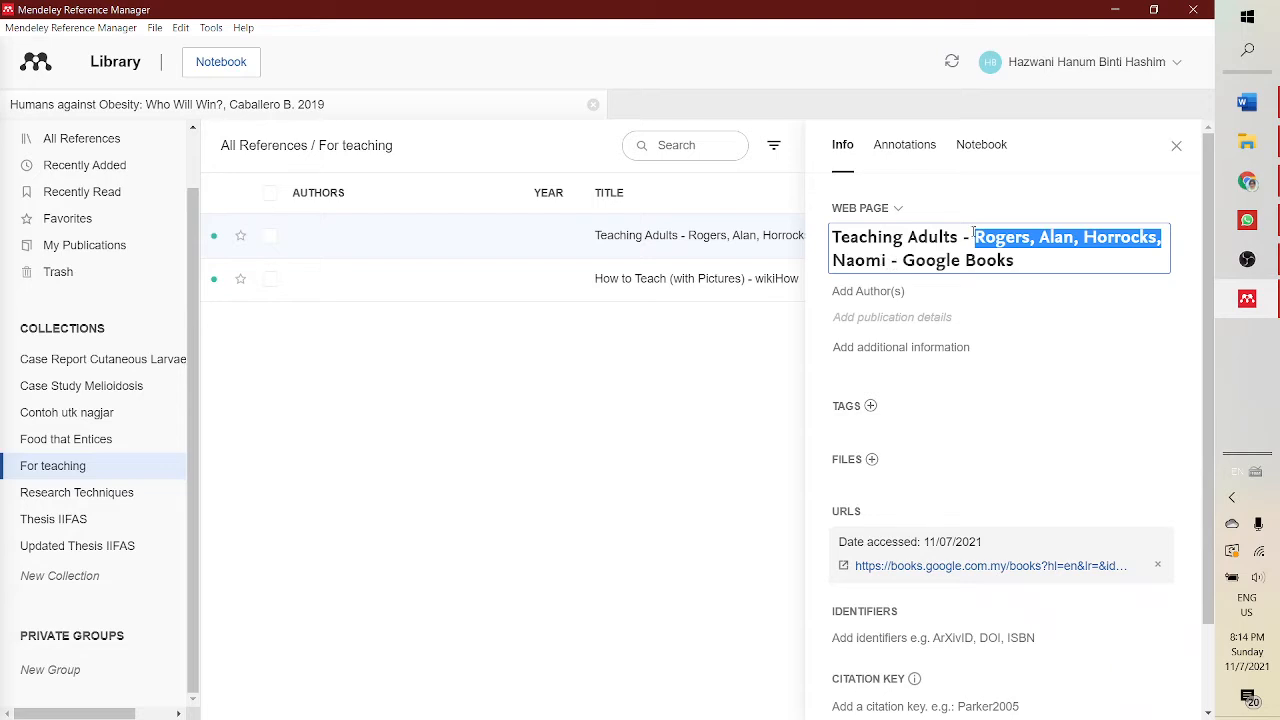
left_click_drag(966, 237, 1067, 266)
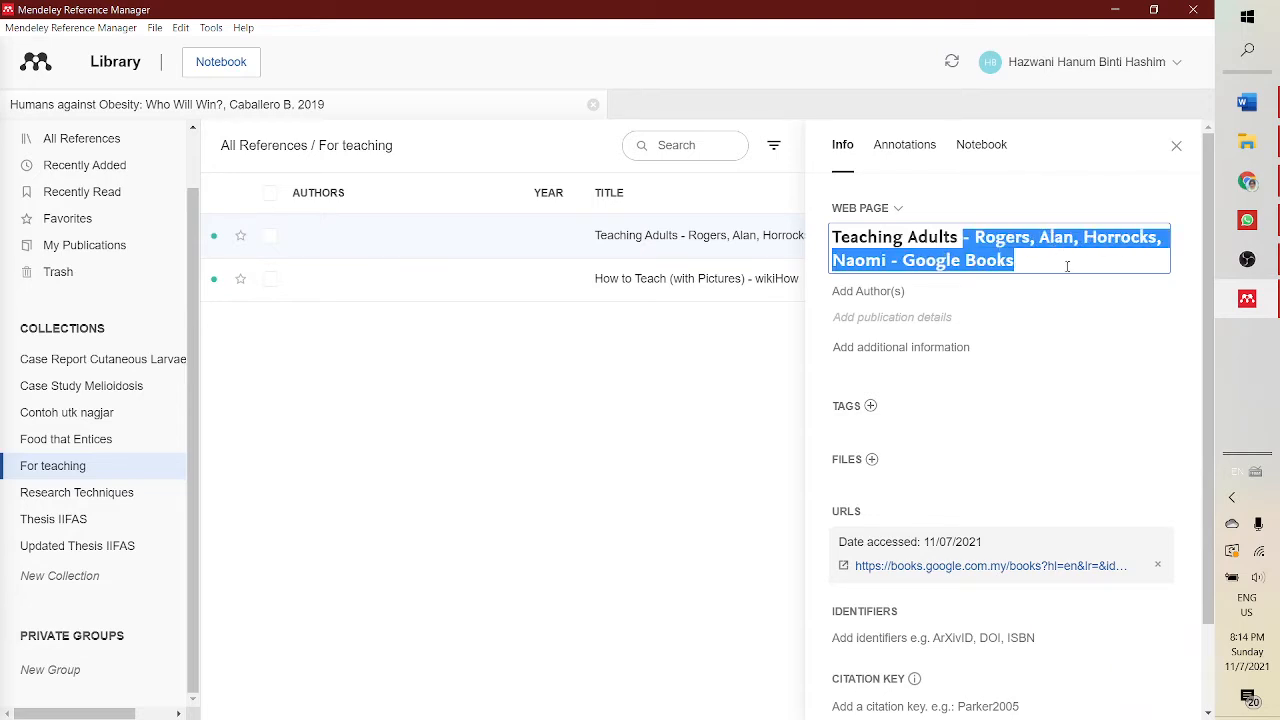
left_click(980, 243)
left_click_drag(977, 237, 887, 262)
key("ctrl+c")
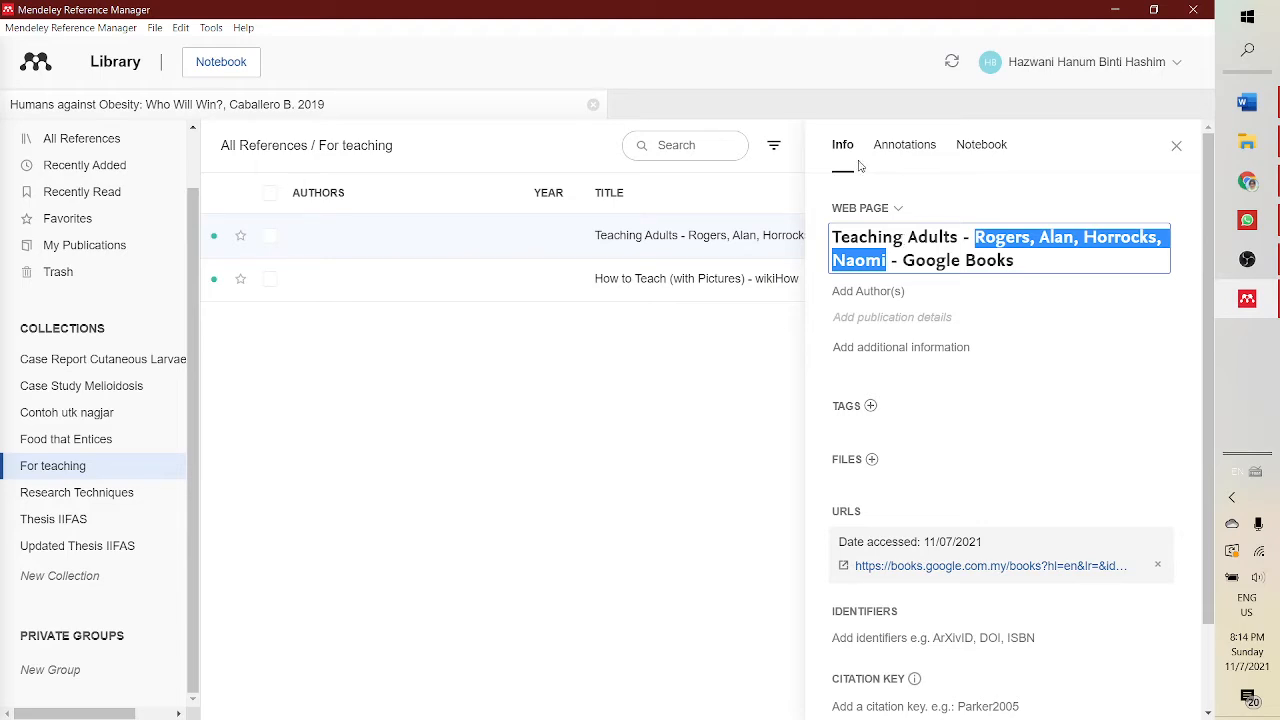
left_click(868, 290)
key("ctrl+v")
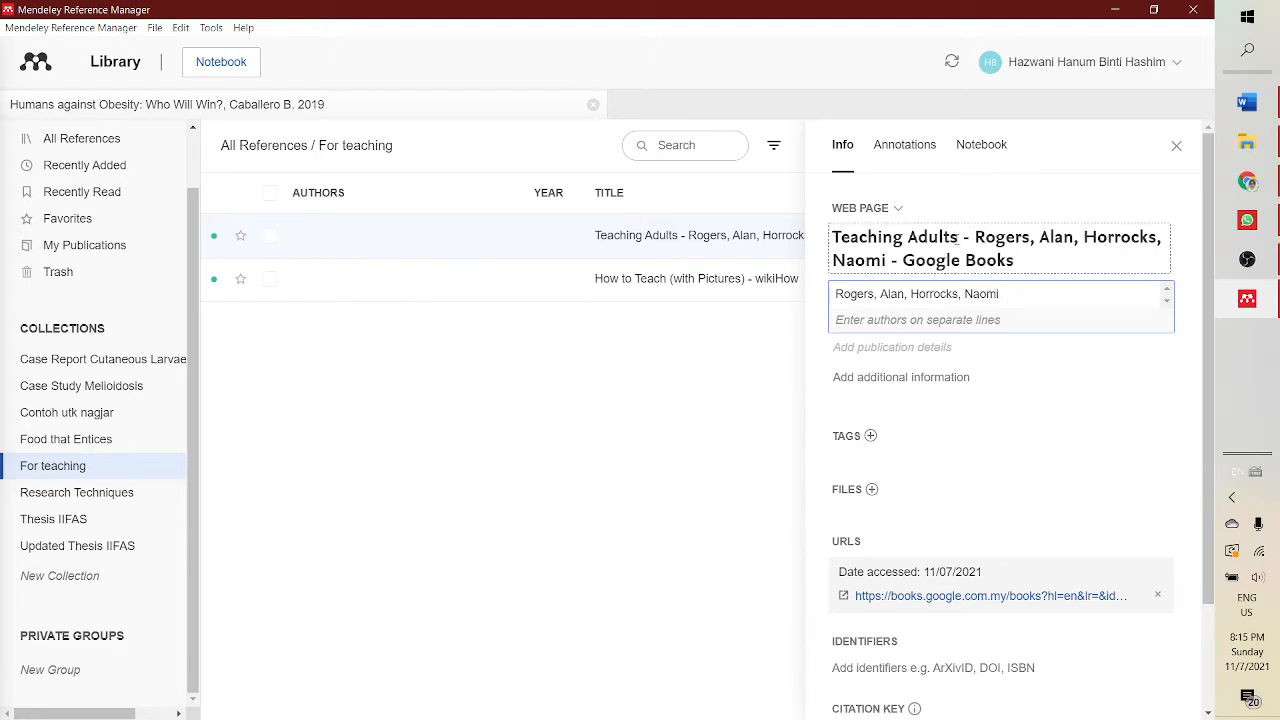
- Trim the reference title to Teaching Adults by deleting the authors and Google Books suffix
left_click_drag(965, 237, 1047, 254)
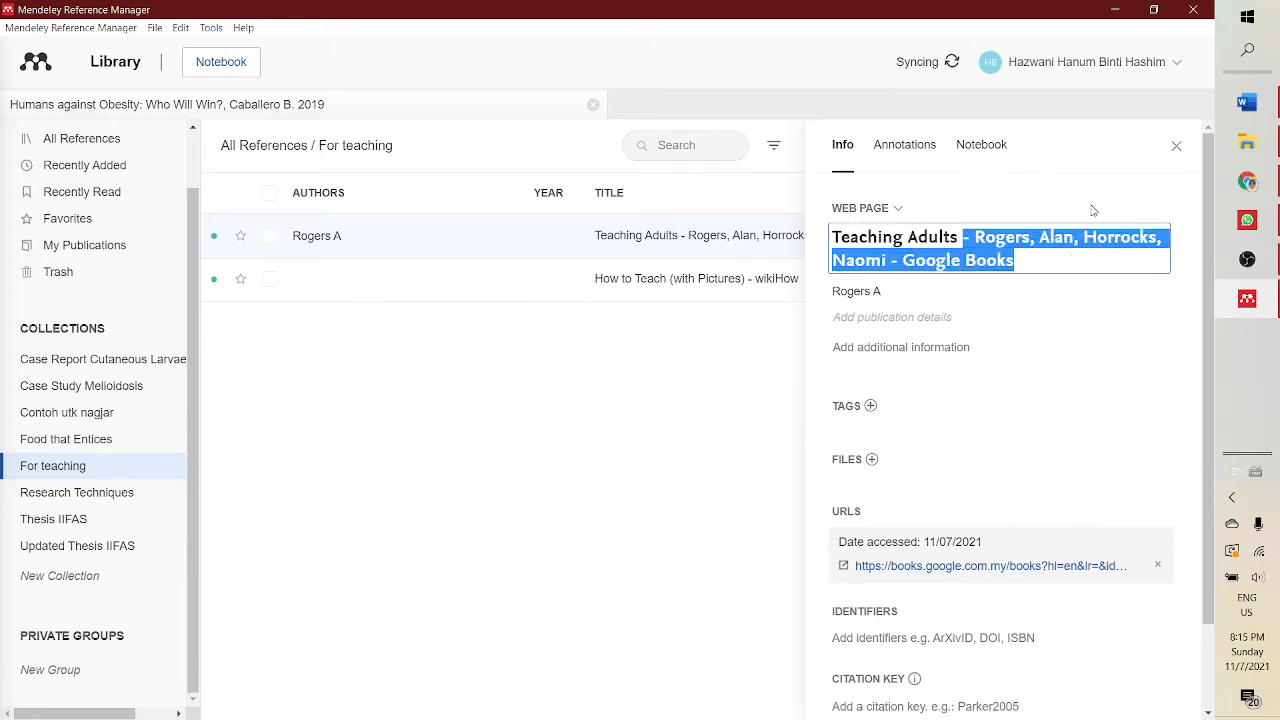
key("BackSpace")
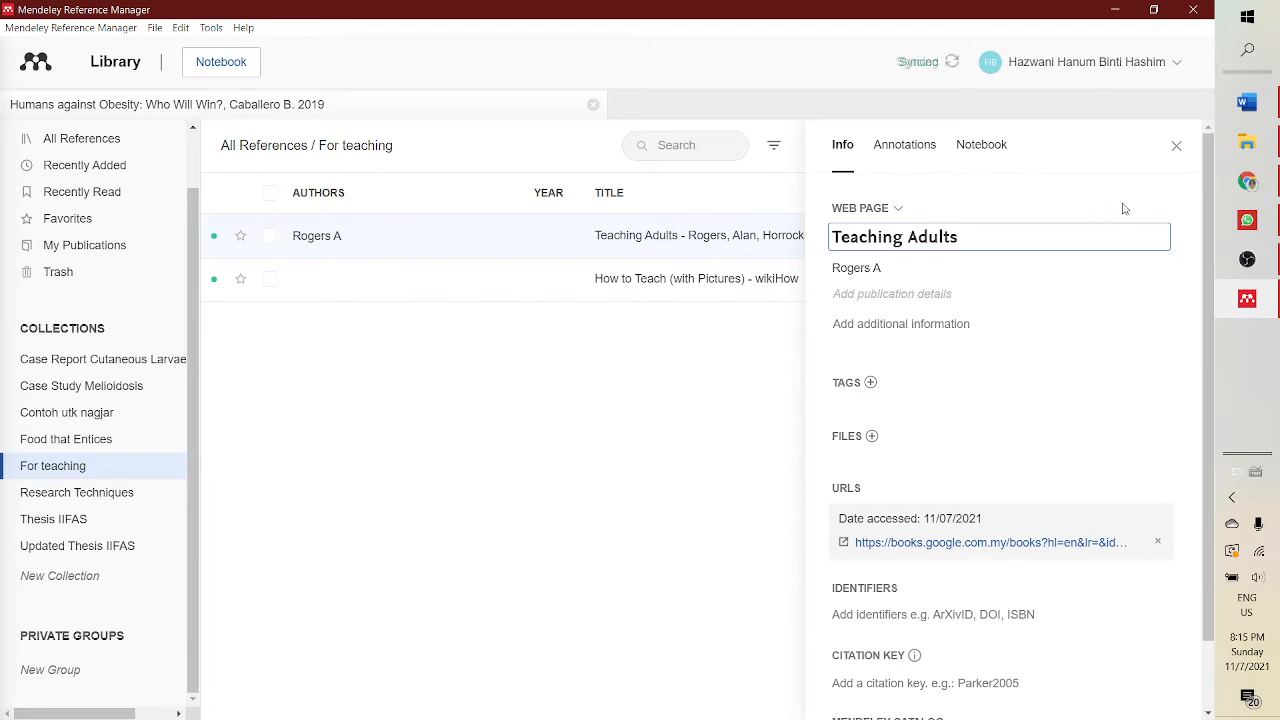
left_click(903, 294)
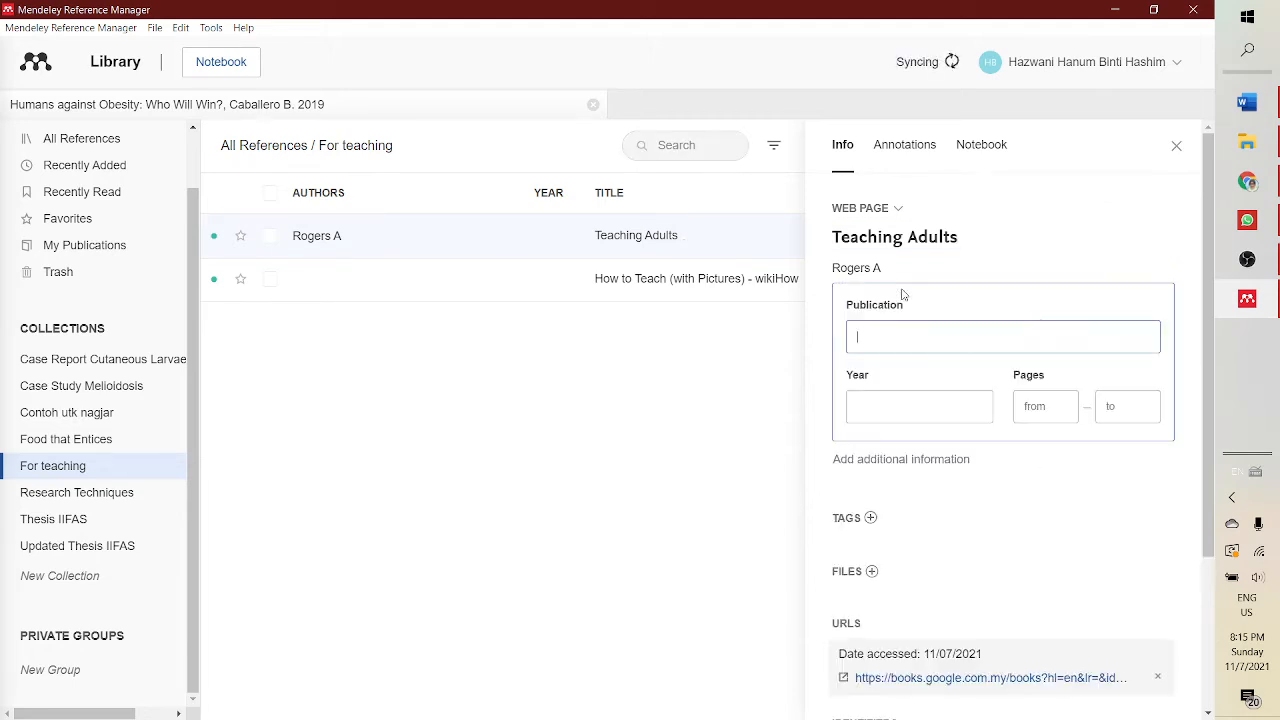
- Check the book page in Chrome and arrange Mendeley and Chrome side by side
left_click(1248, 183)
scroll(714, 543, "down", 4)
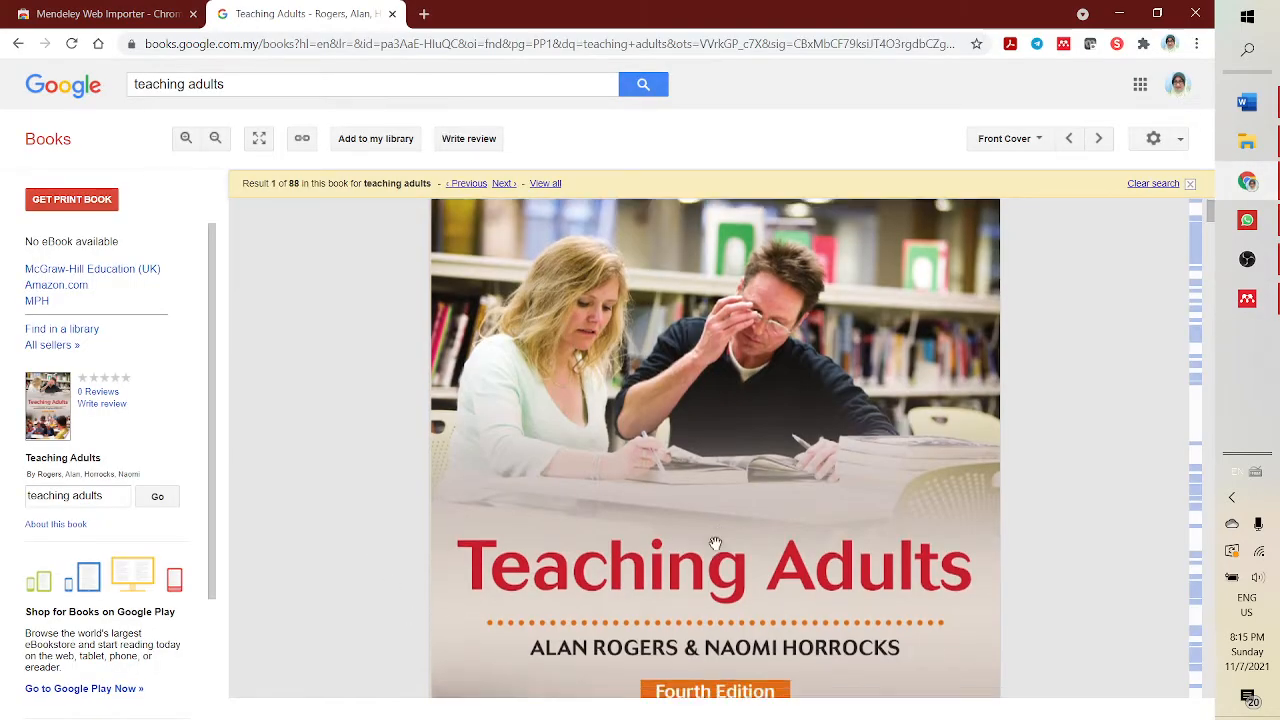
scroll(654, 437, "up", 2)
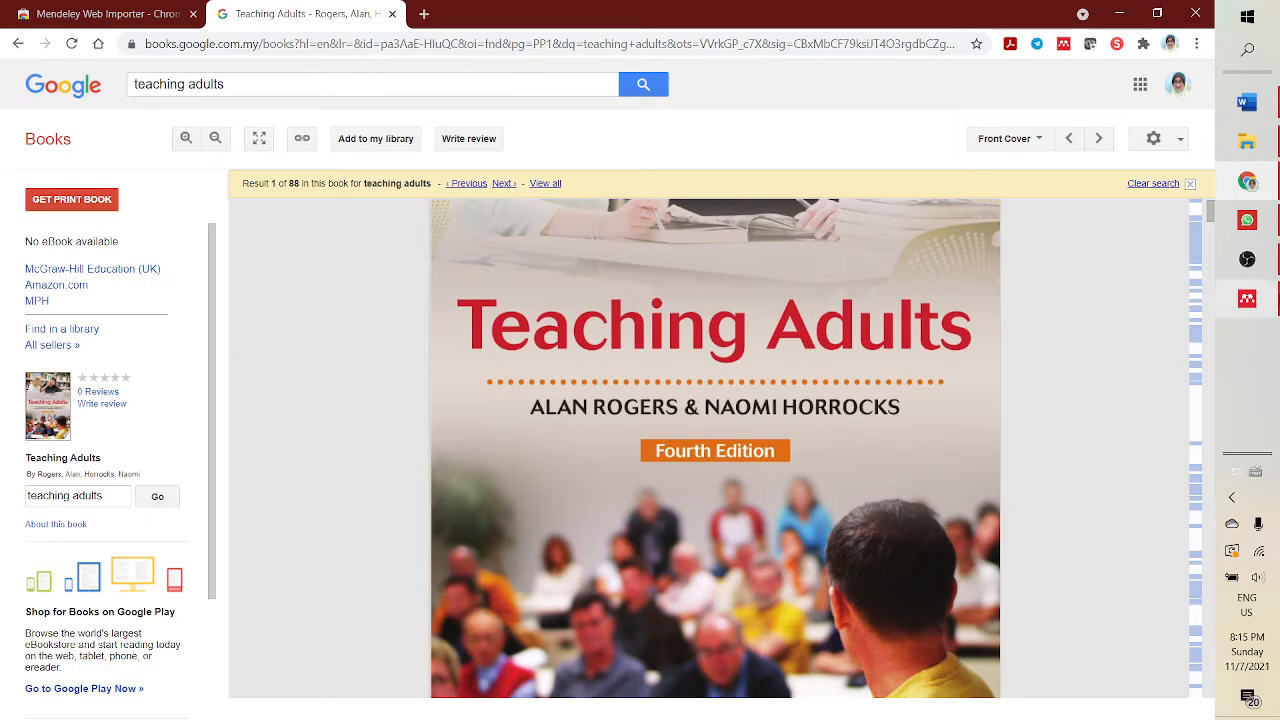
left_click(1247, 300)
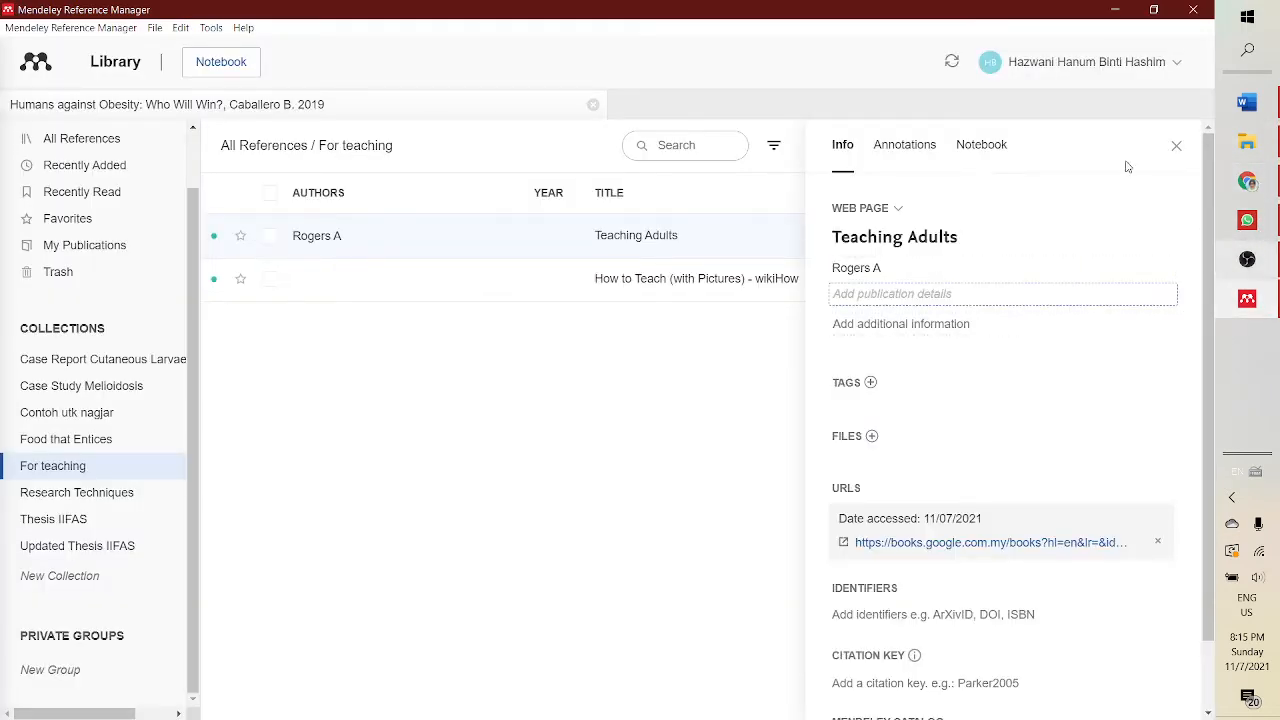
double_click(602, 10)
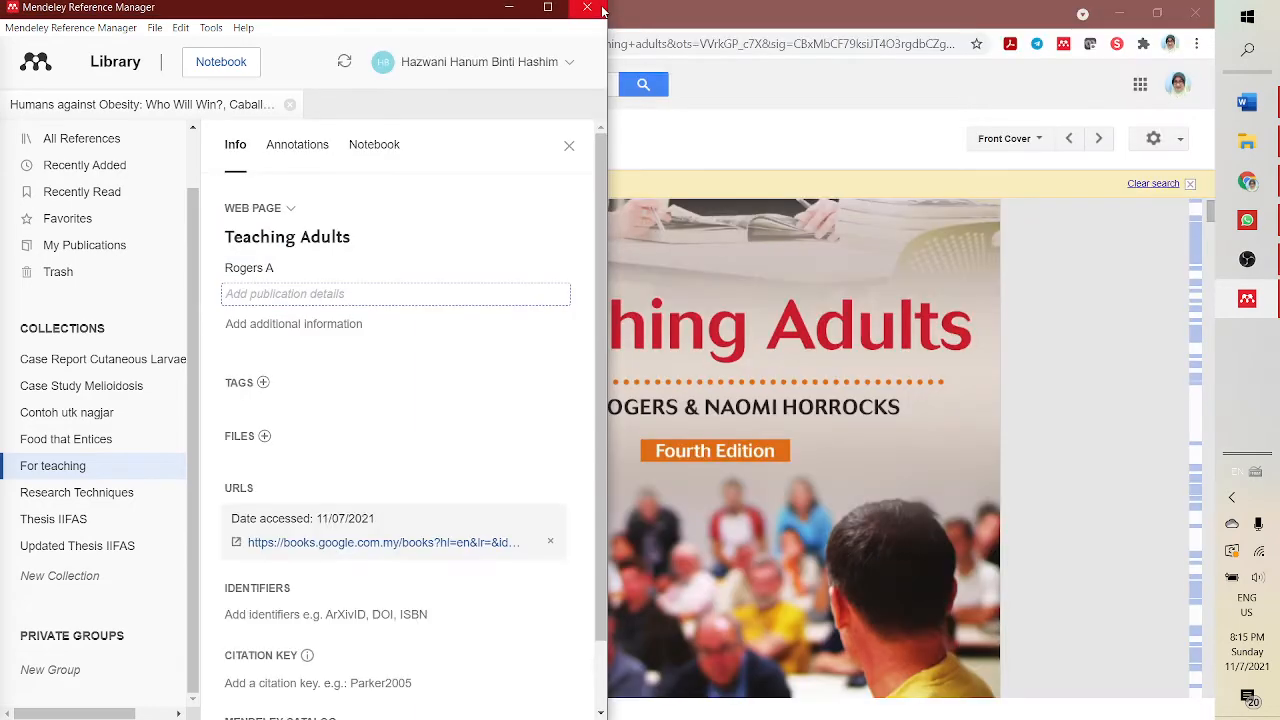
left_click(766, 97)
key("super+Right")
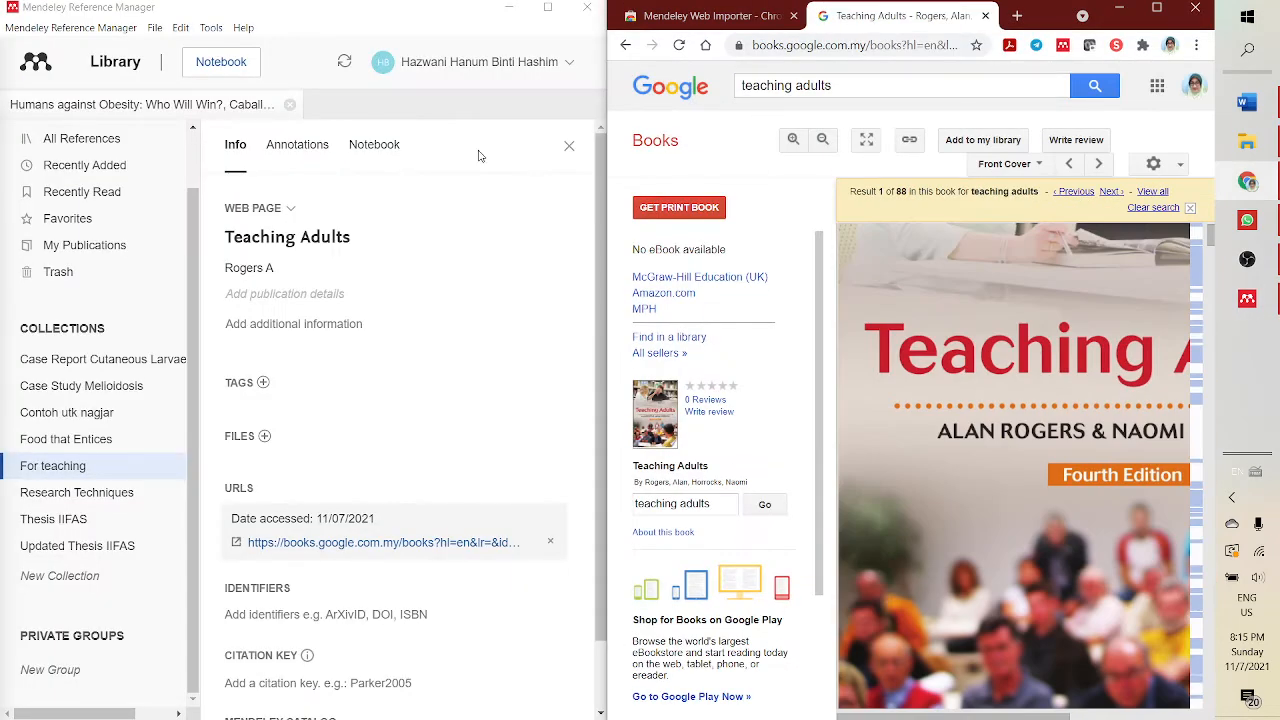
- Replace the author entry with two separate authors: Rogers, Alan and Horrocks, Naomi
left_click(283, 270)
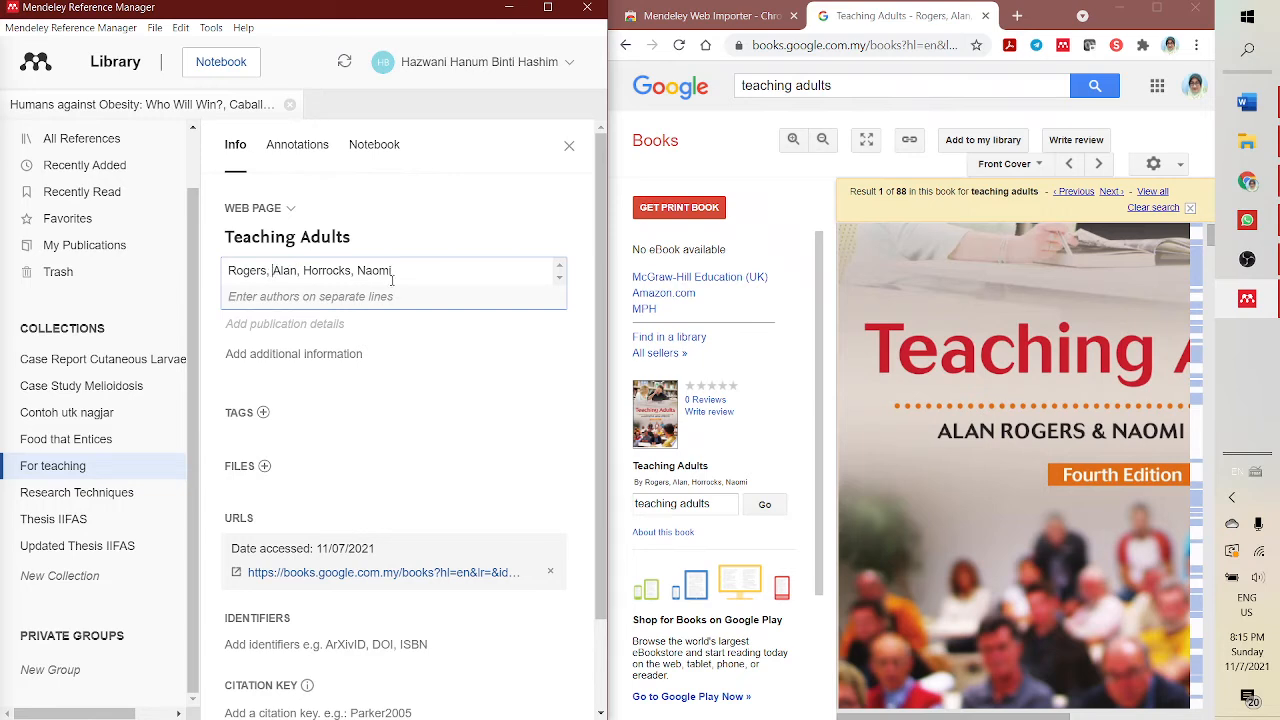
key("BackSpace")
key("BackSpace")
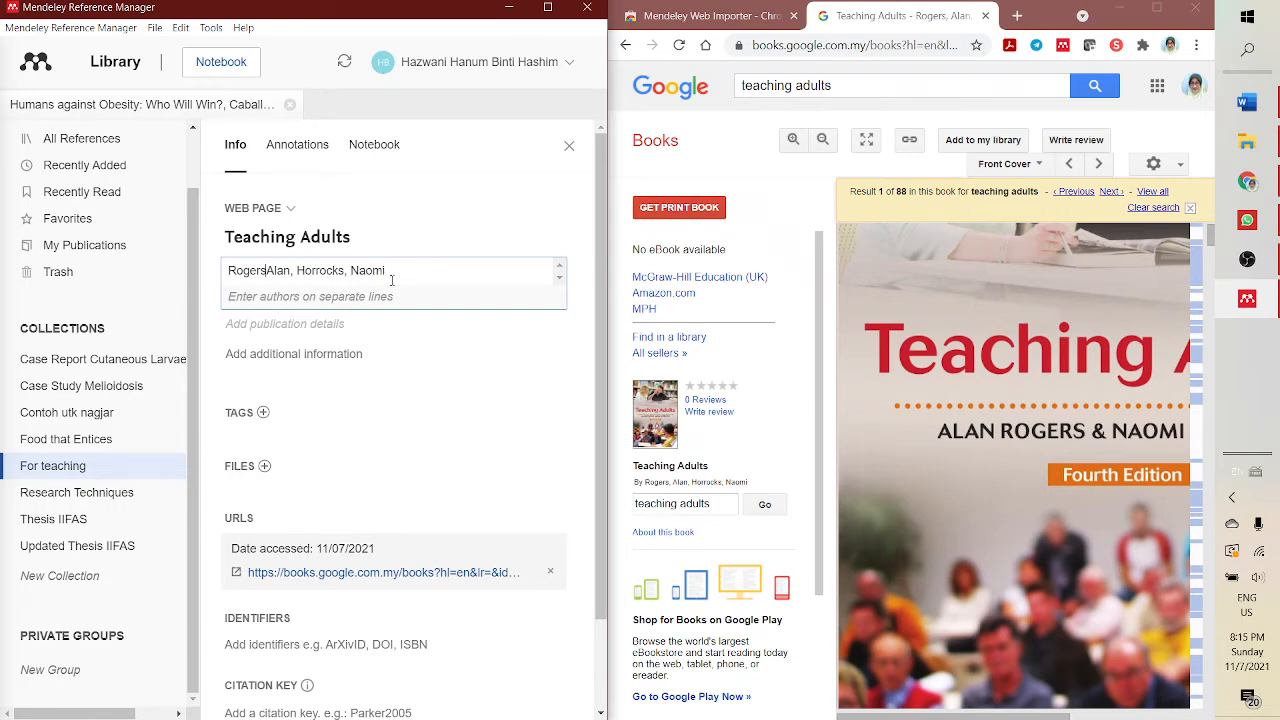
key("BackSpace")
key("BackSpace")
key("BackSpace")
key("BackSpace")
key("BackSpace")
key("BackSpace")
key("BackSpace")
key("Delete")
key("Delete")
key("Delete")
key("Delete")
key("Delete")
key("Delete")
key("Delete")
key("Delete")
key("Delete")
key("Delete")
key("Delete")
key("Delete")
key("Delete")
key("Delete")
key("Delete")
key("Delete")
key("Delete")
key("Delete")
key("Delete")
key("Delete")
key("Delete")
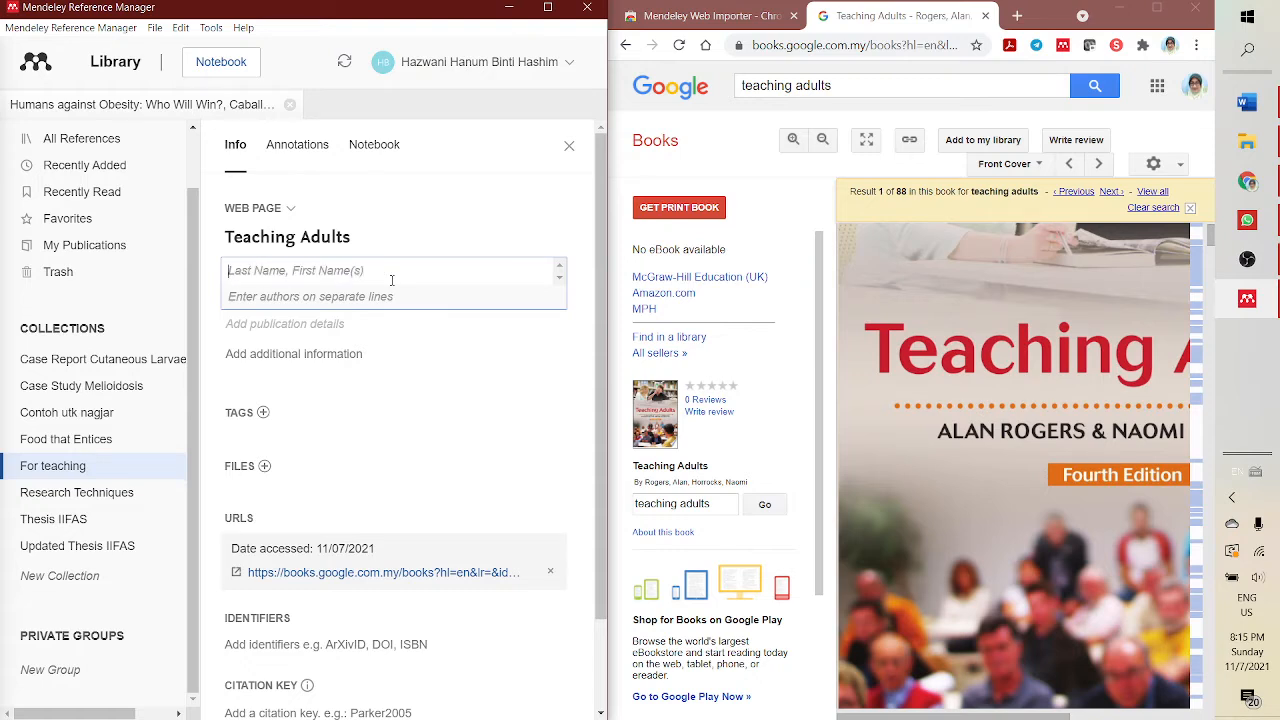
type("Rogers, Alan")
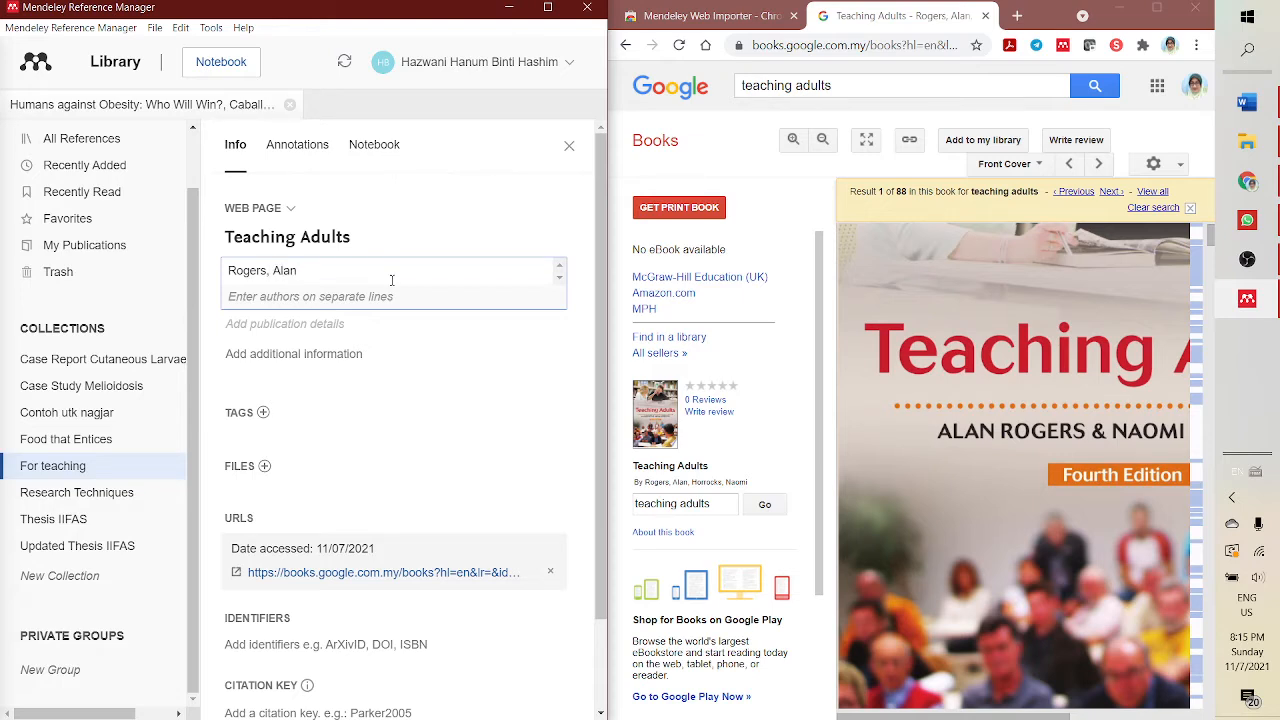
key("Return")
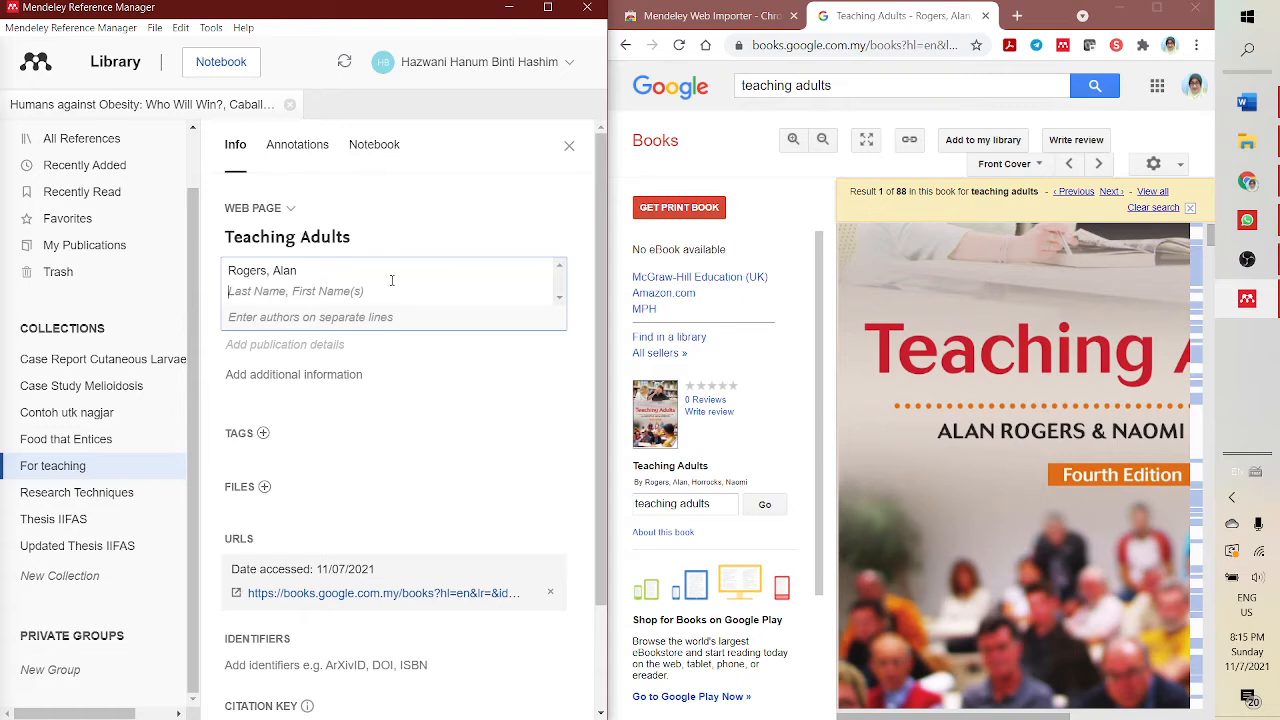
type("Na")
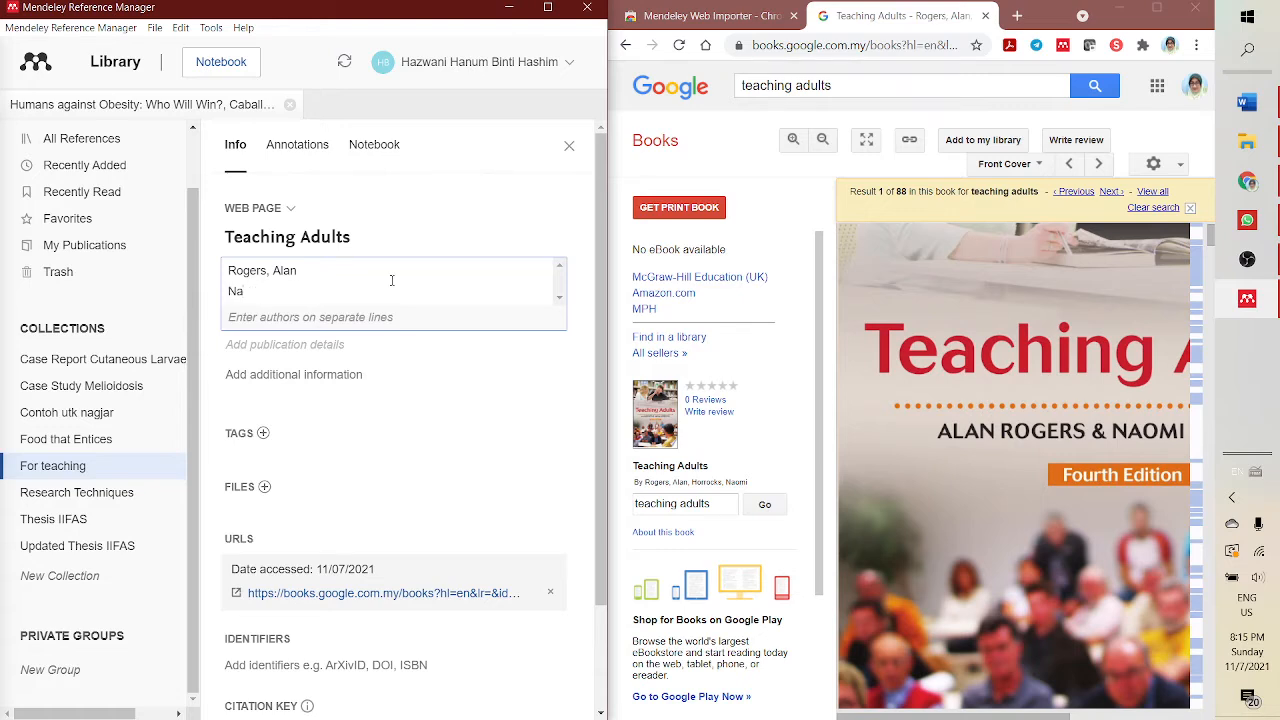
key("BackSpace")
key("BackSpace")
key("BackSpace")
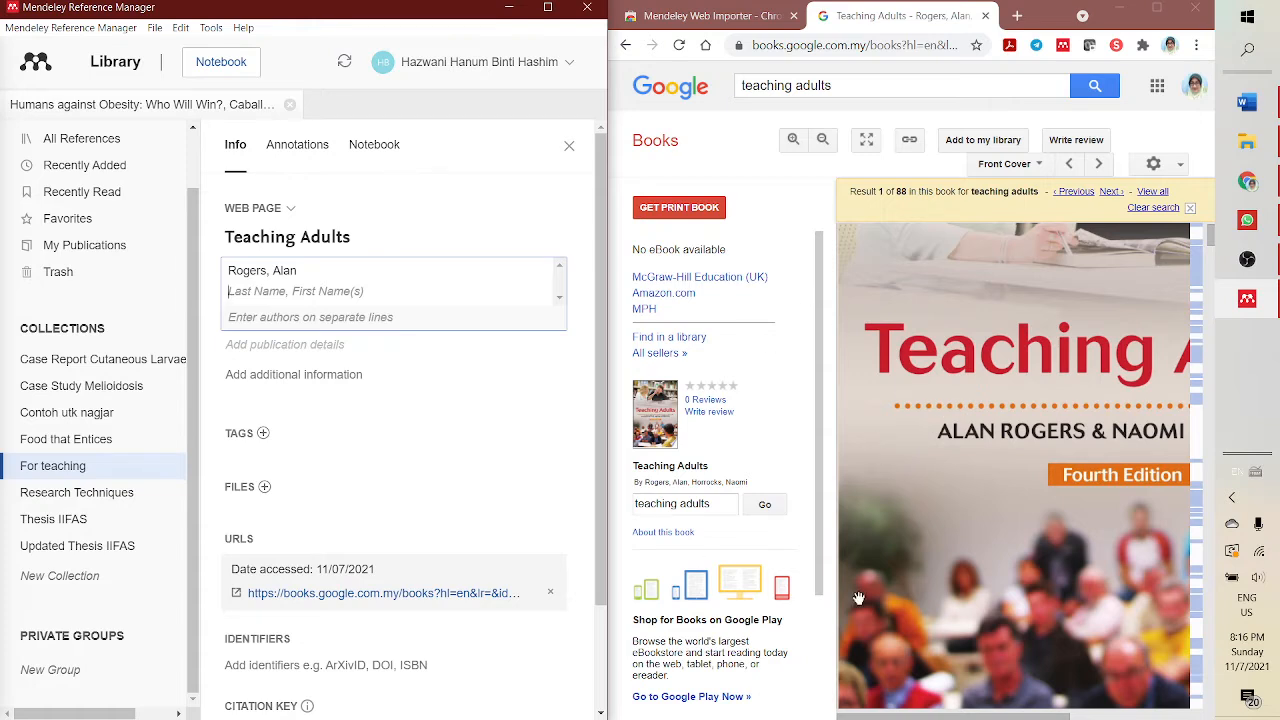
left_click_drag(1013, 710, 1093, 710)
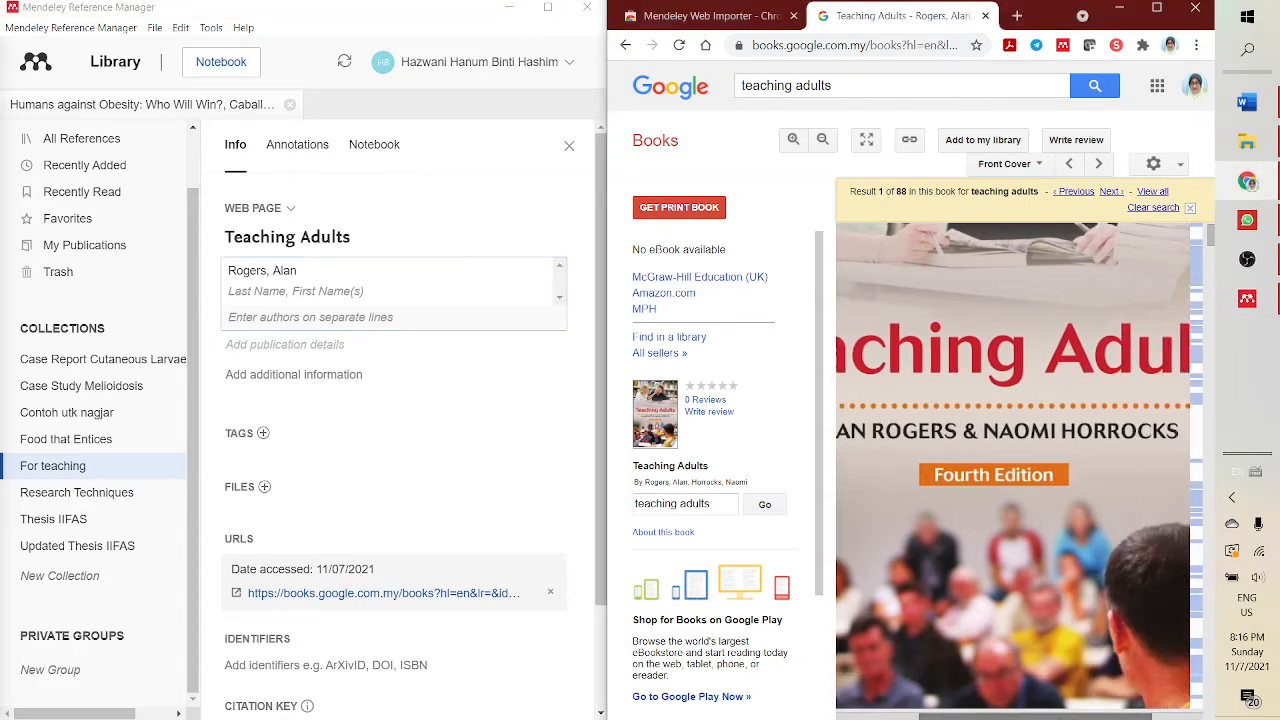
left_click(276, 292)
type("Horrocks, Naomi")
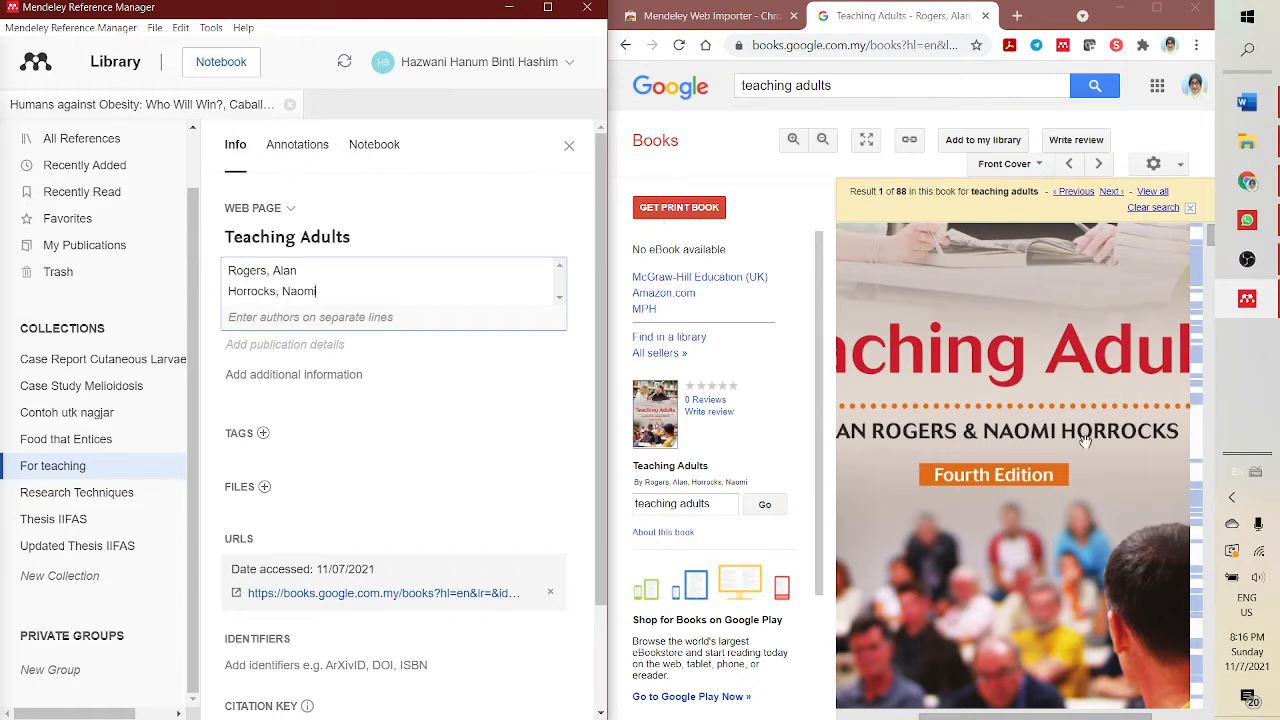
- Add publication details, setting the publication to McGraw Hill
left_click(287, 345)
scroll(957, 557, "down", 5)
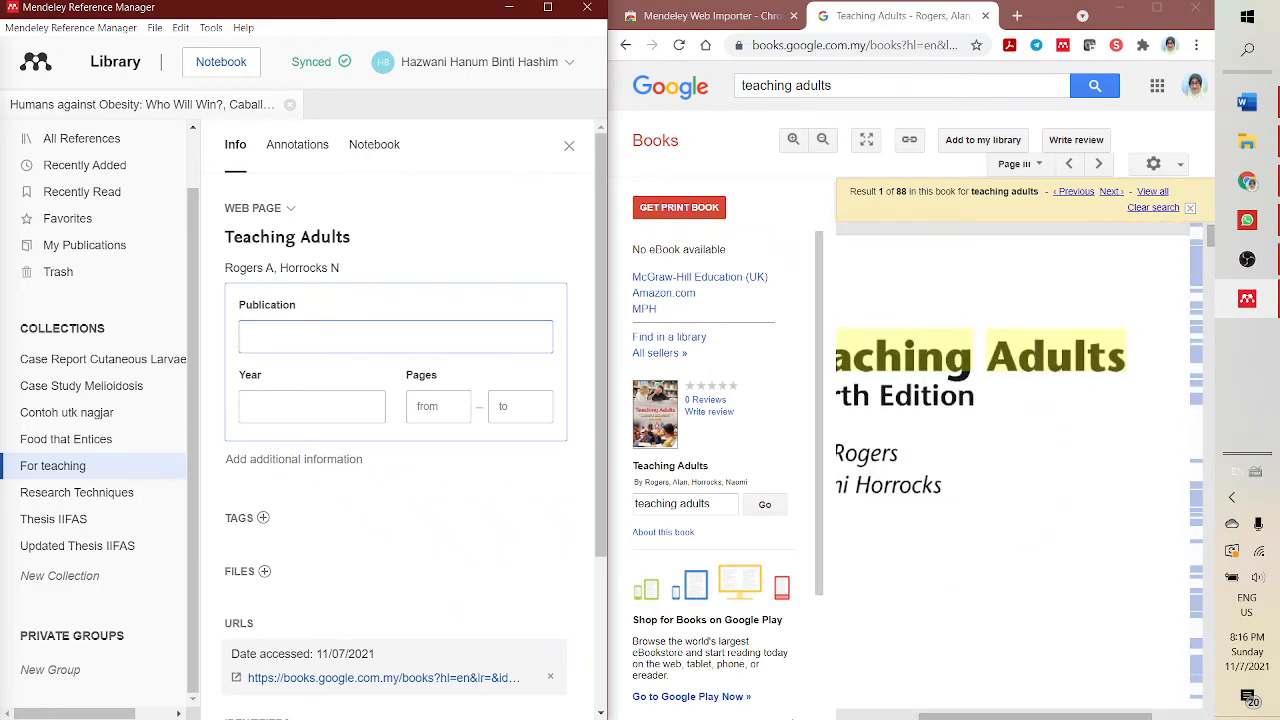
left_click_drag(943, 716, 860, 716)
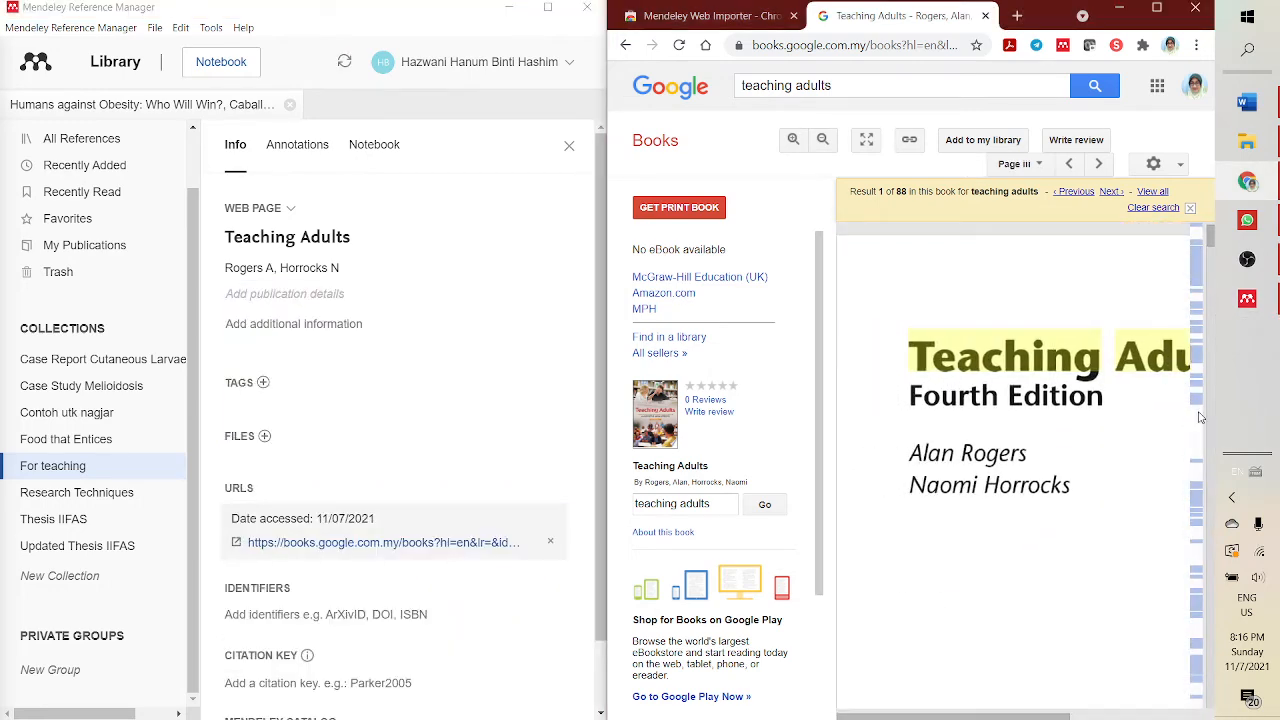
scroll(1053, 387, "down", 5)
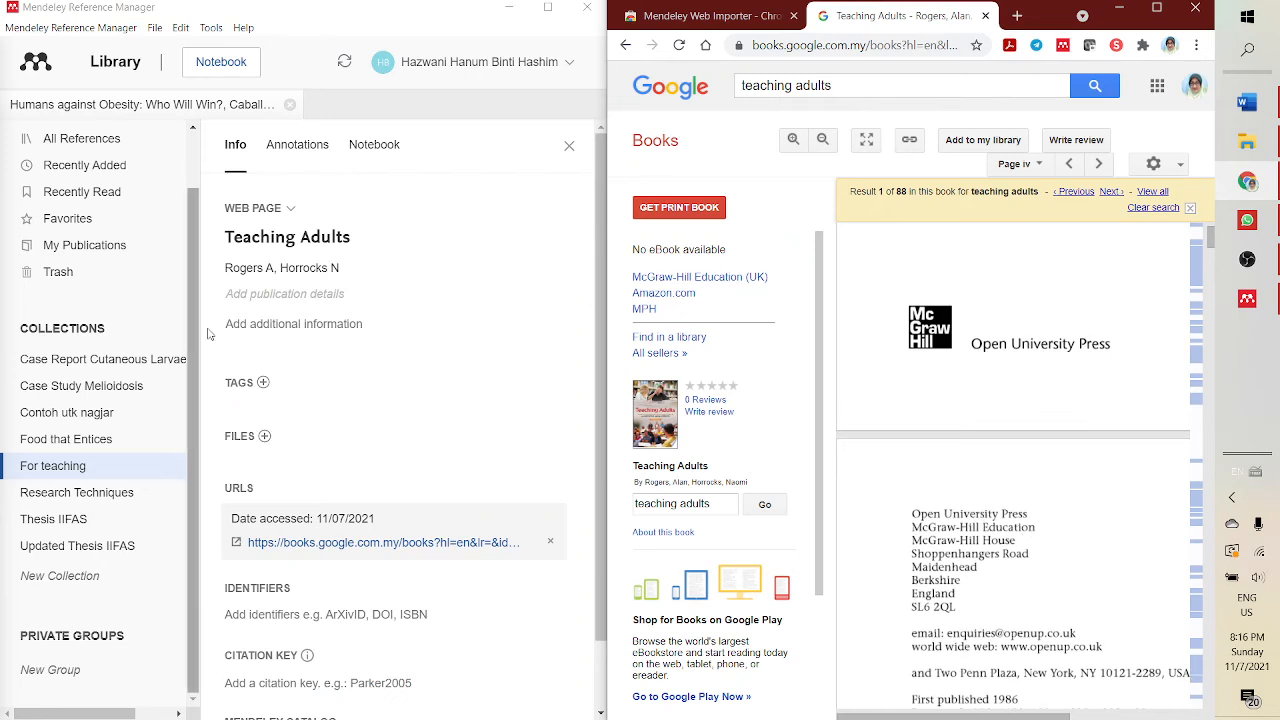
left_click(261, 302)
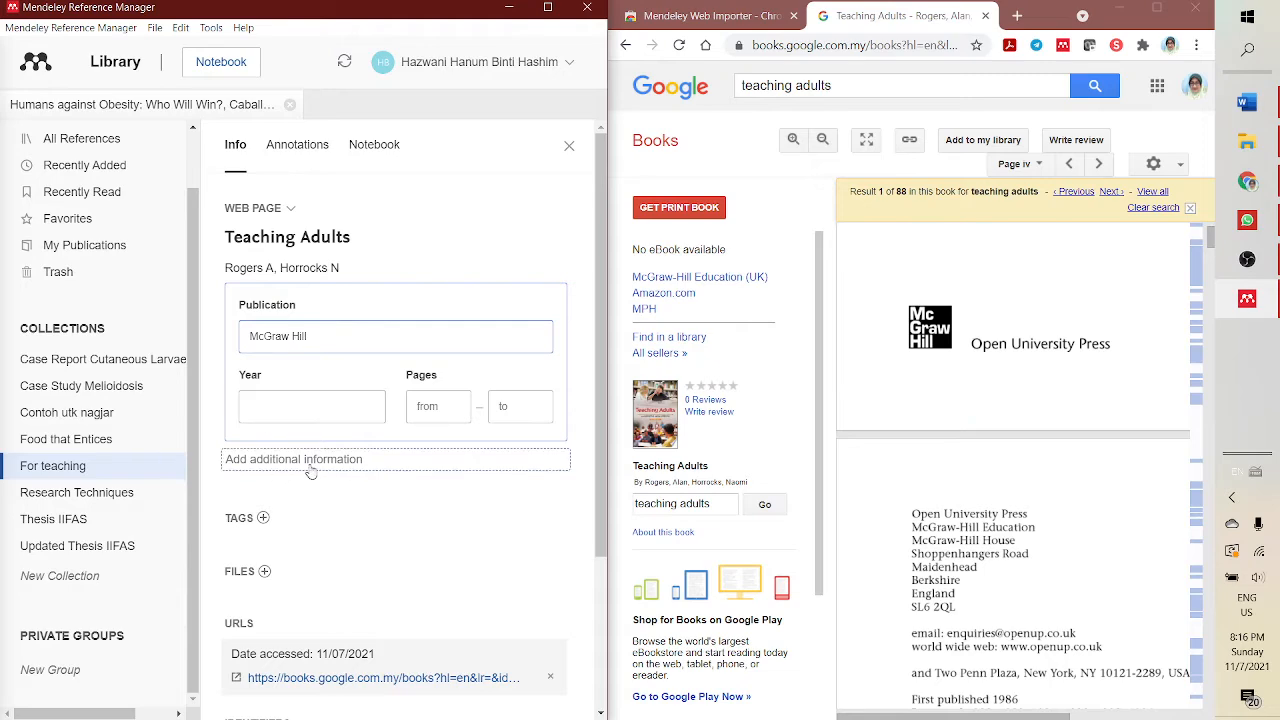
- Set the reference's year to 2010 from the book's copyright page
scroll(1030, 540, "down", 3)
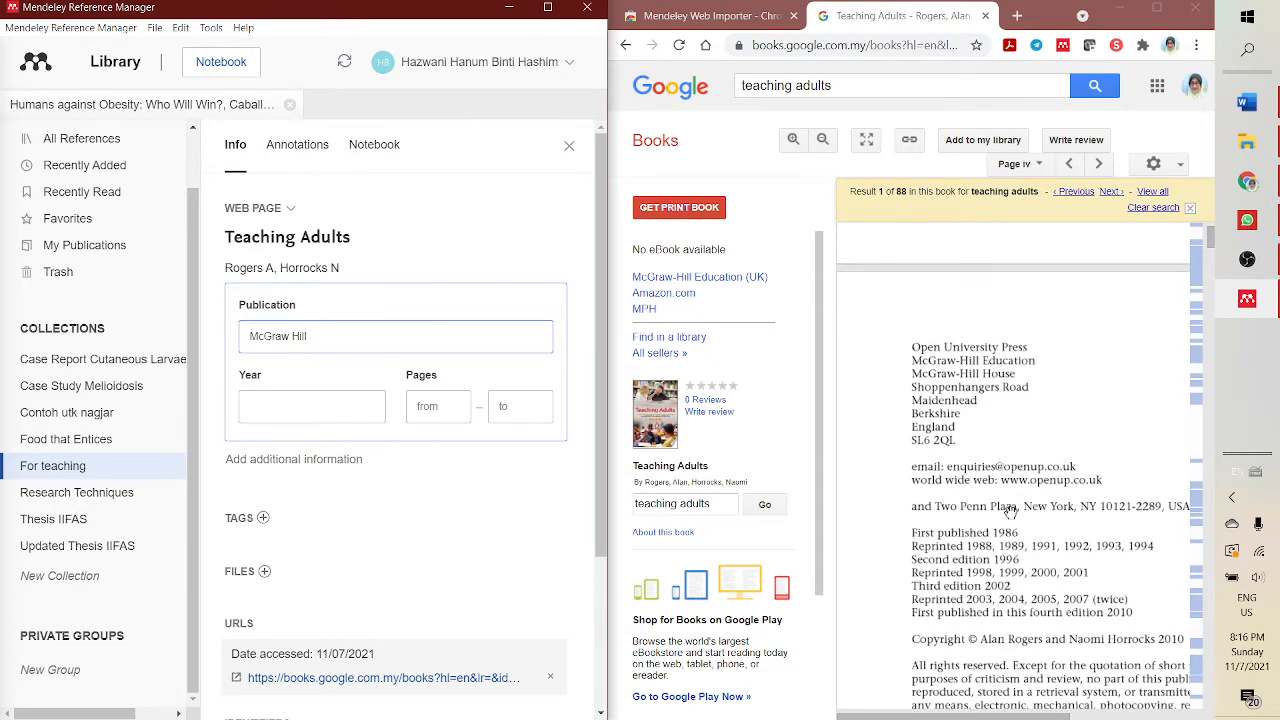
scroll(1016, 382, "down", 3)
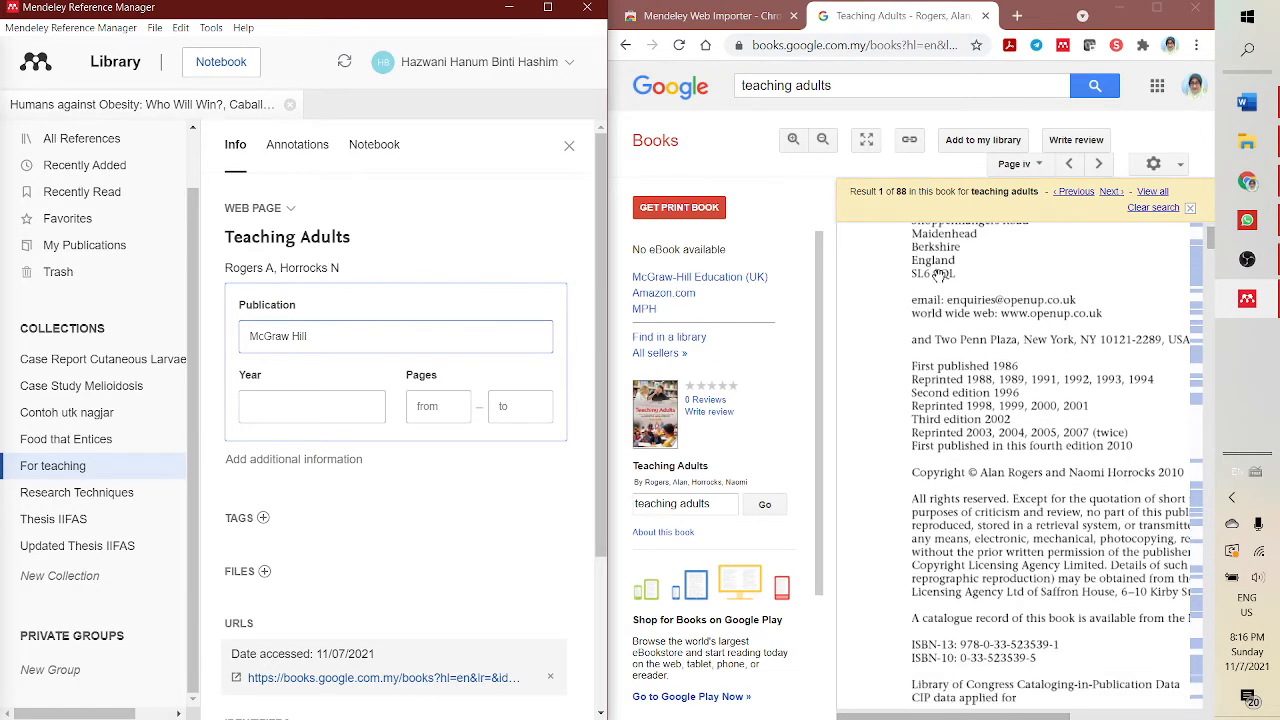
scroll(978, 462, "down", 5)
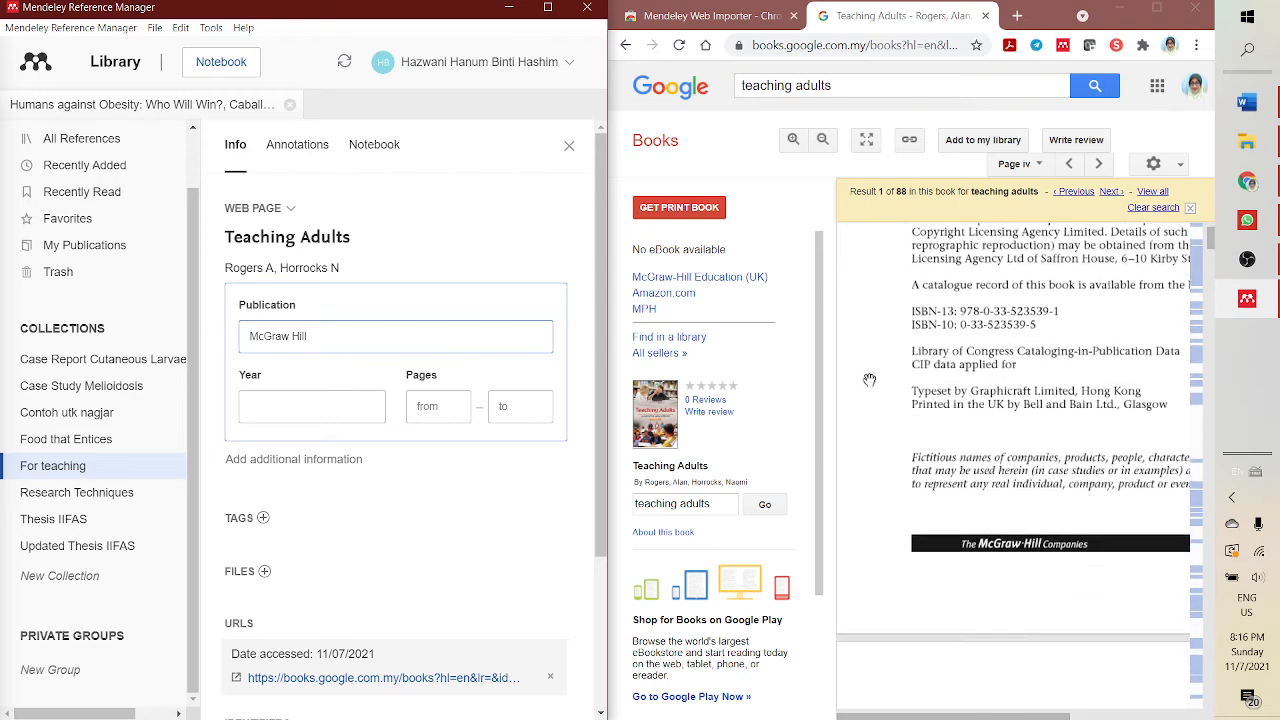
scroll(1057, 510, "up", 2)
scroll(1057, 510, "up", 4)
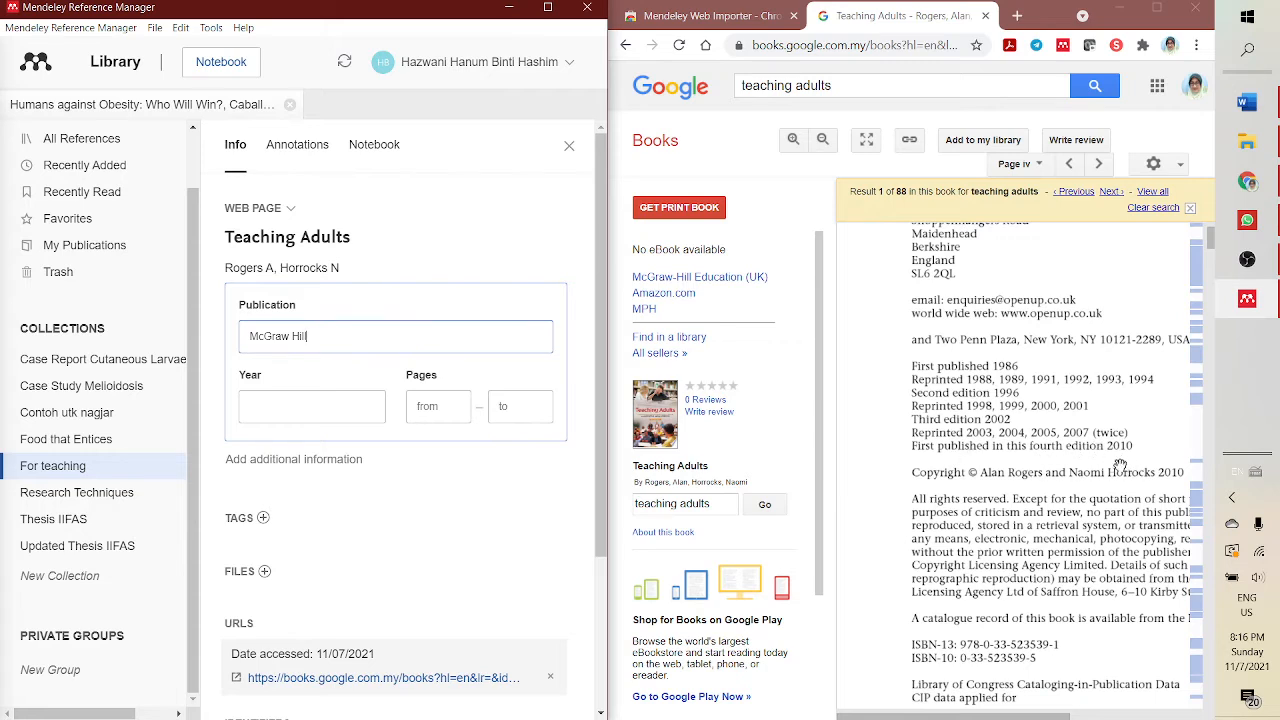
left_click(279, 408)
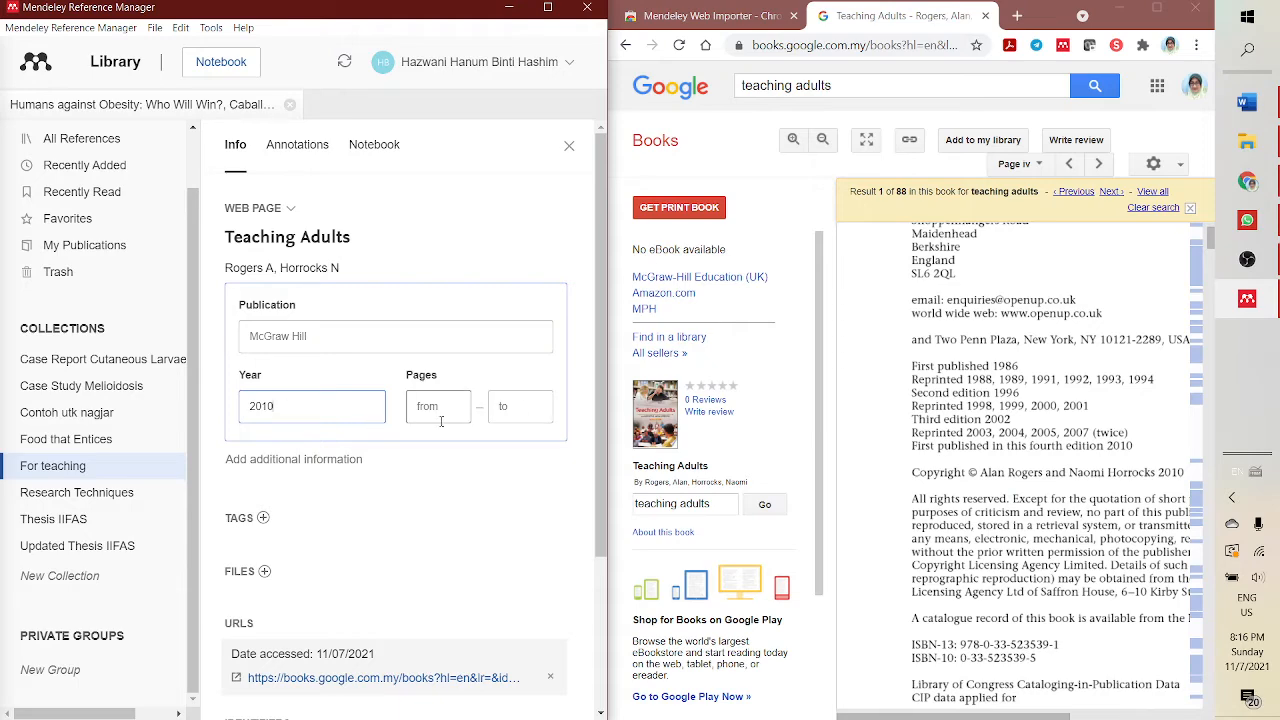
left_click(433, 406)
scroll(450, 493, "down", 2)
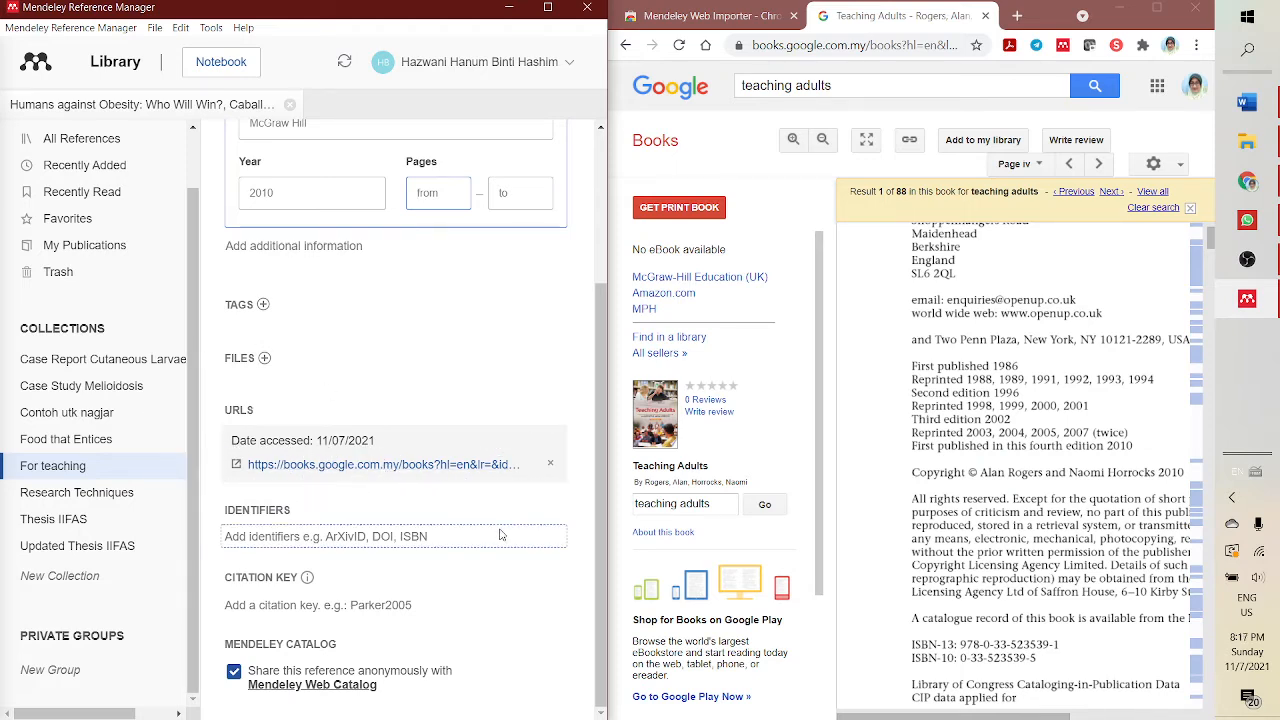
left_click(314, 542)
left_click(425, 540)
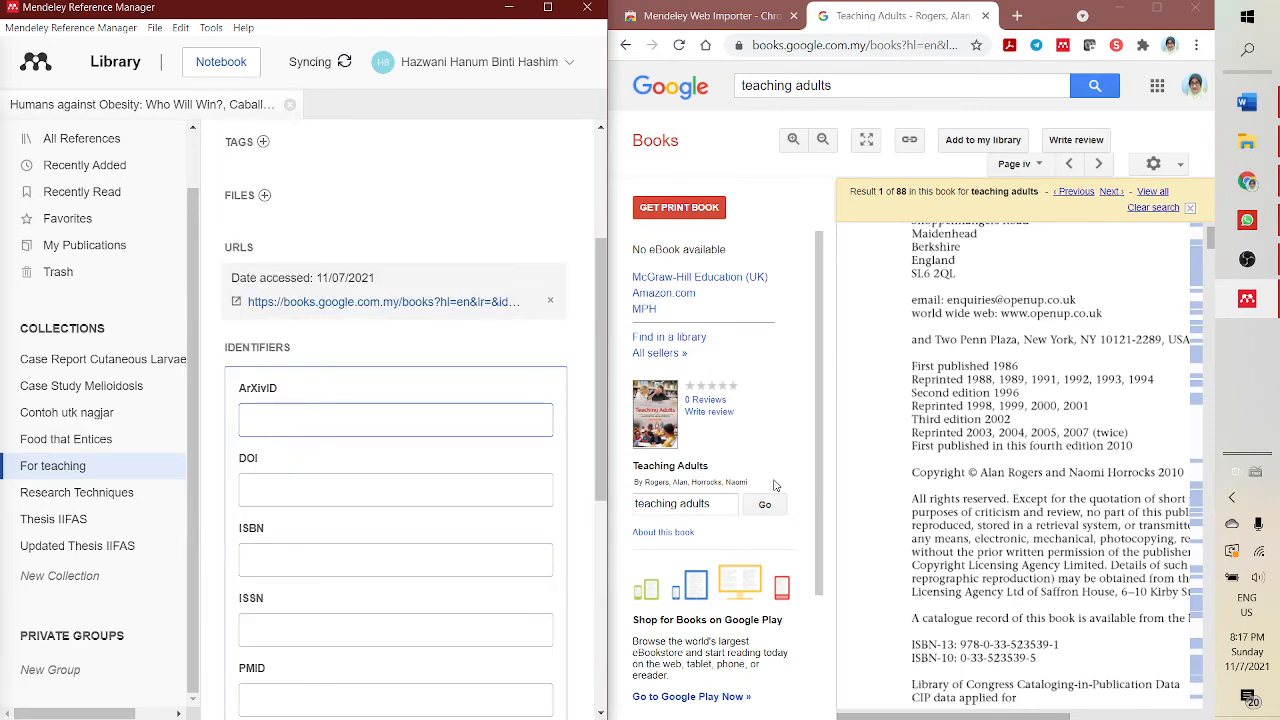
scroll(1046, 416, "up", 6)
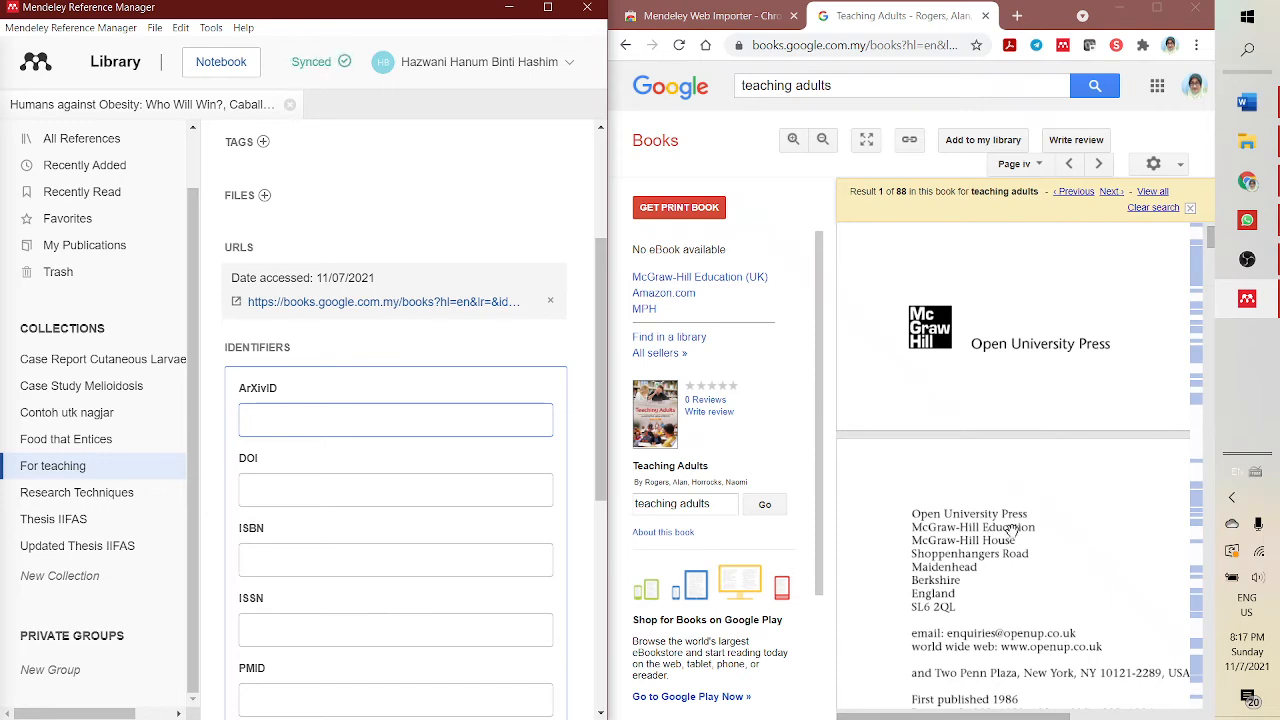
scroll(1013, 534, "up", 2)
scroll(1020, 528, "down", 6)
scroll(1022, 524, "up", 3)
scroll(1022, 524, "up", 1)
scroll(1020, 520, "down", 4)
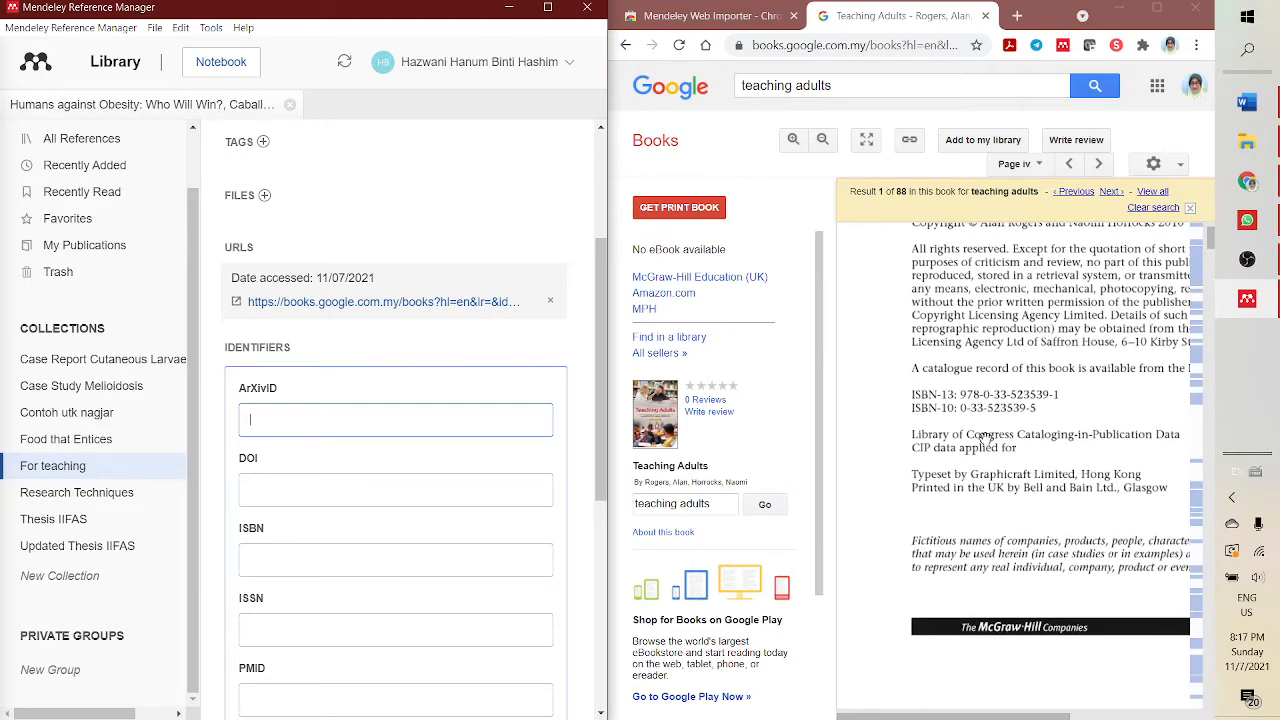
left_click(965, 395)
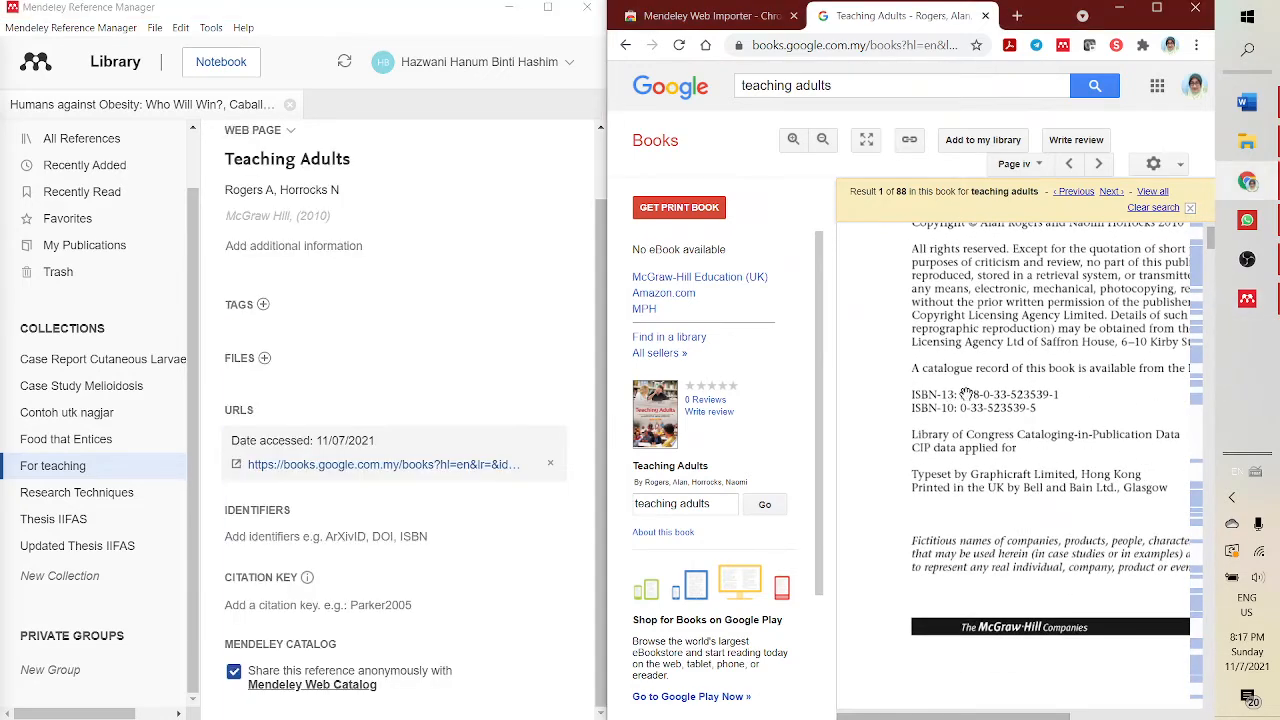
right_click(1015, 400)
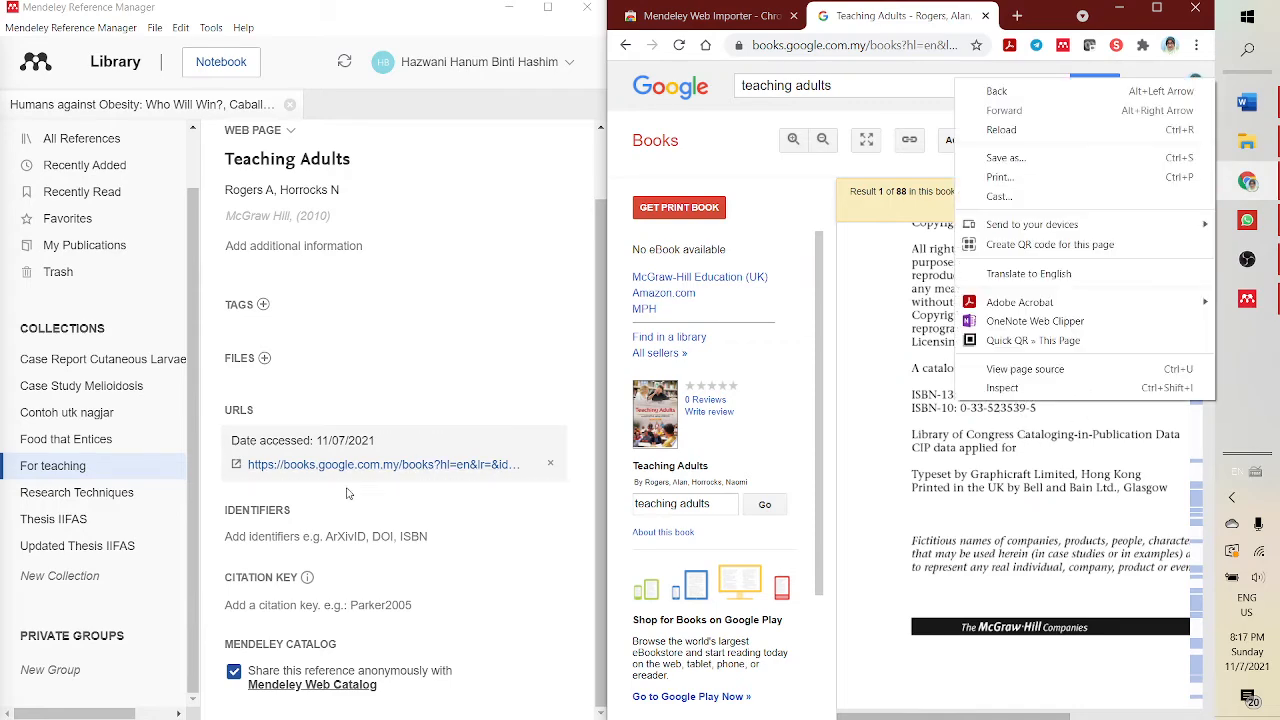
left_click(445, 536)
left_click(378, 310)
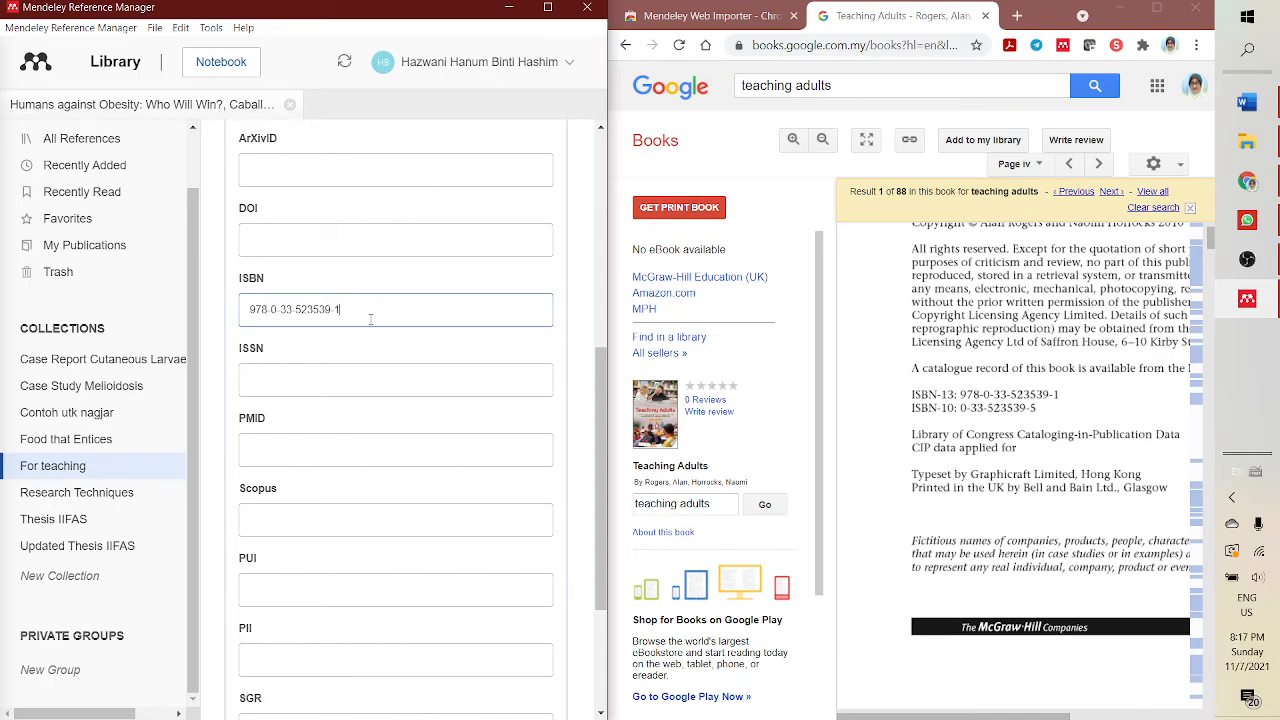
scroll(420, 470, "down", 3)
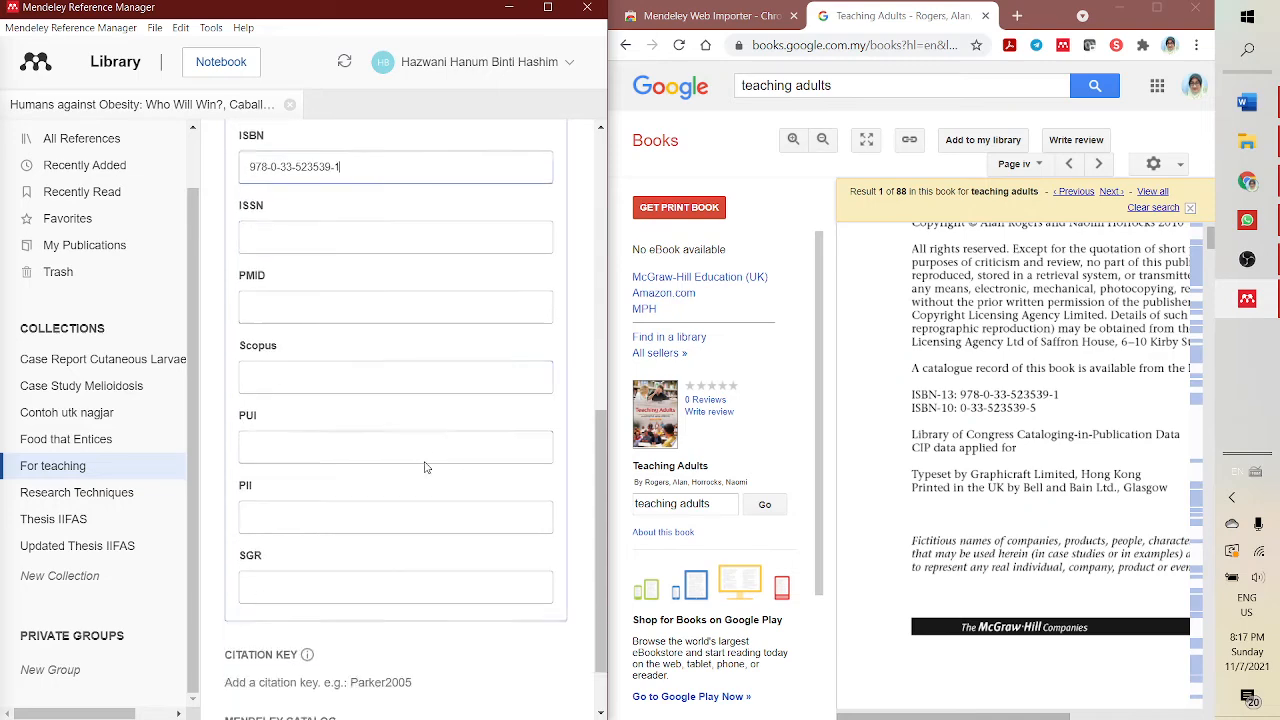
scroll(464, 571, "up", 10)
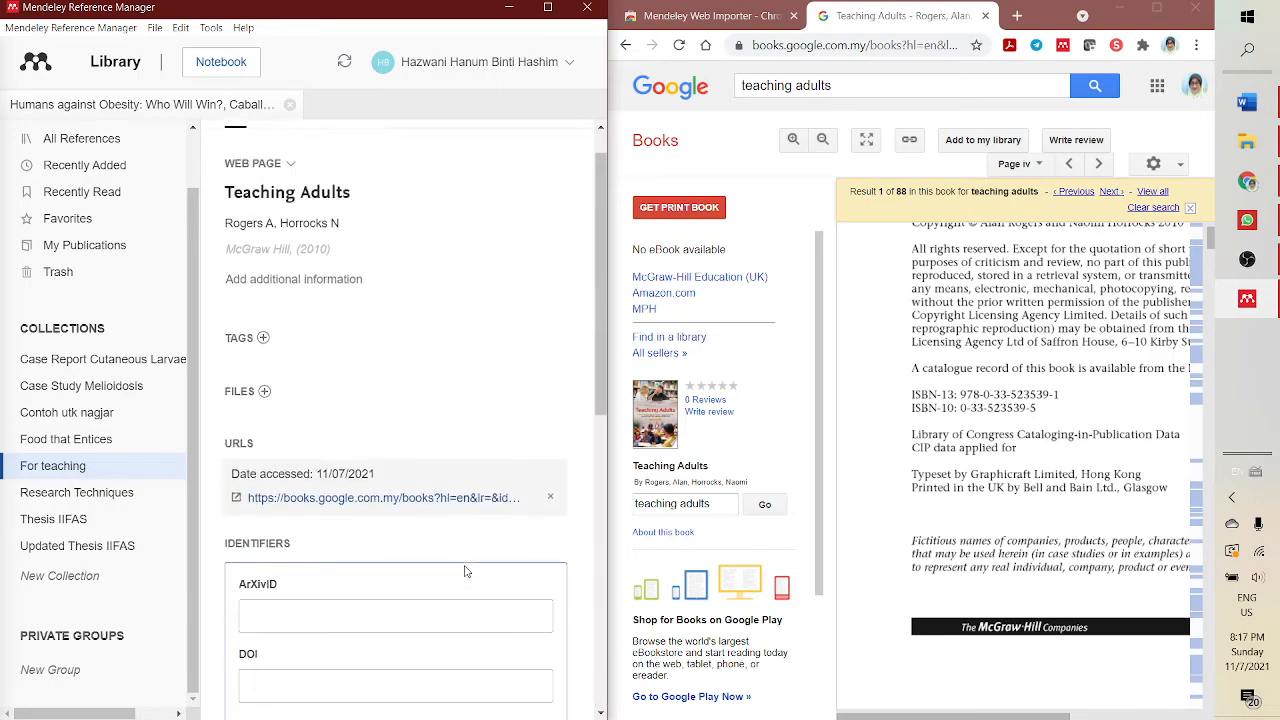
left_click(415, 421)
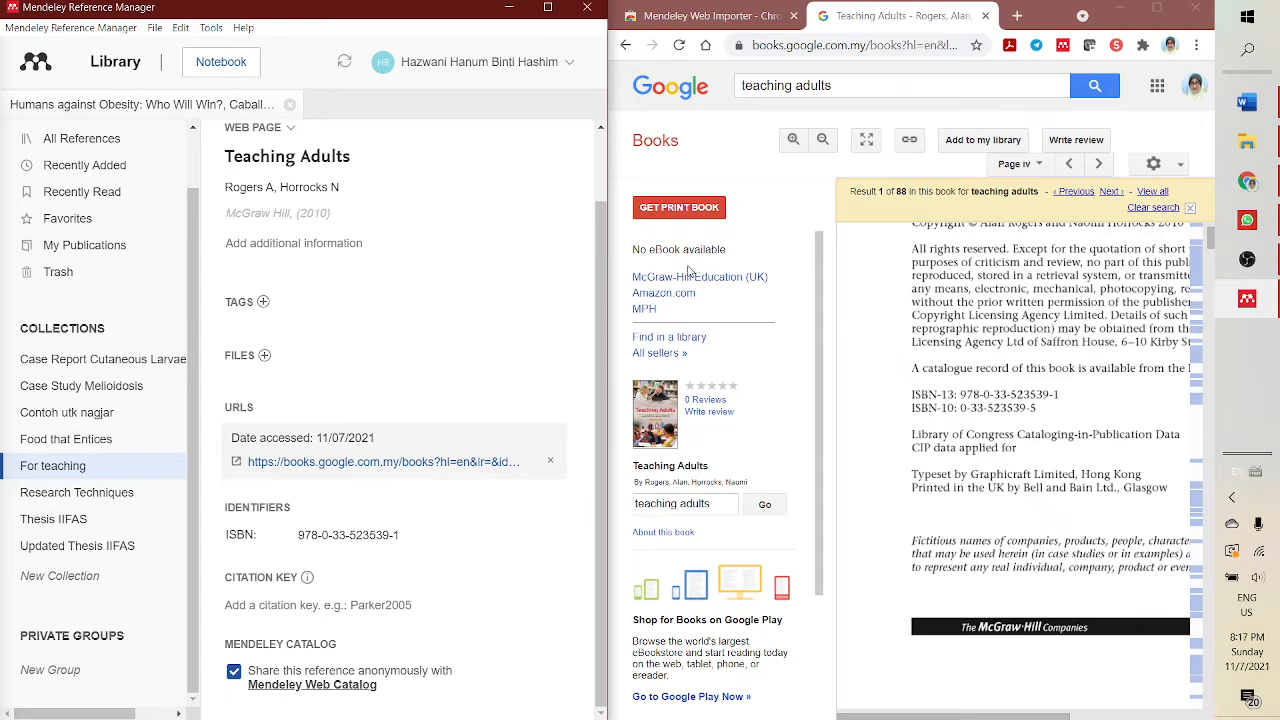
- Change the reference type from Web Page to Book
left_click_drag(597, 346, 596, 324)
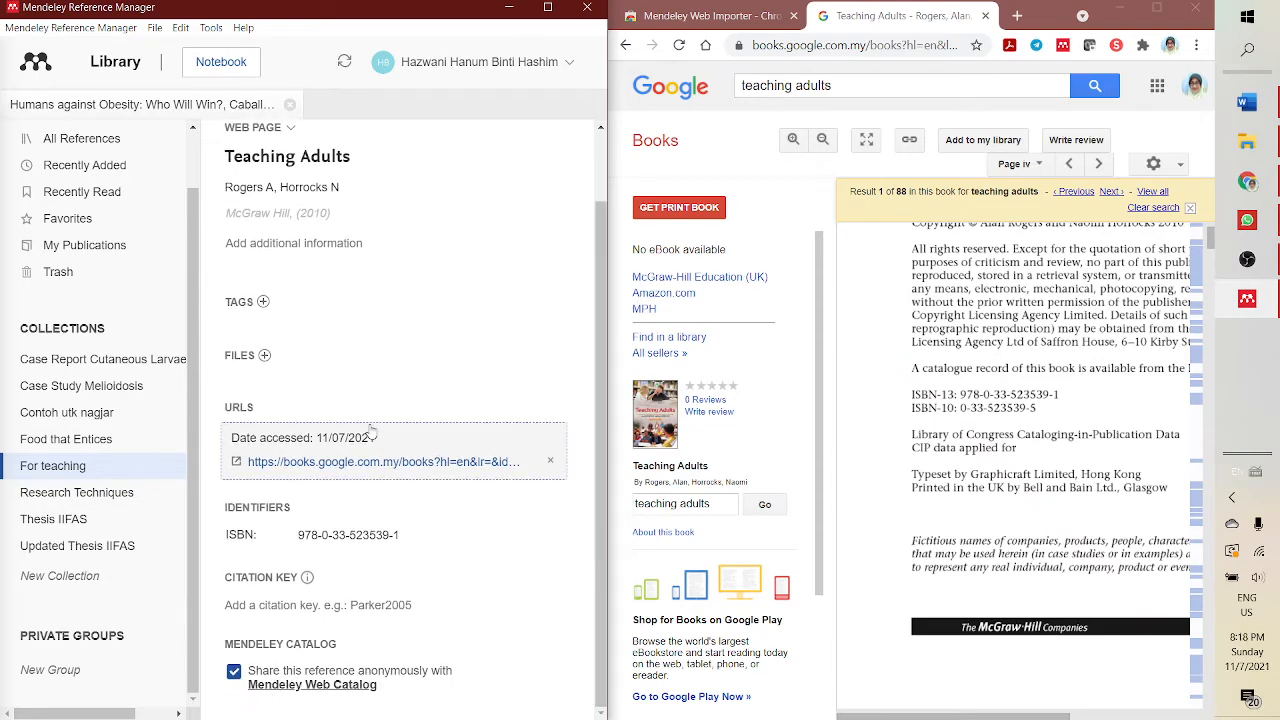
scroll(393, 407, "up", 1)
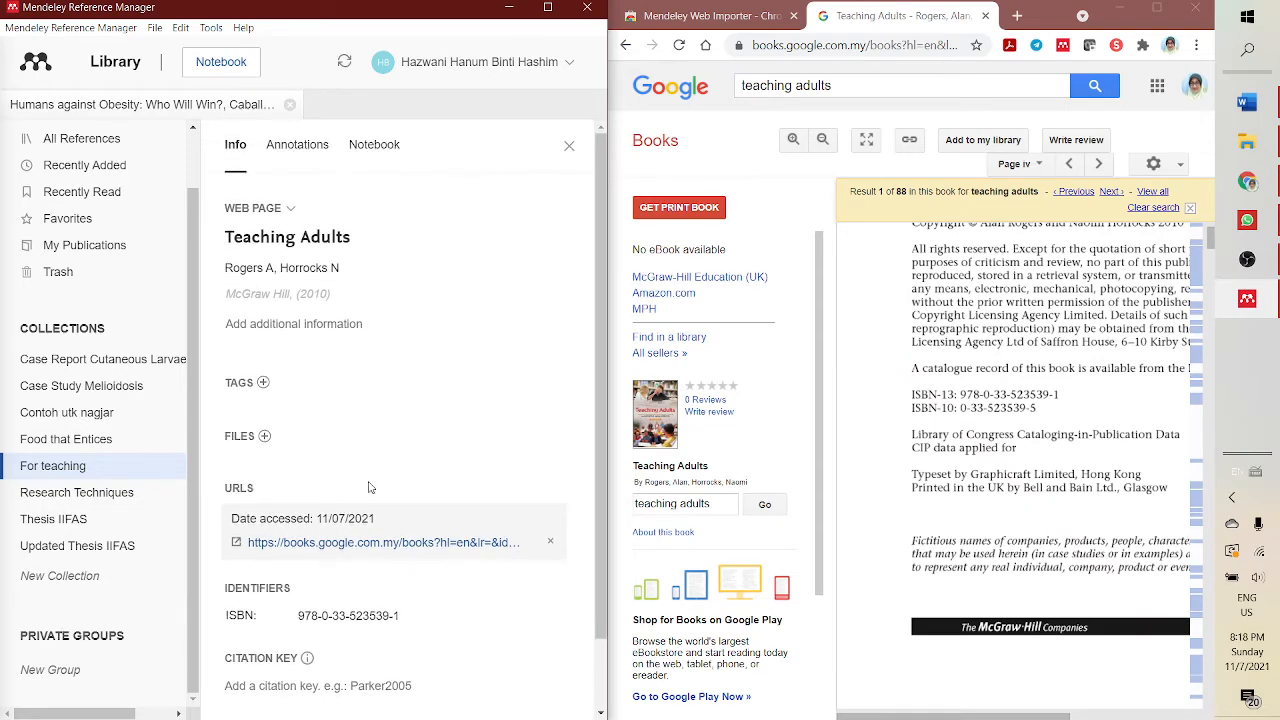
scroll(360, 488, "down", 2)
scroll(420, 455, "up", 2)
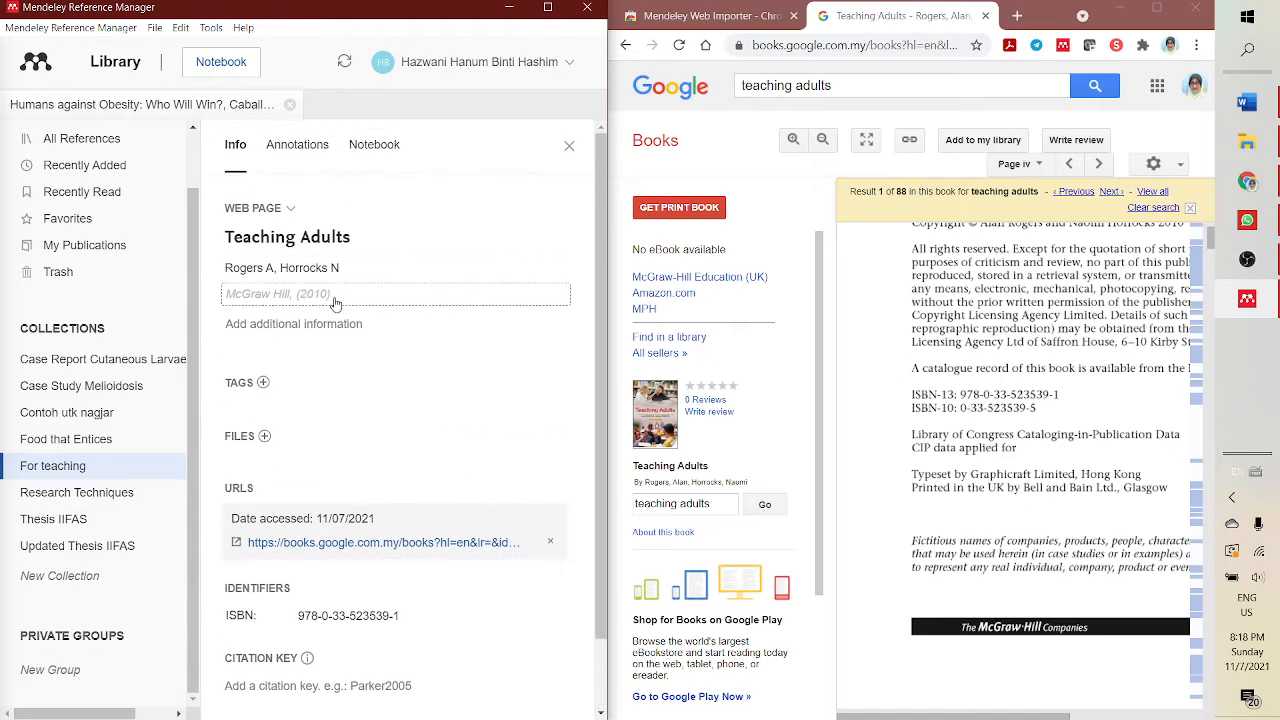
left_click(283, 208)
scroll(290, 425, "up", 5)
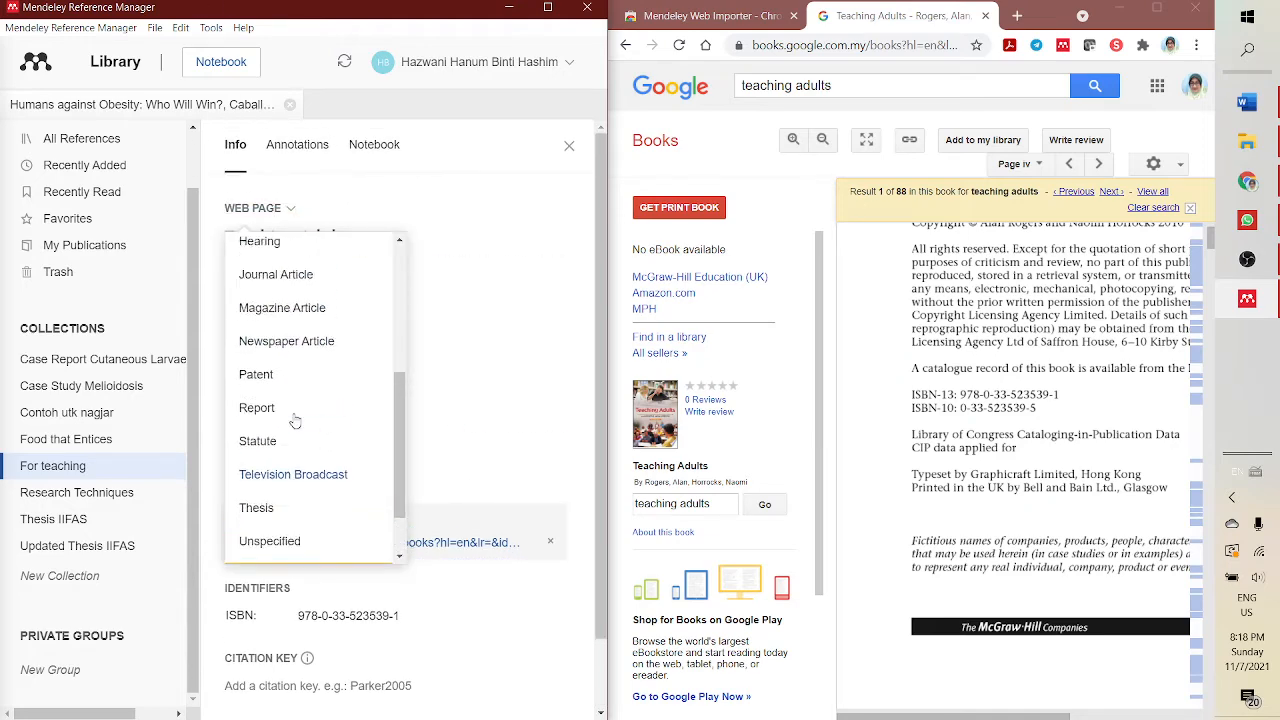
left_click(258, 272)
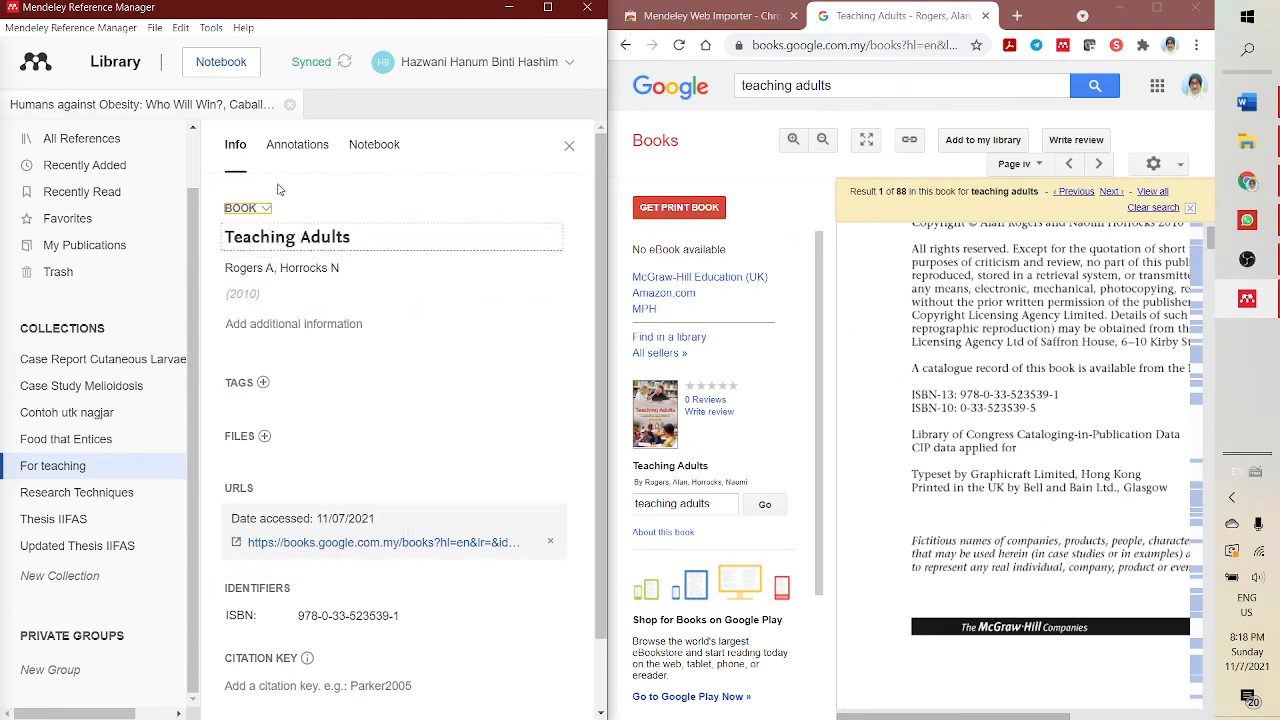
scroll(405, 280, "down", 2)
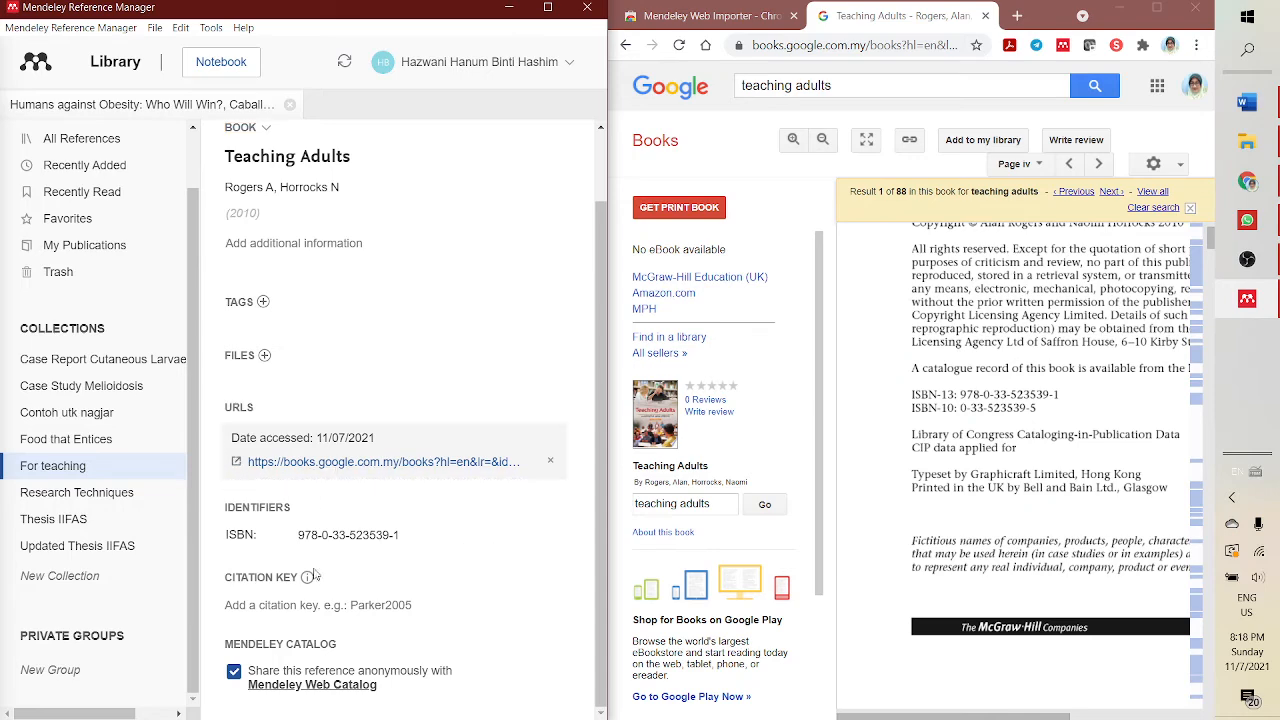
scroll(1031, 535, "down", 5)
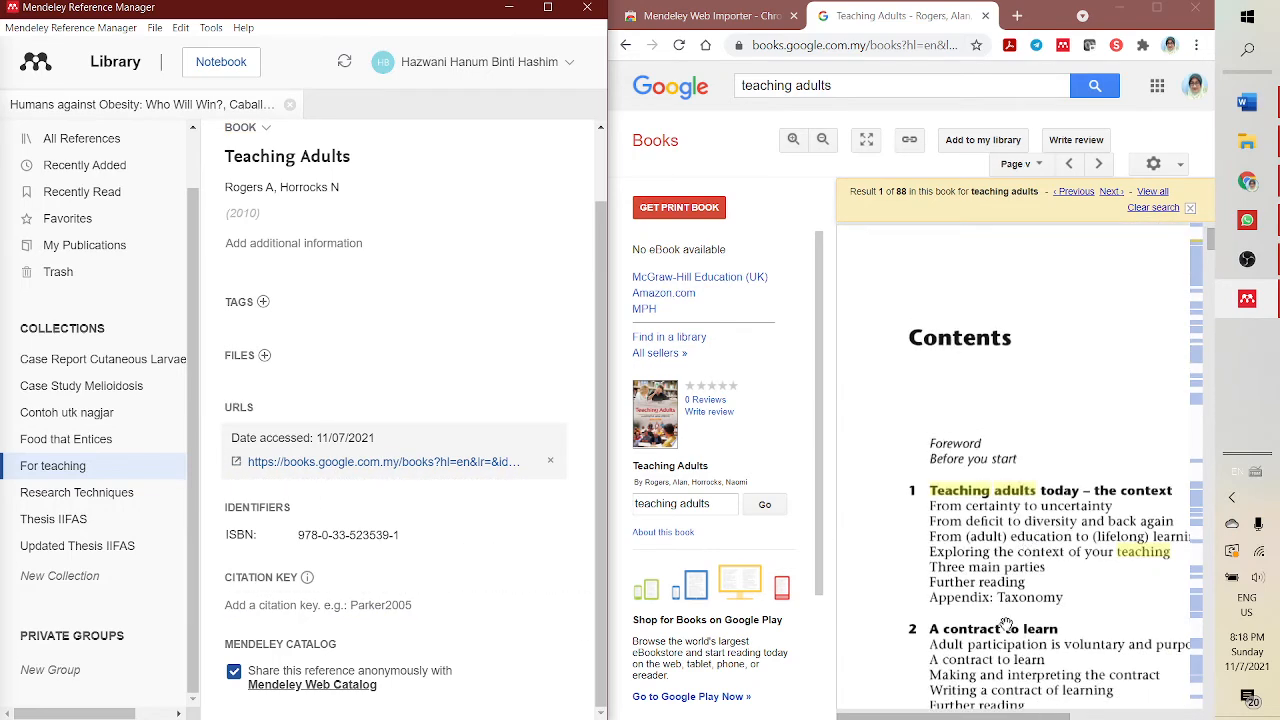
scroll(1006, 624, "down", 4)
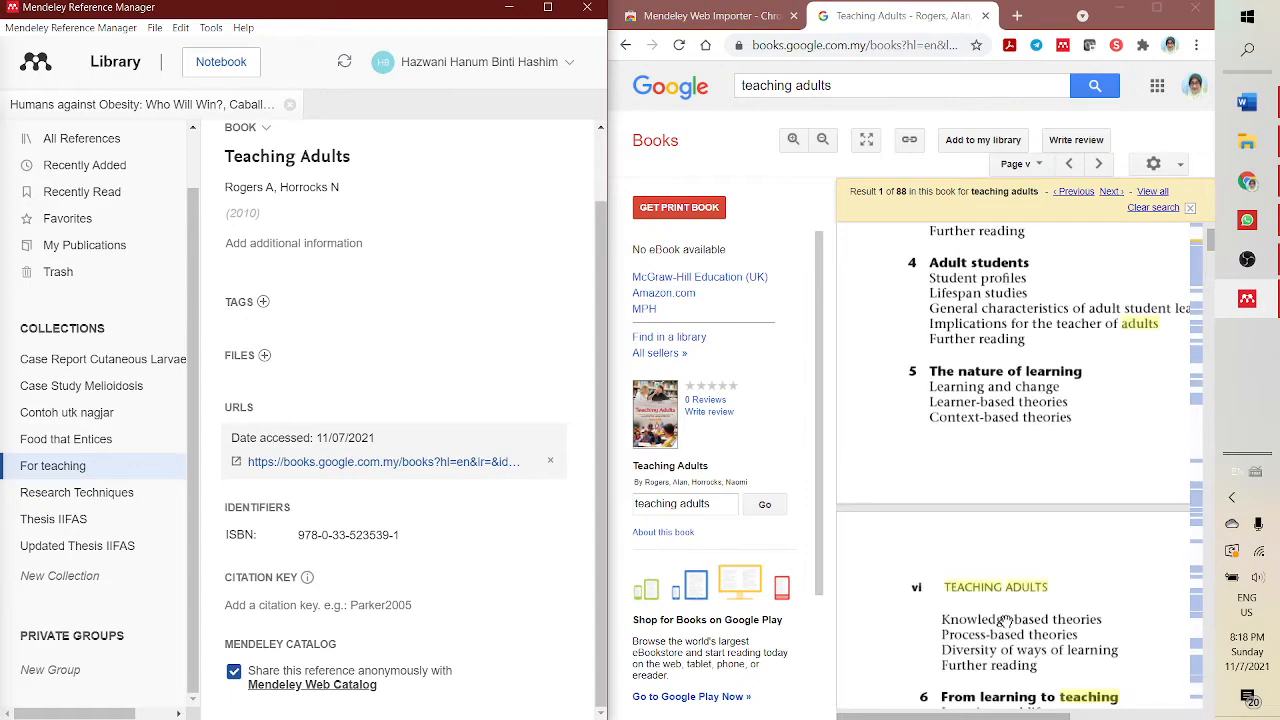
- Switch to the Word document and undo the automatic capitalization of "adalah" at the start of the second line
scroll(1006, 624, "up", 6)
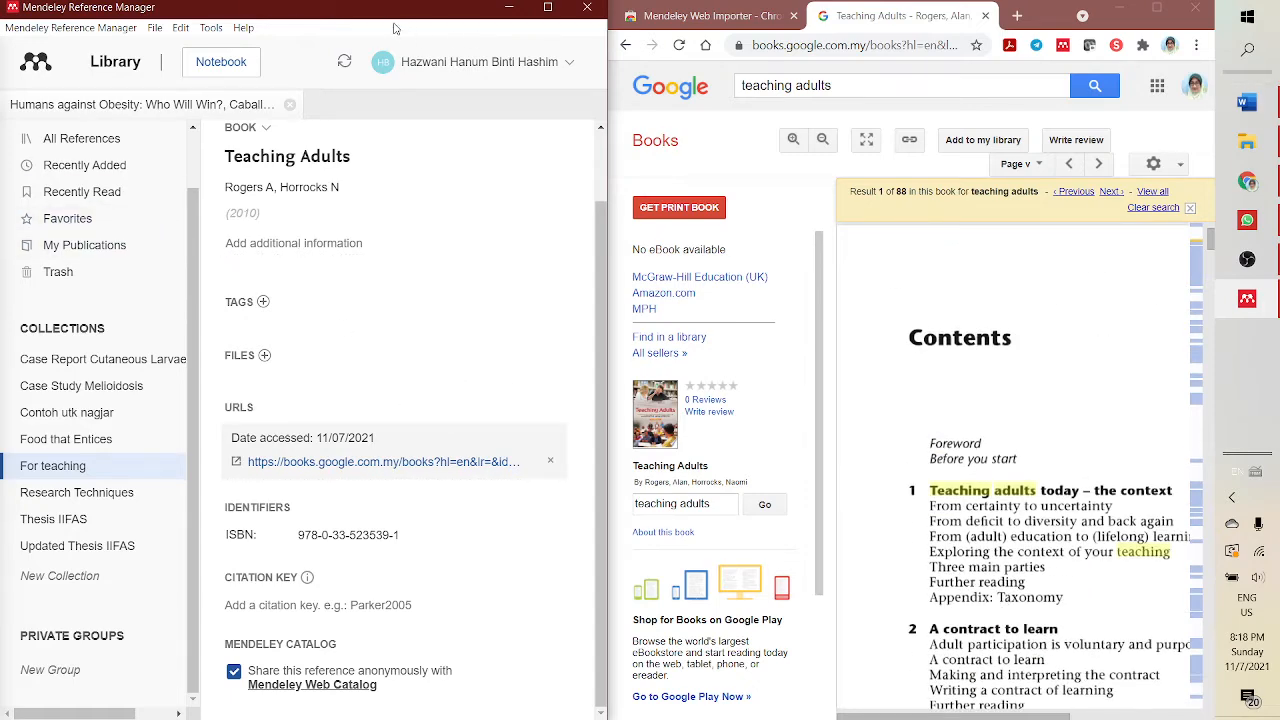
left_click(1245, 103)
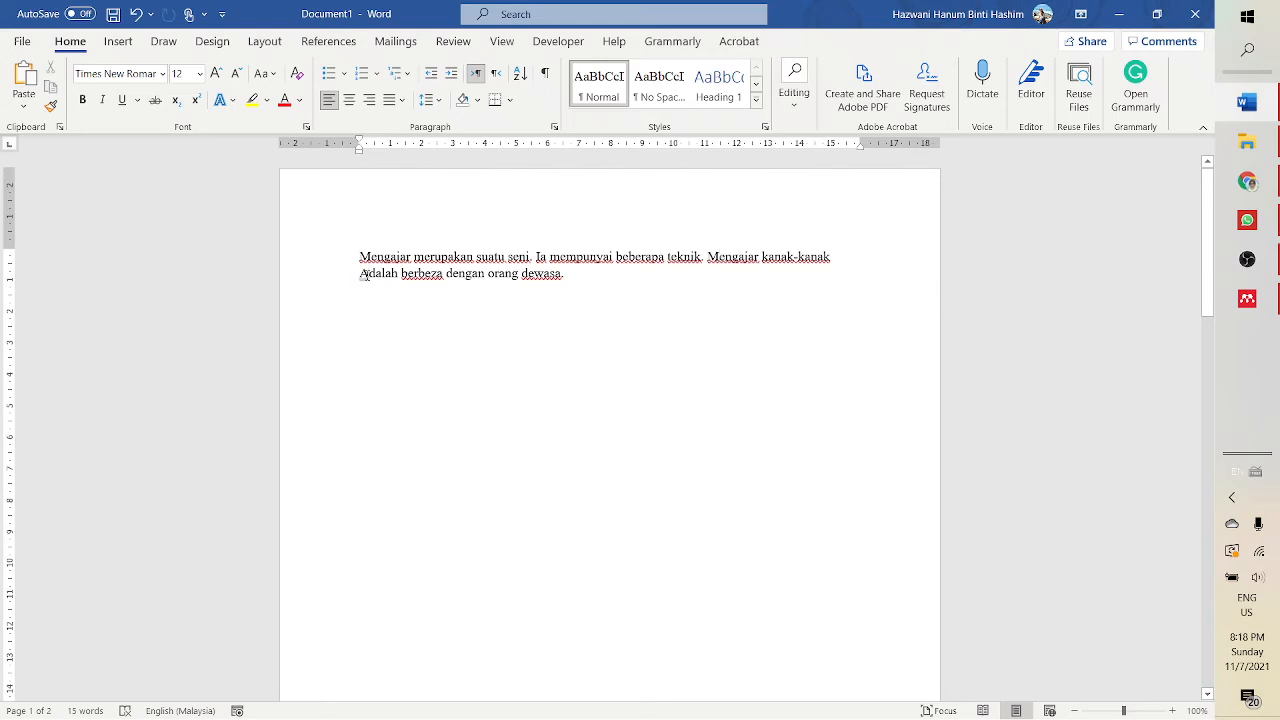
key("ctrl+z")
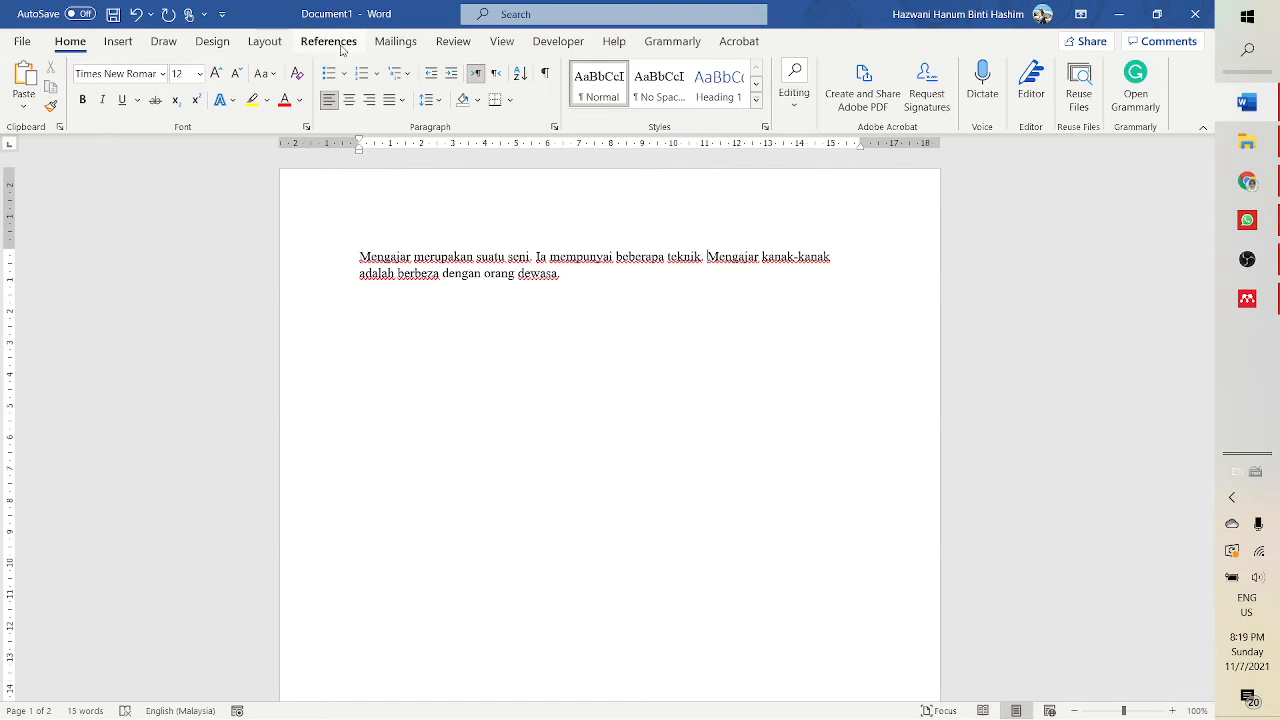
- Search the Office Add-ins store for mendeley and add the Mendeley Cite add-in, accepting its licence terms
left_click(349, 45)
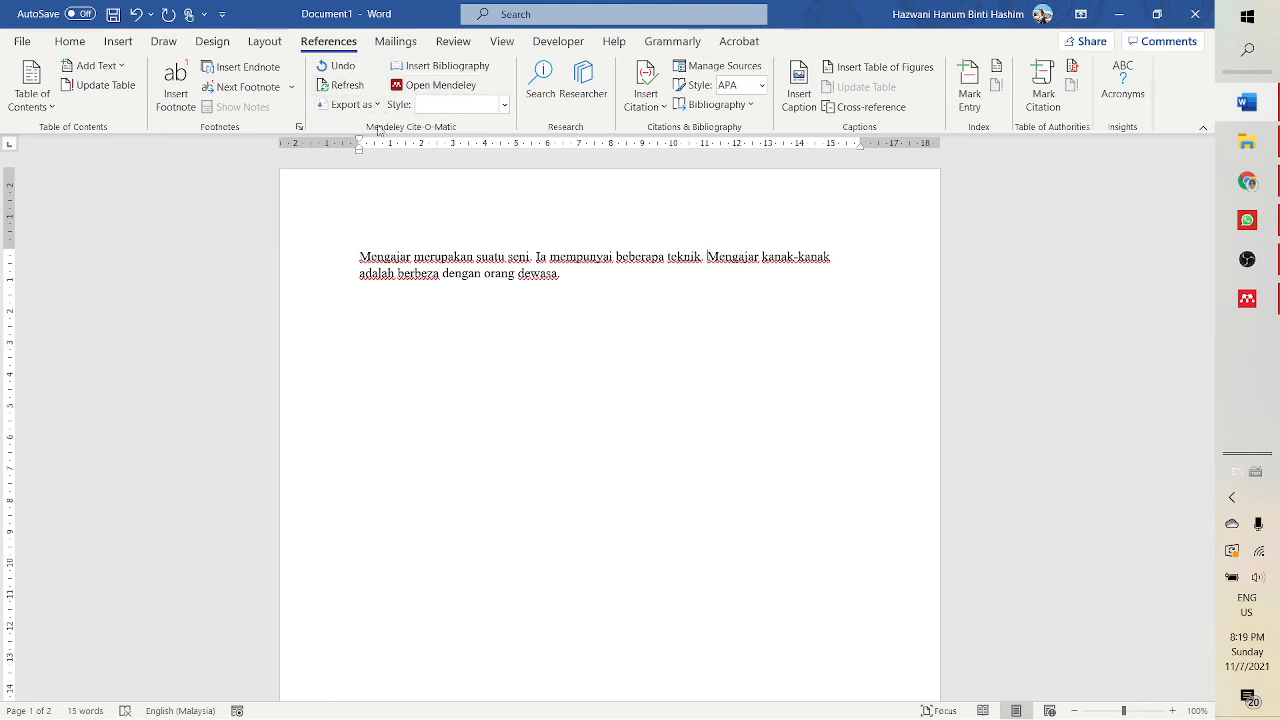
left_click(118, 41)
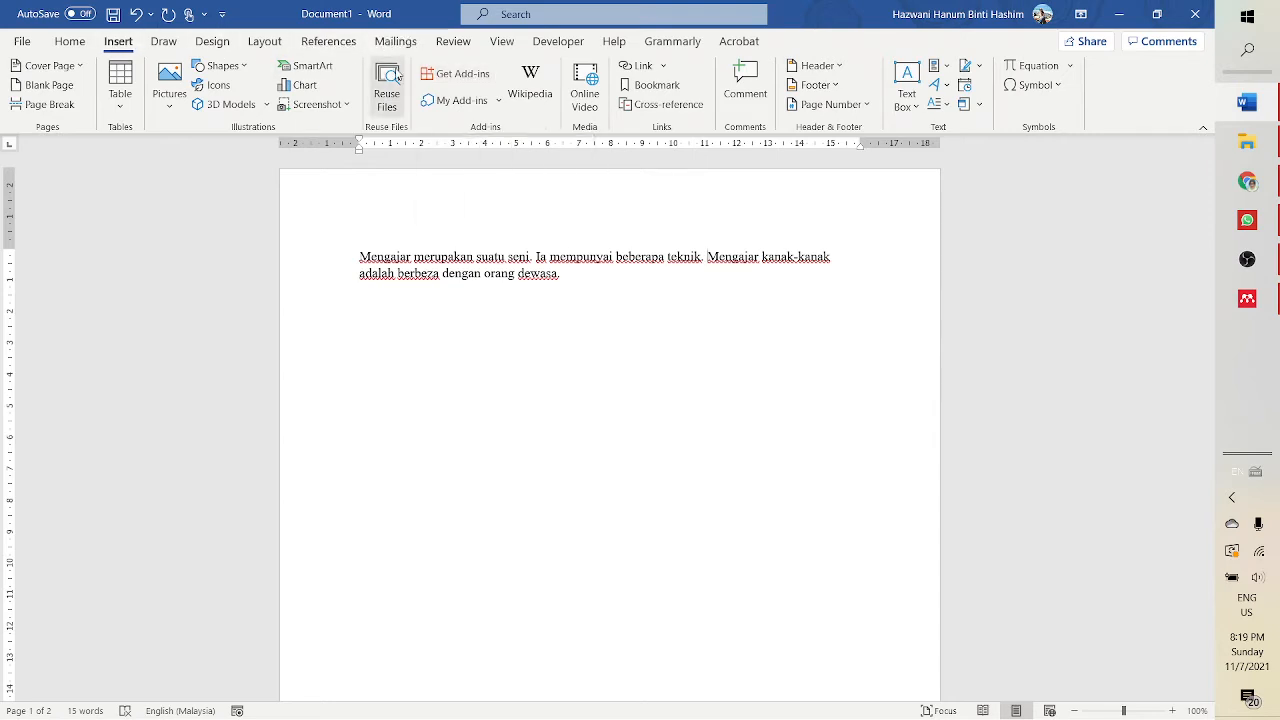
left_click(455, 76)
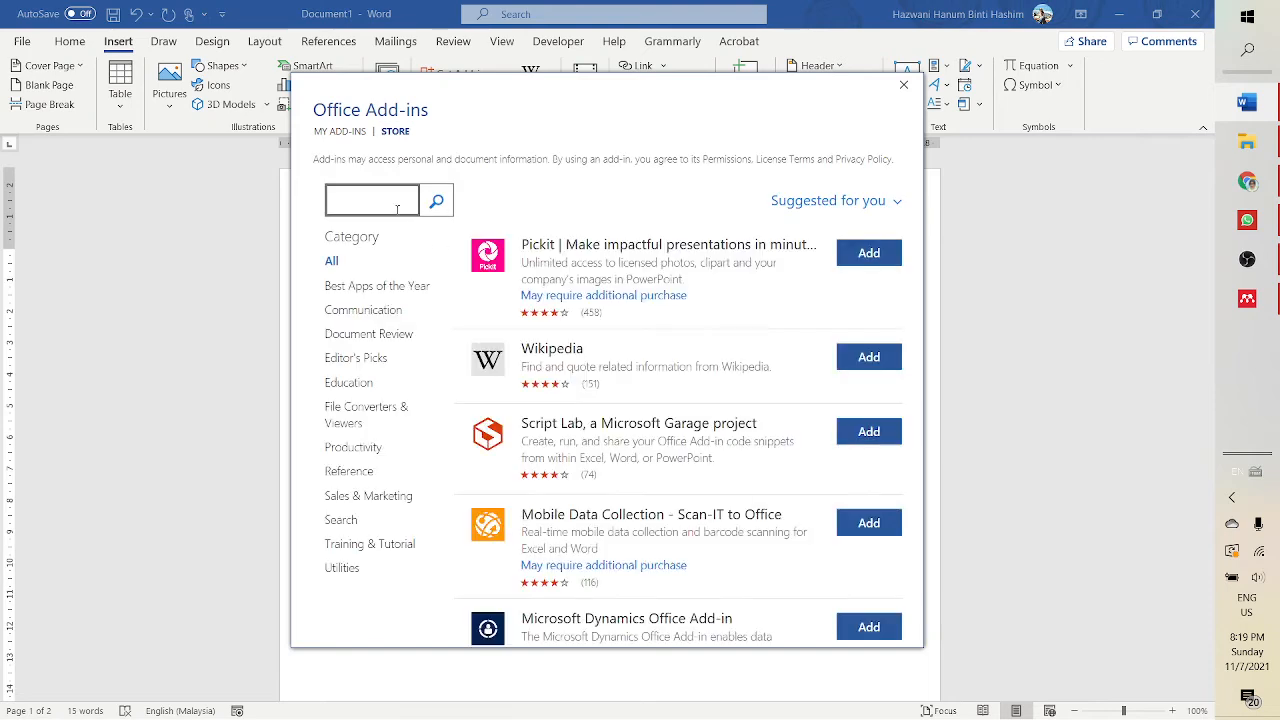
left_click(406, 206)
type("mendeley")
left_click(436, 202)
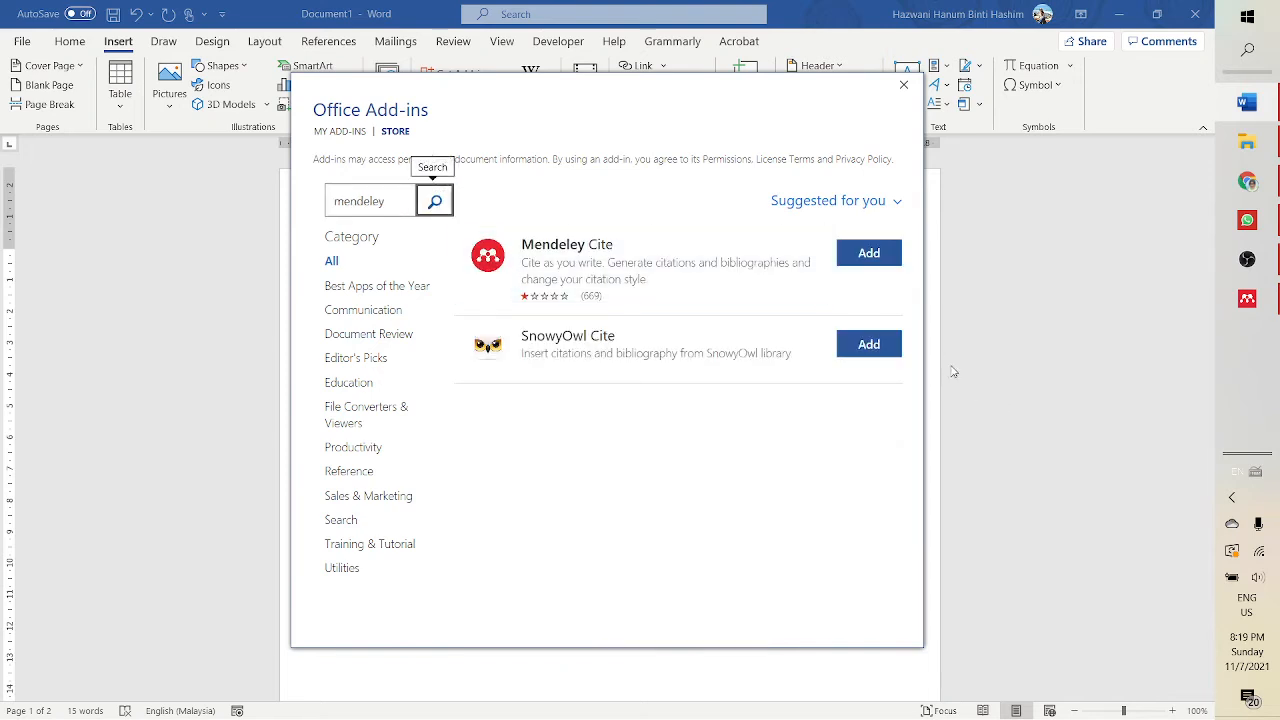
left_click(875, 256)
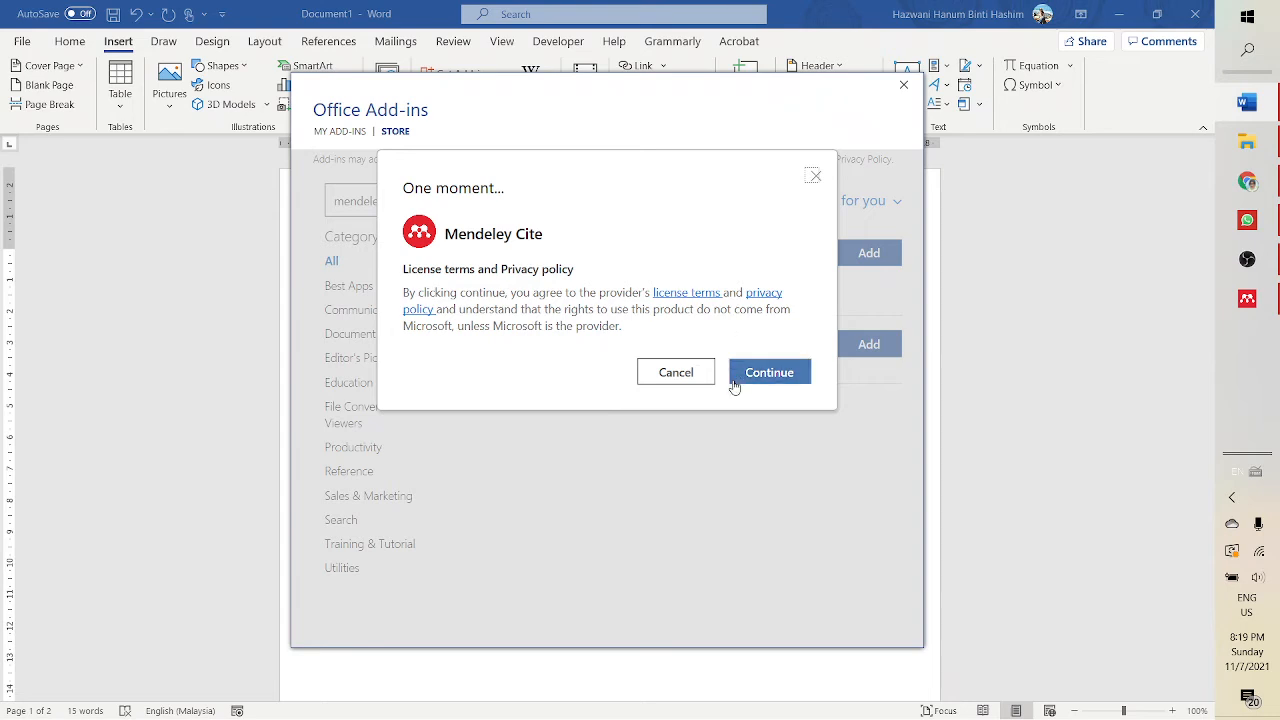
left_click(768, 373)
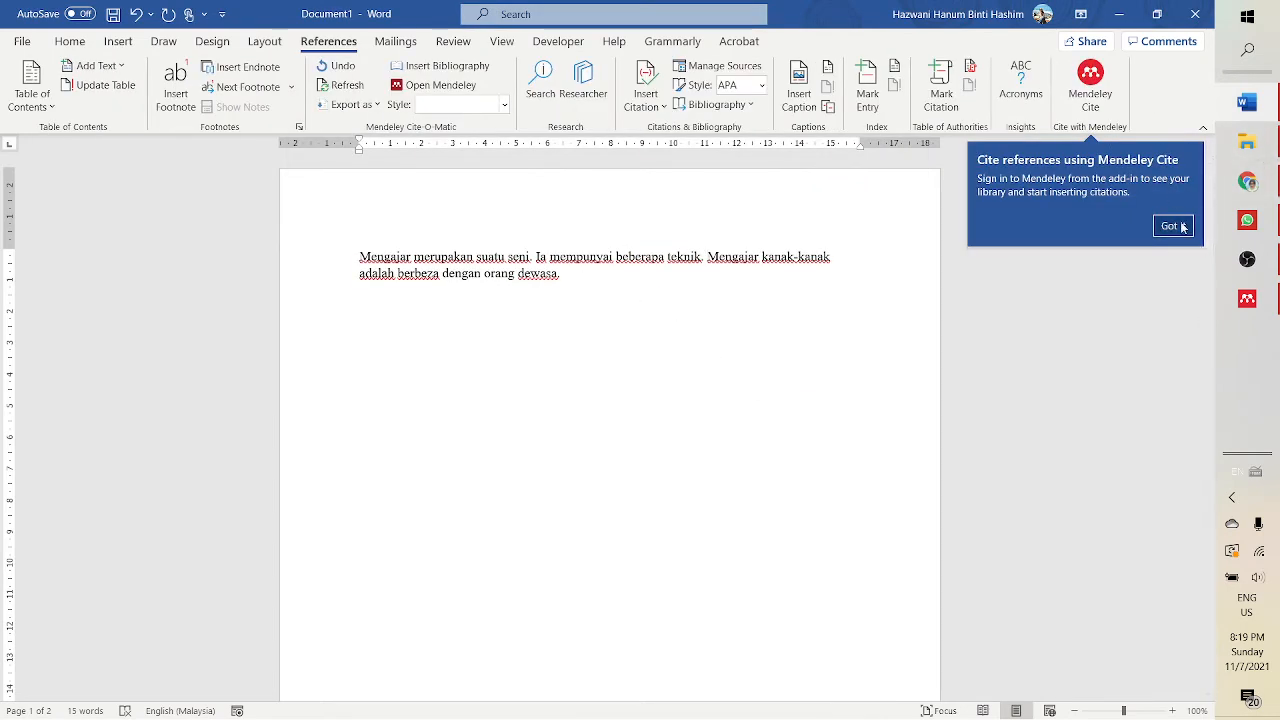
left_click(1181, 224)
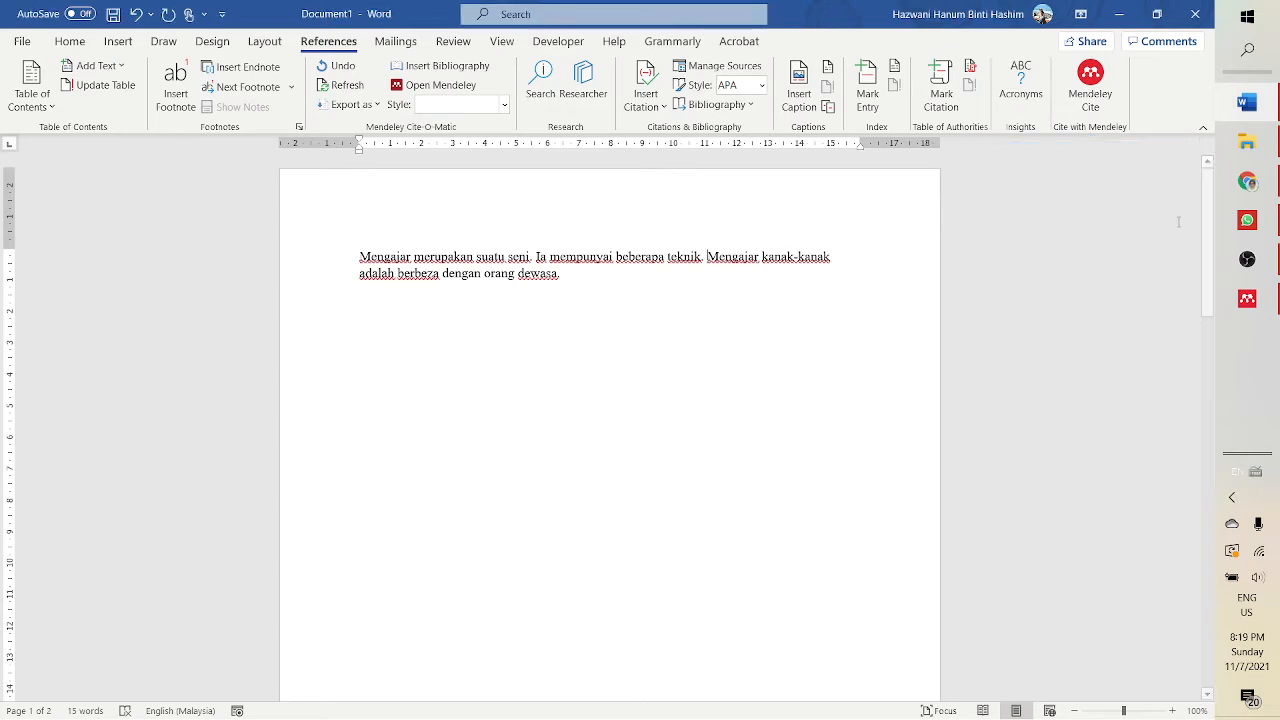
- Open the Mendeley Cite pane and switch its reference list to the For teaching collection
left_click(1087, 104)
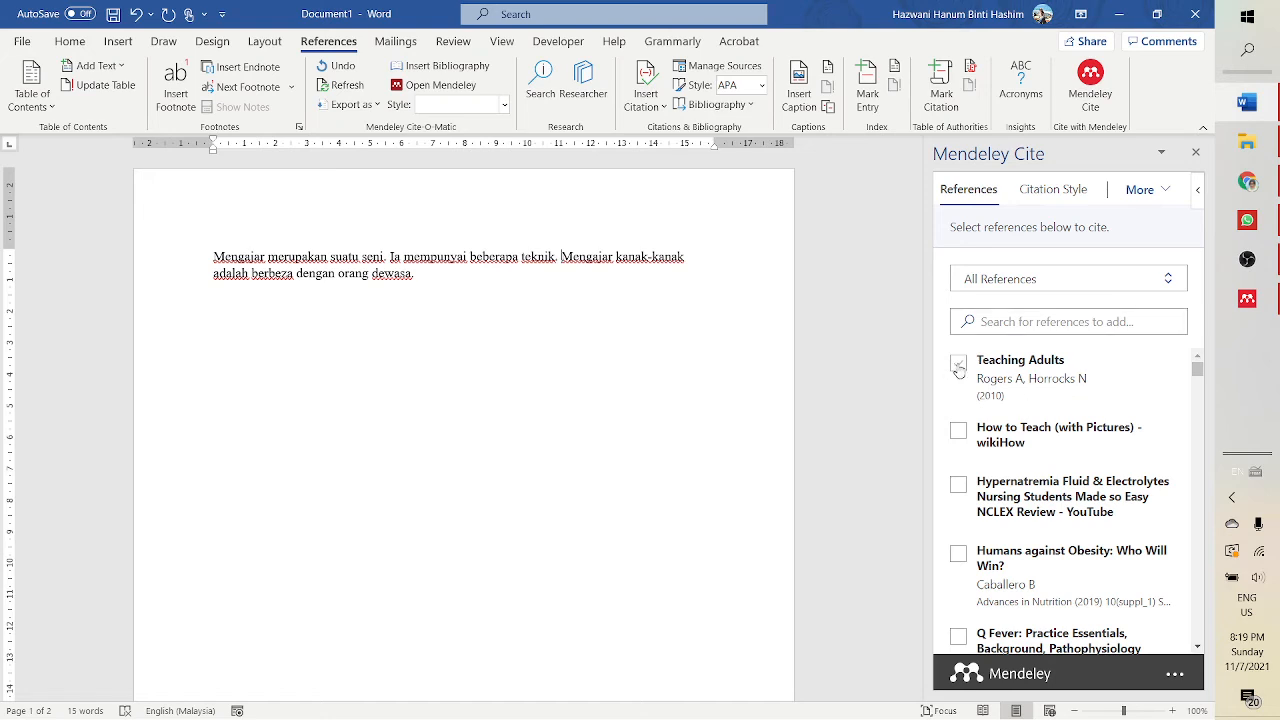
left_click(998, 280)
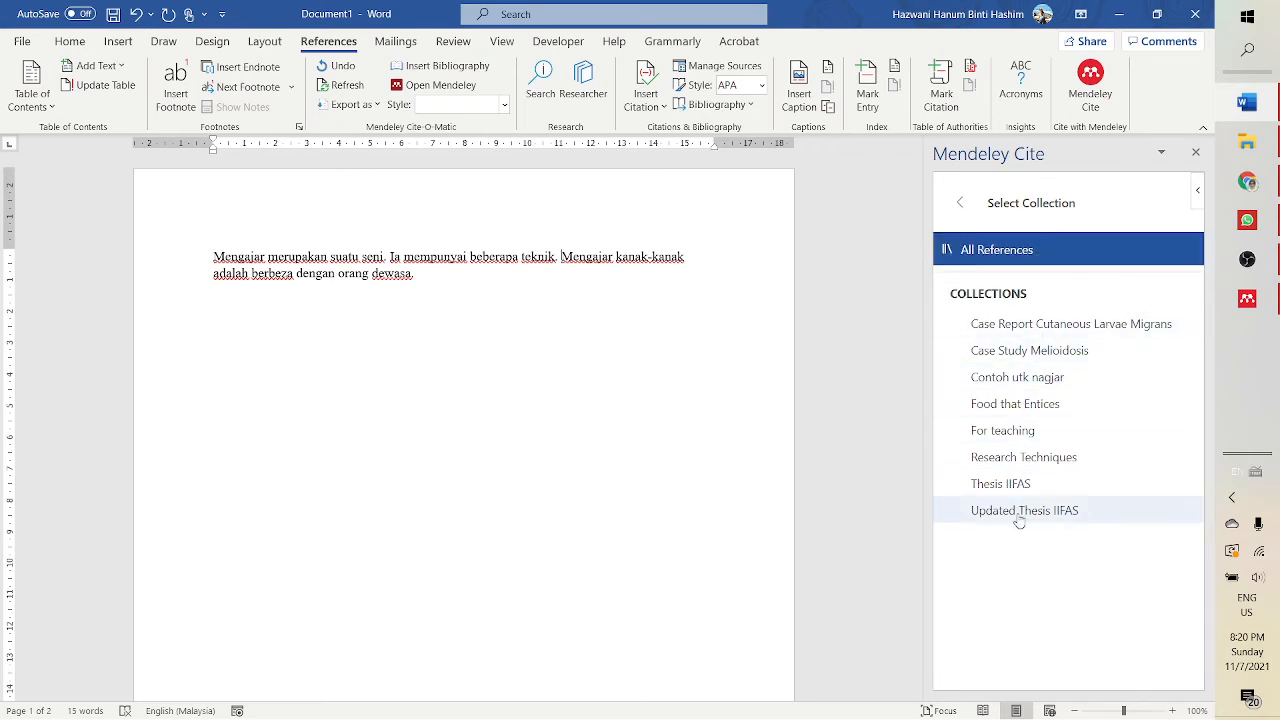
left_click(1004, 434)
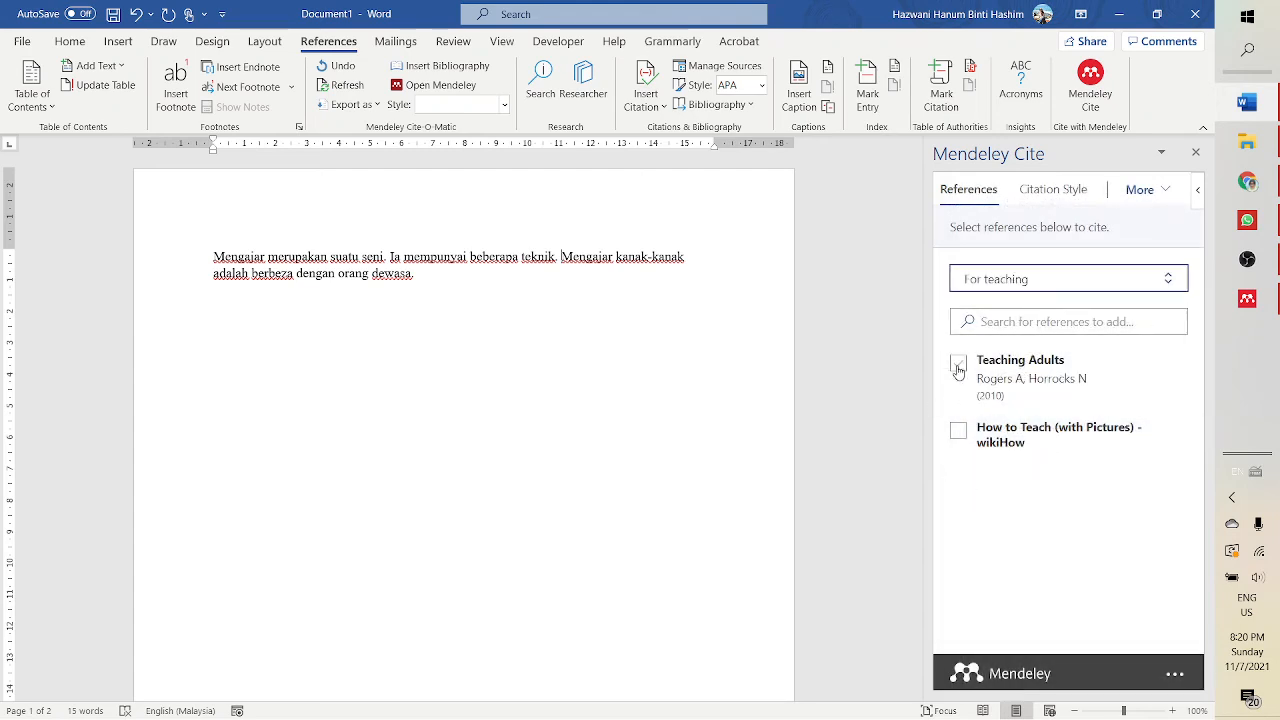
- Insert a citation of How to Teach (with Pictures) - wikiHow after the second sentence
left_click(958, 430)
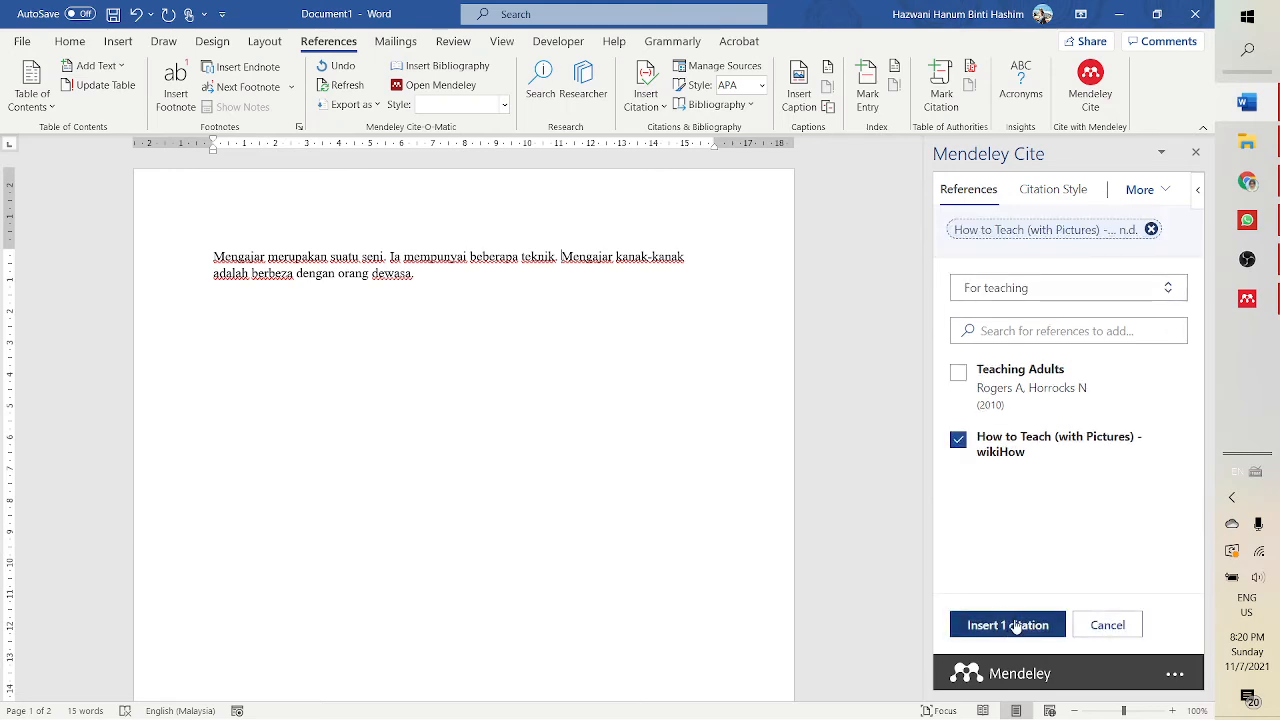
left_click(1049, 191)
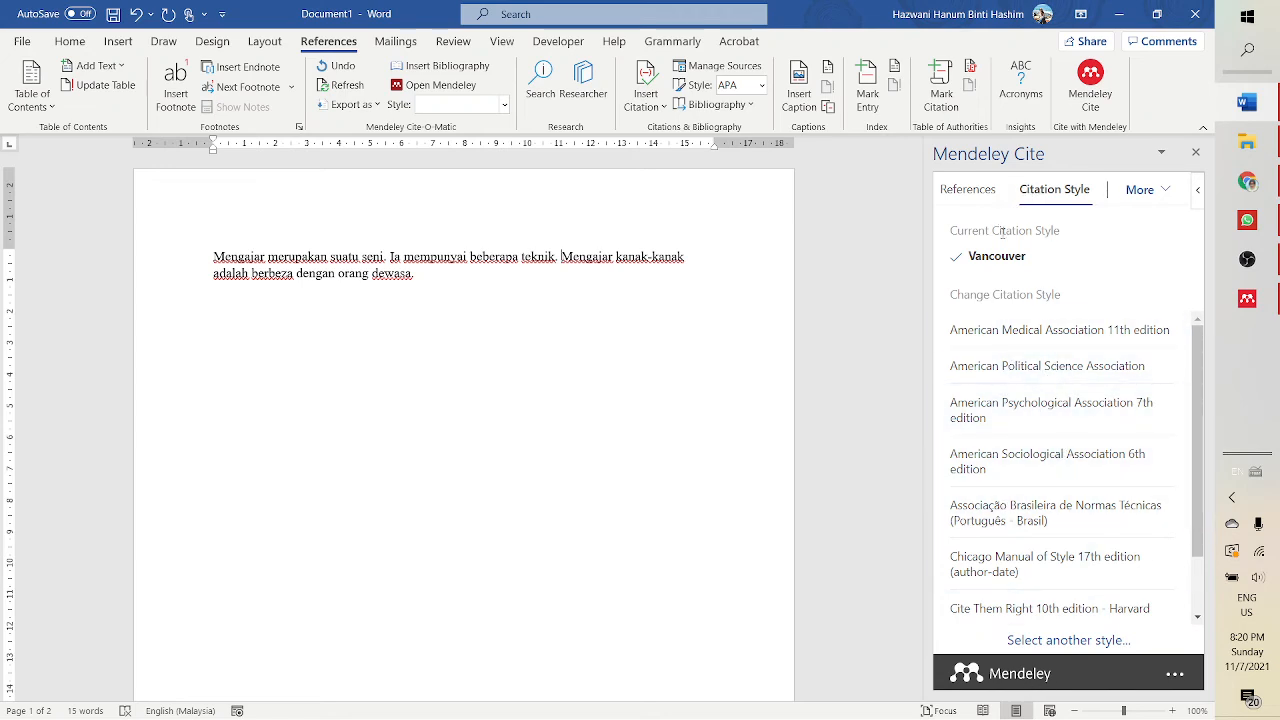
left_click(968, 190)
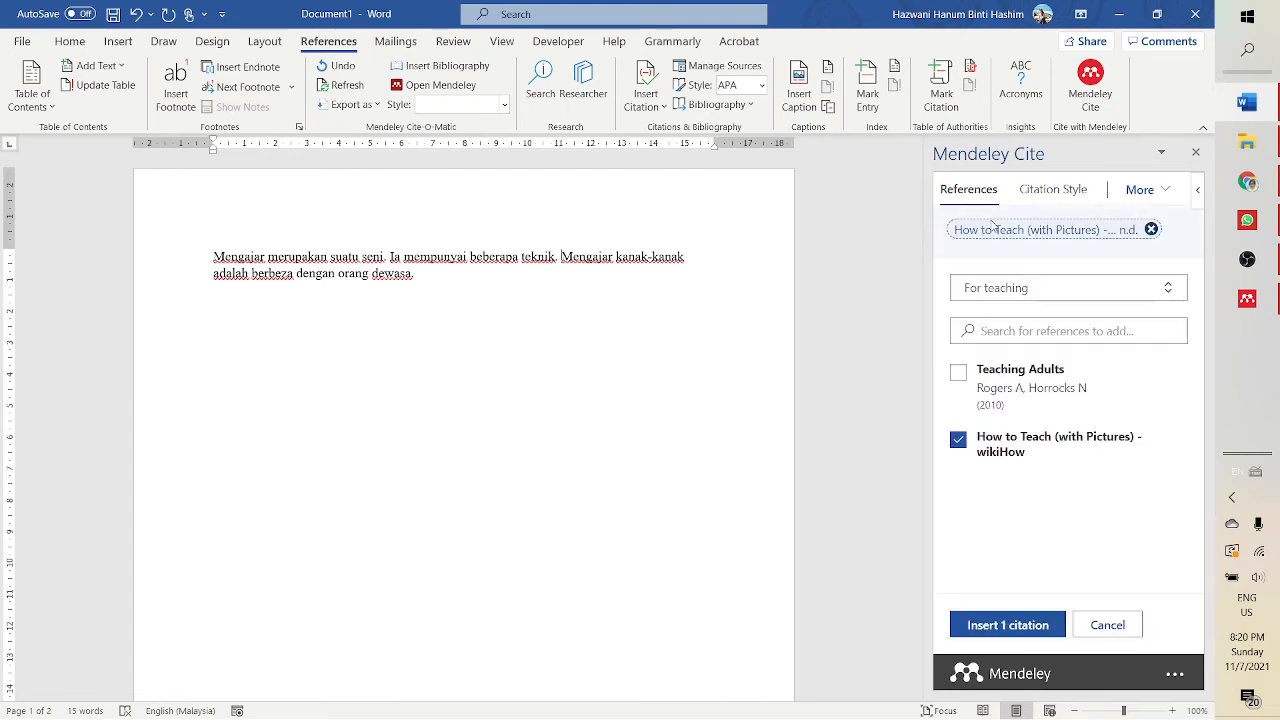
left_click(1009, 628)
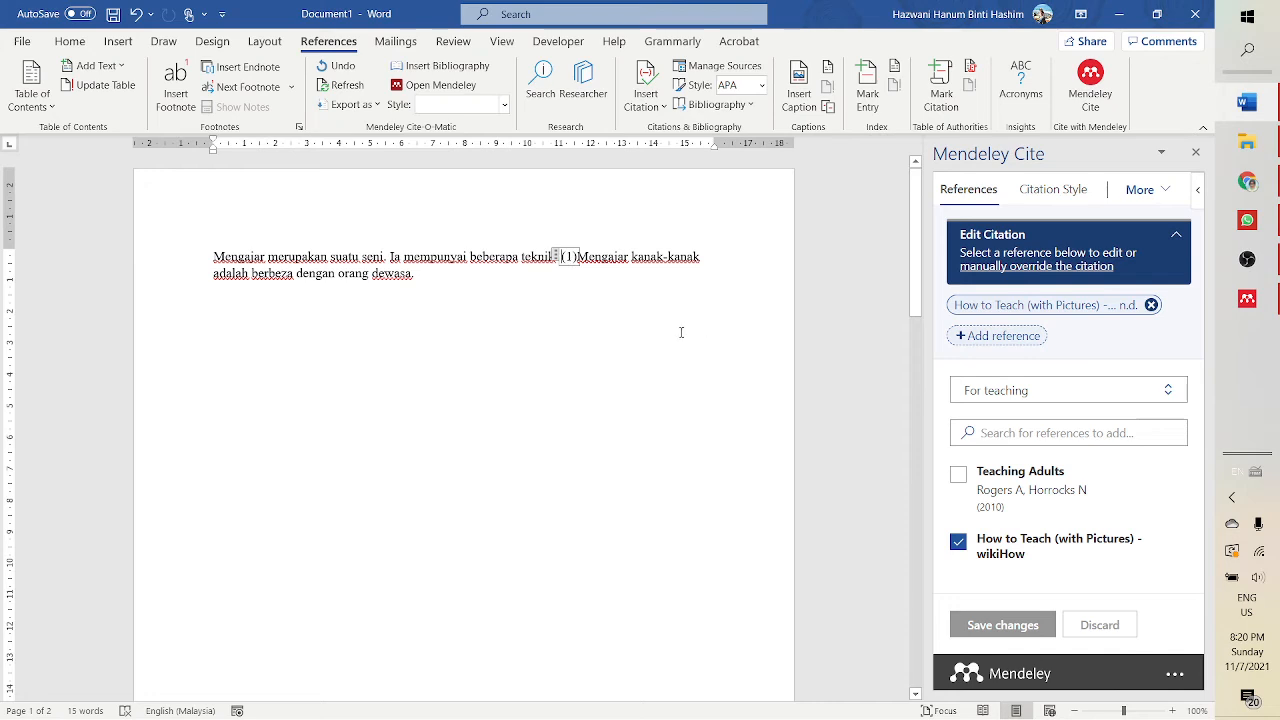
- Place the cursor at the end of the paragraph and insert a citation of Teaching Adults
left_click(419, 274)
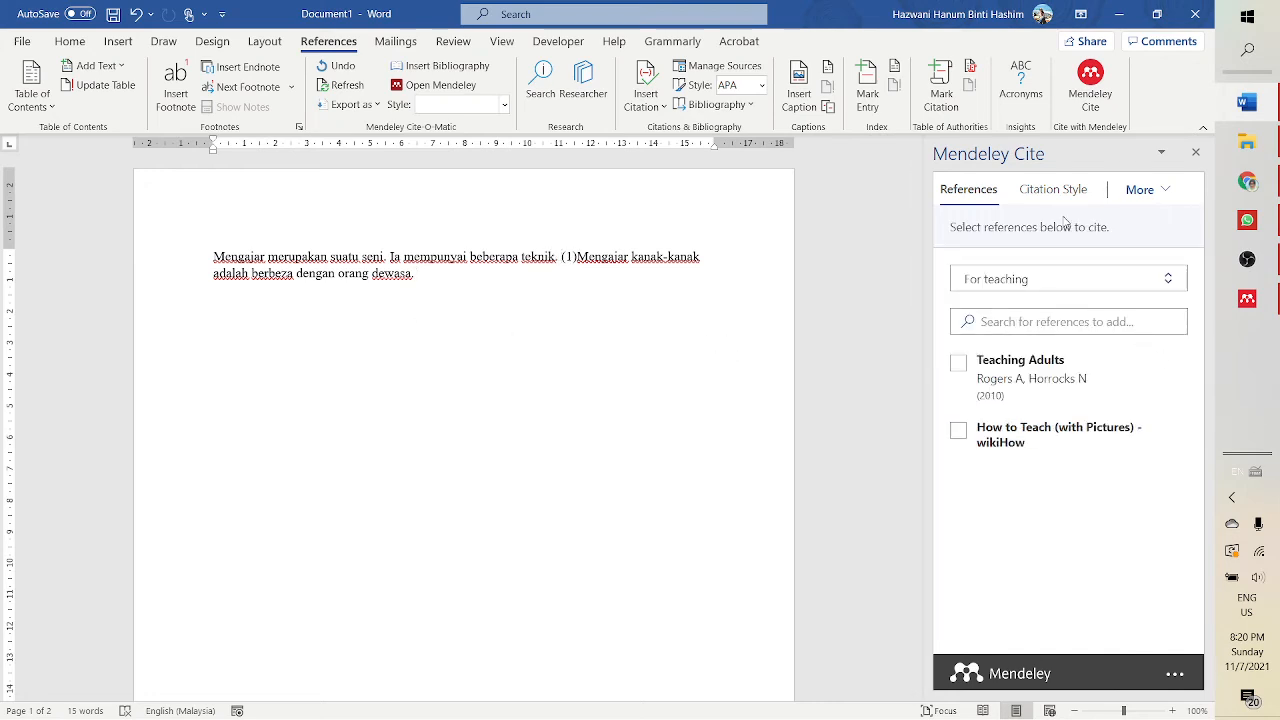
left_click(962, 367)
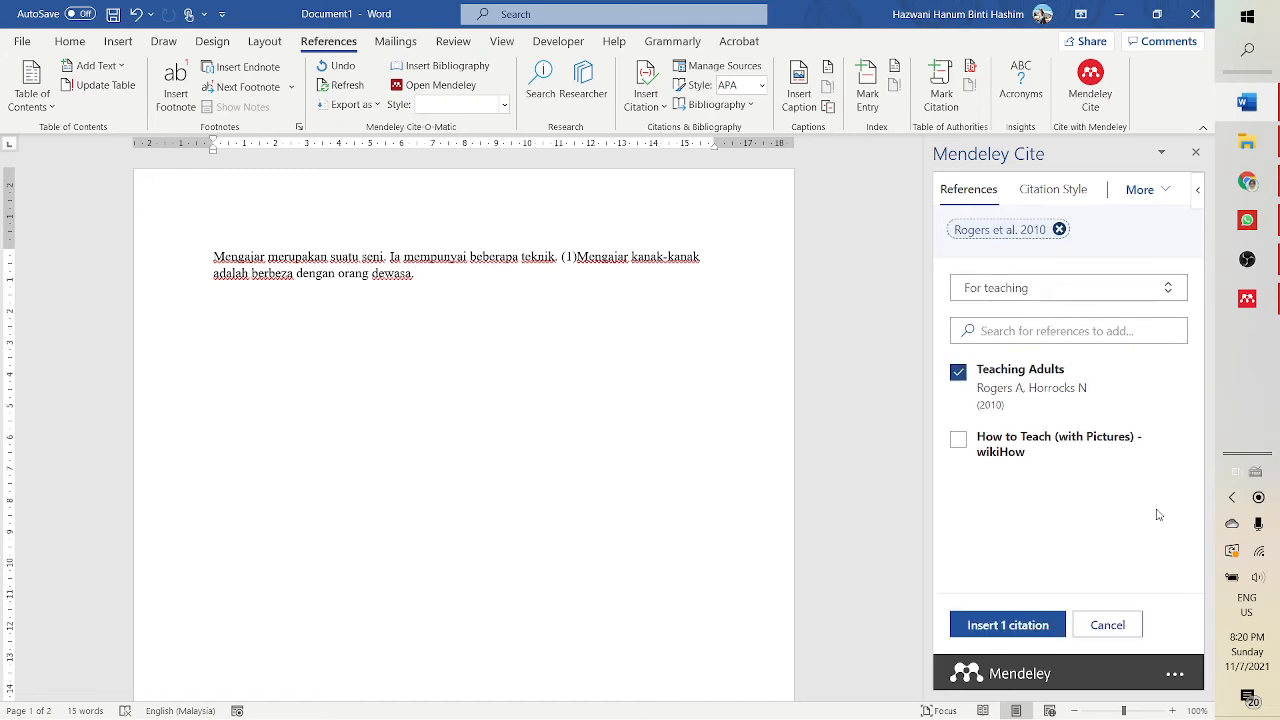
left_click(1002, 626)
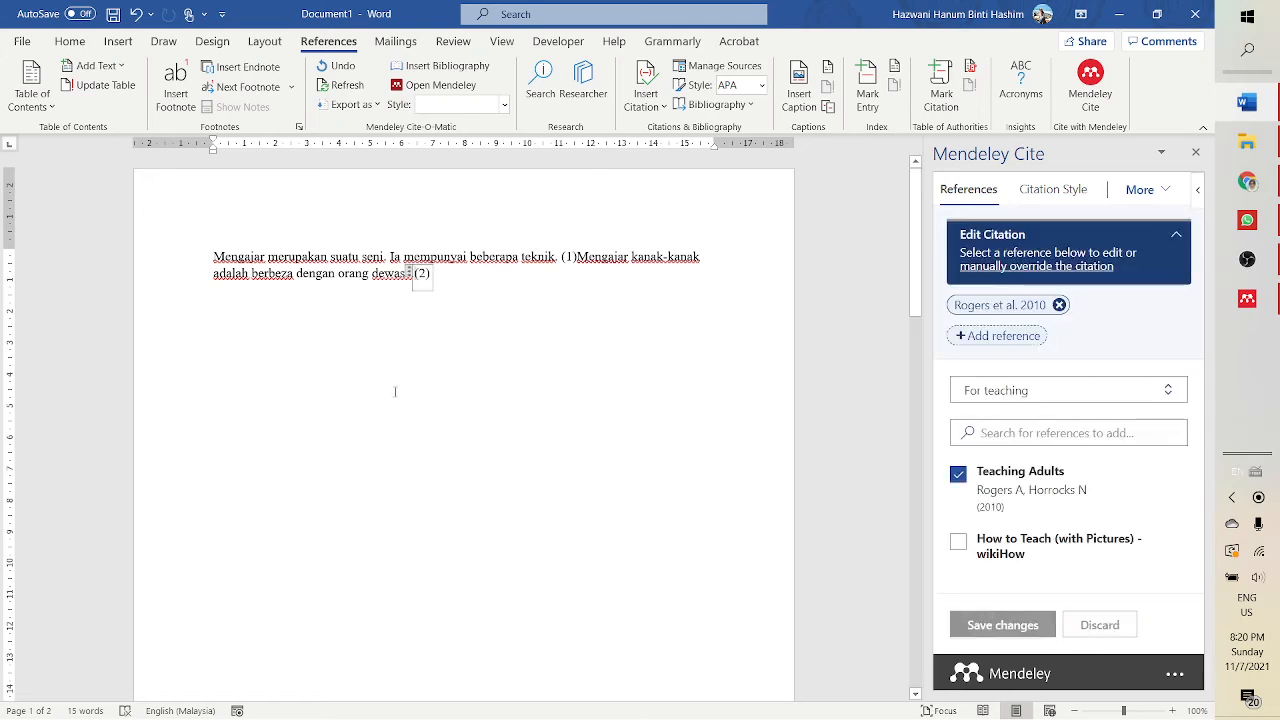
- Type the heading References at the top of the second page
scroll(395, 391, "down", 10)
scroll(492, 464, "up", 5)
scroll(510, 403, "up", 3)
scroll(512, 403, "down", 8)
scroll(517, 403, "up", 2)
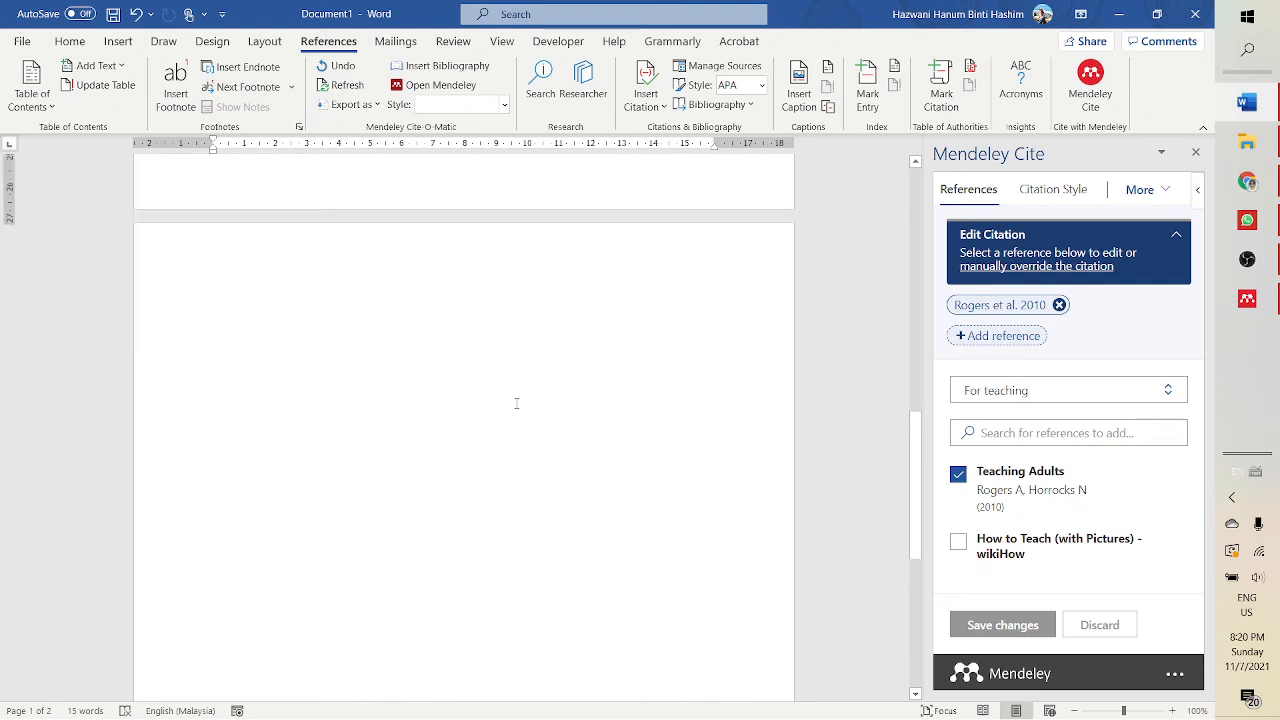
left_click(223, 277)
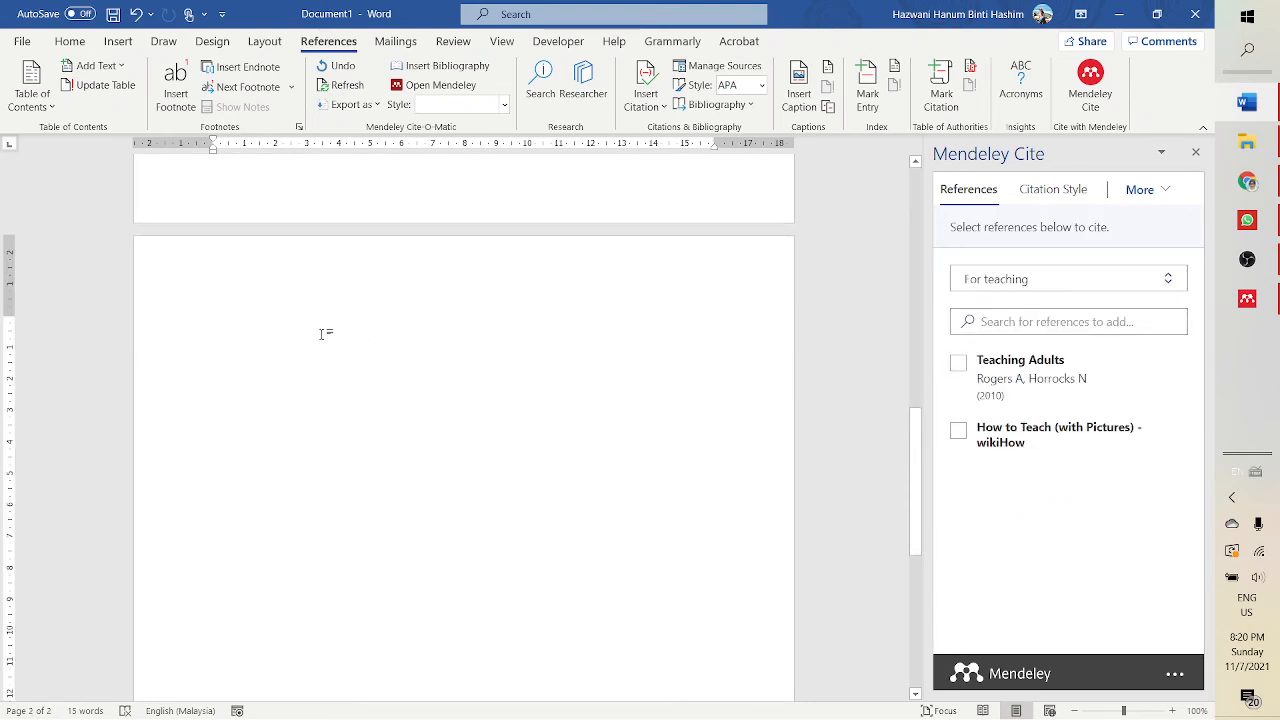
type("References")
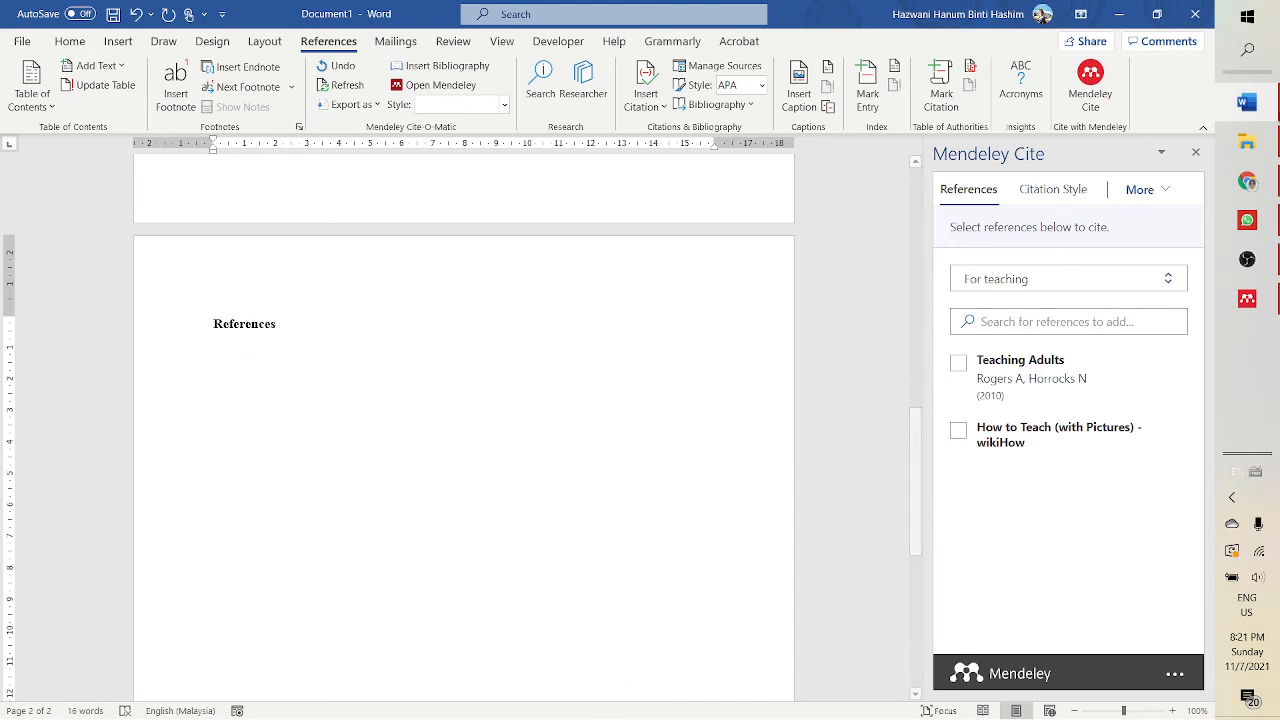
- Insert the Mendeley bibliography beneath the References heading
left_click(1144, 190)
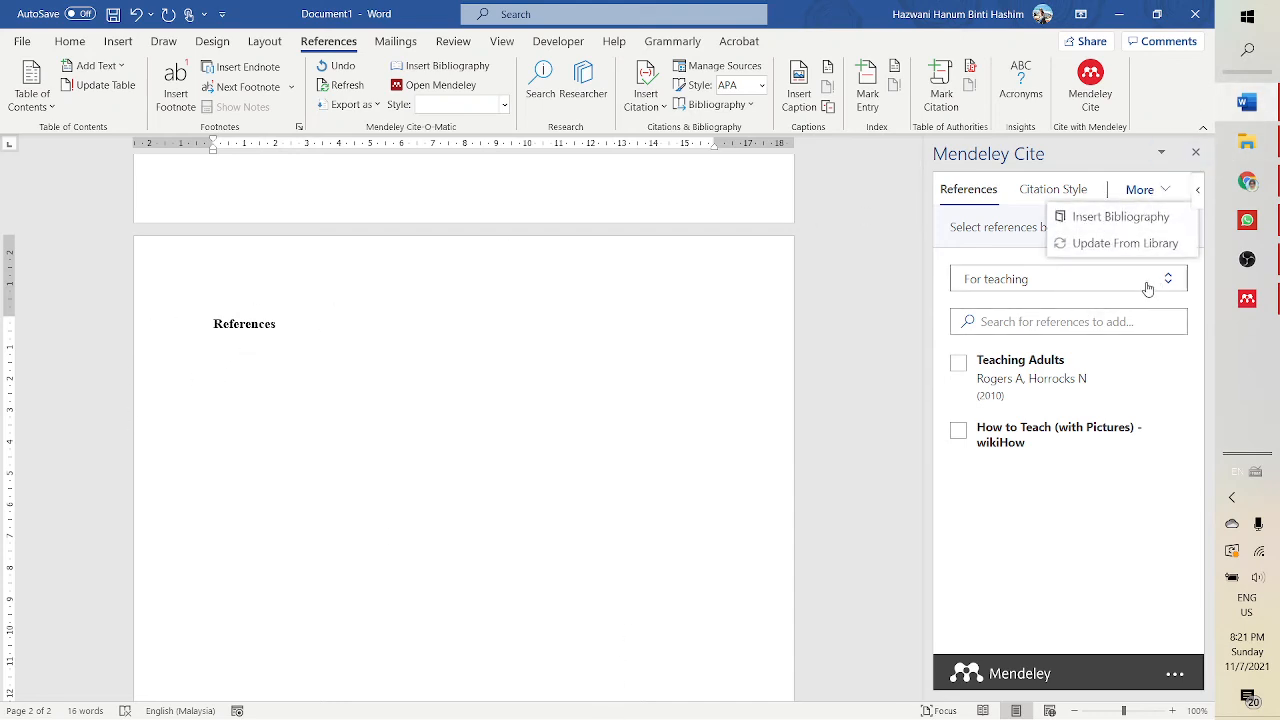
left_click(1120, 217)
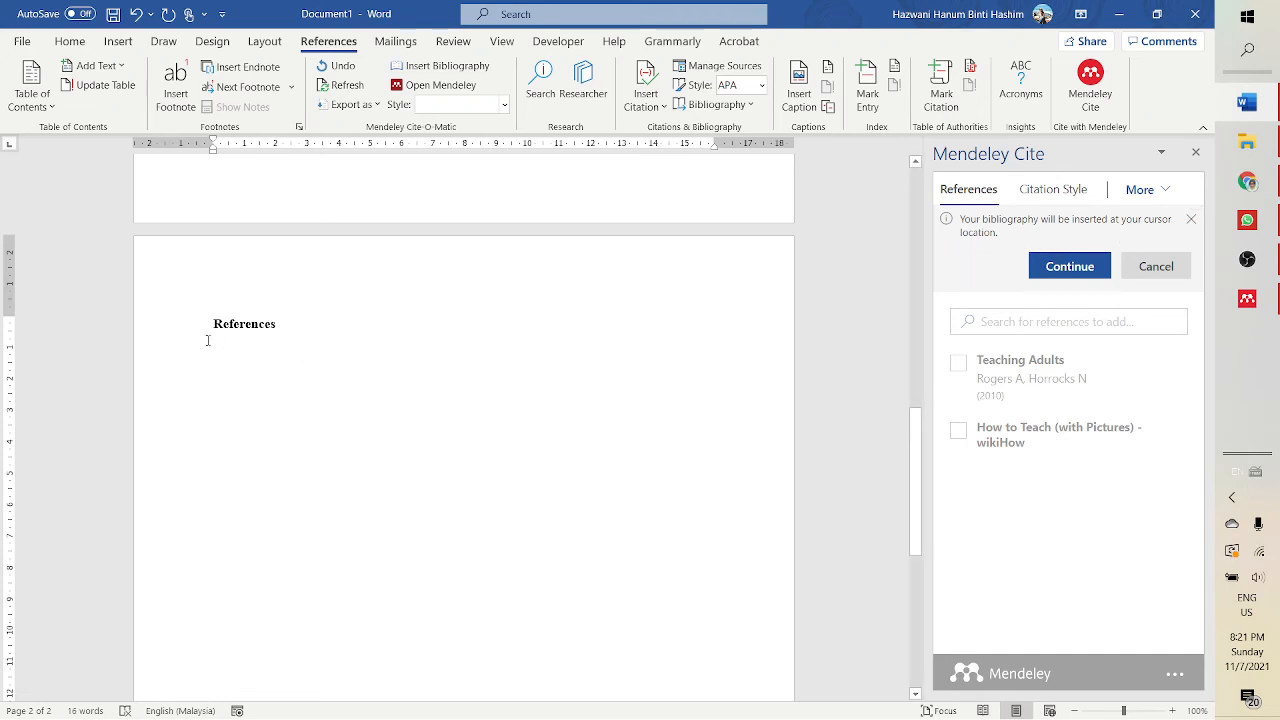
left_click(1069, 266)
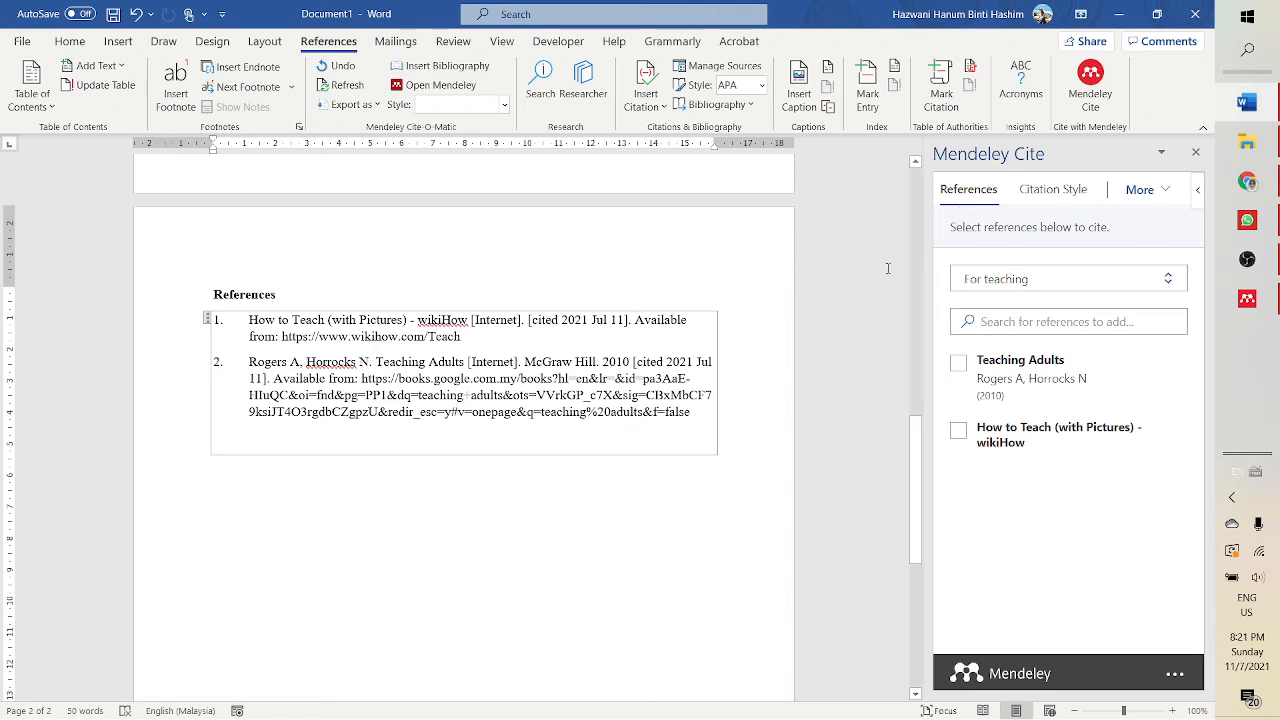
- Change the citation style to American Psychological Association 7th edition
left_click(1053, 199)
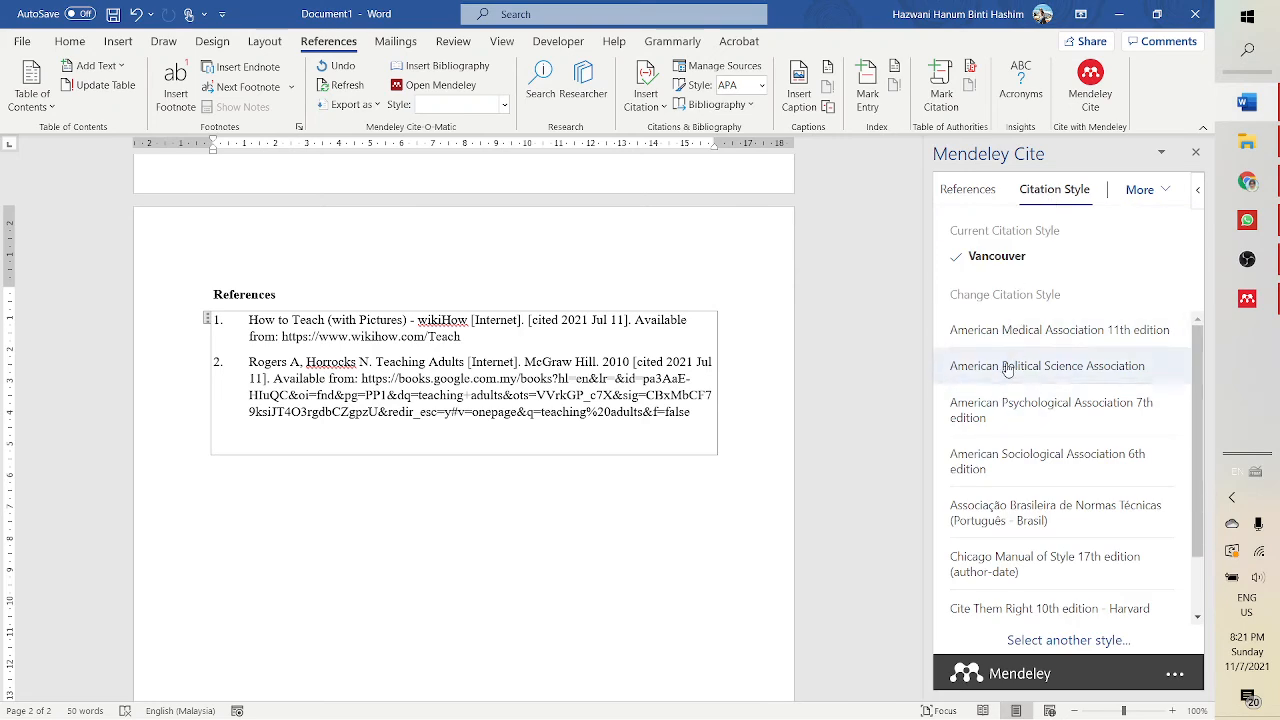
left_click(1057, 411)
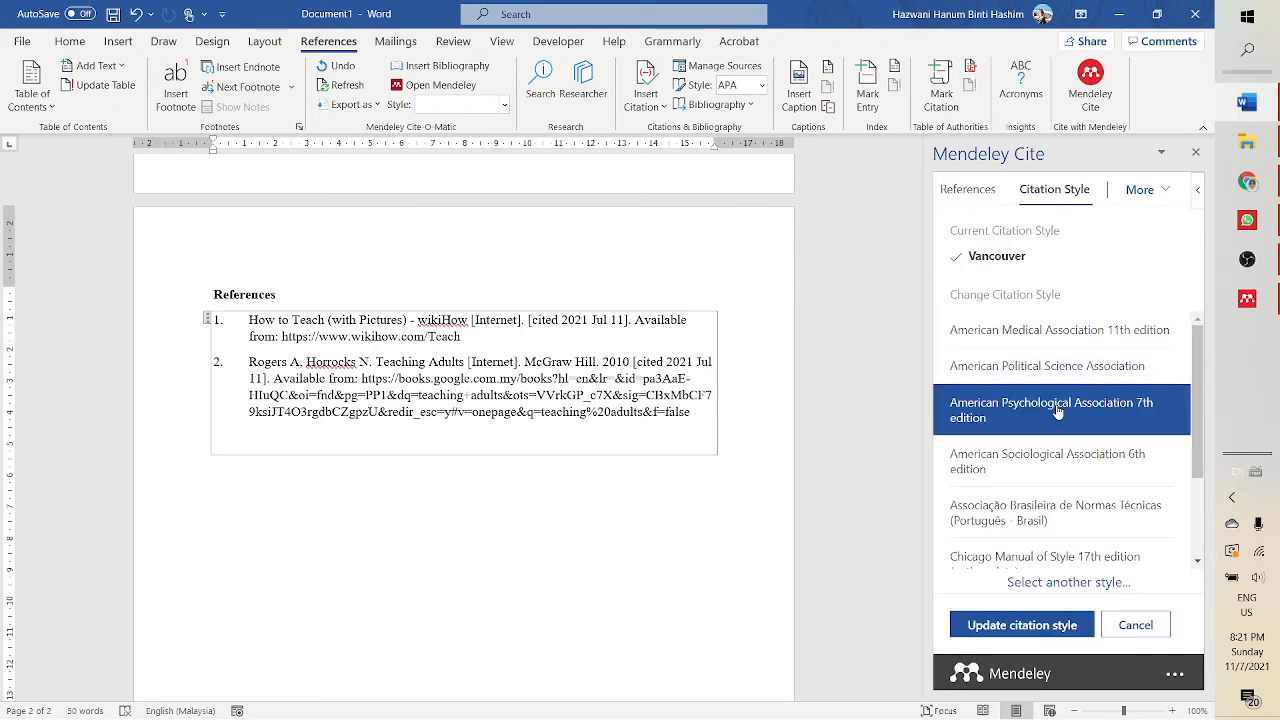
left_click(1040, 626)
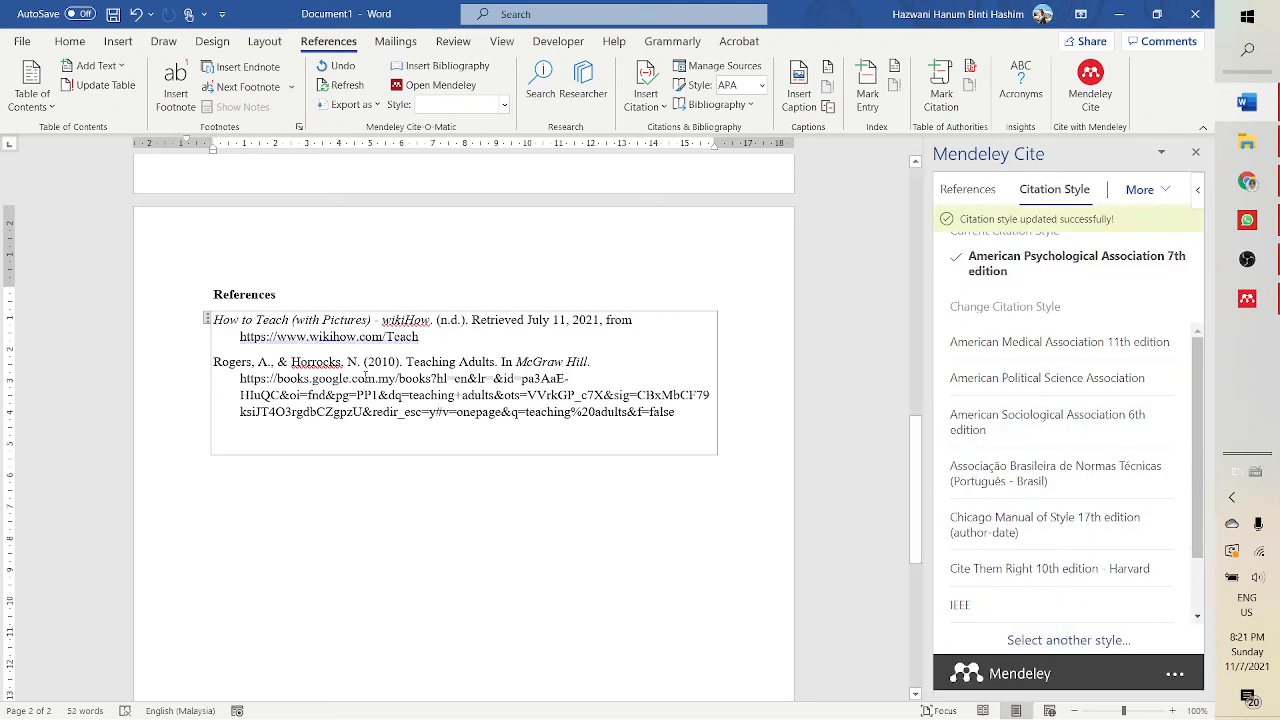
- Scroll through the document to review the in-text citations and the reference list
scroll(398, 398, "up", 15)
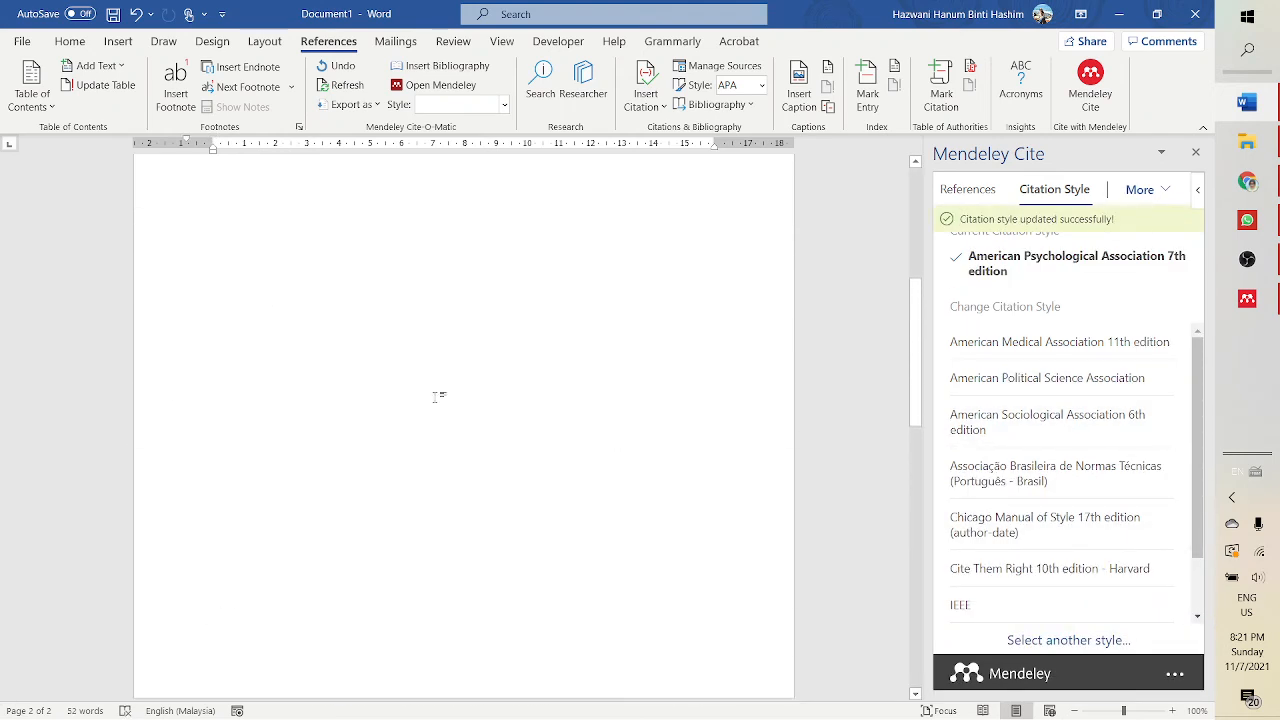
scroll(465, 329, "up", 1)
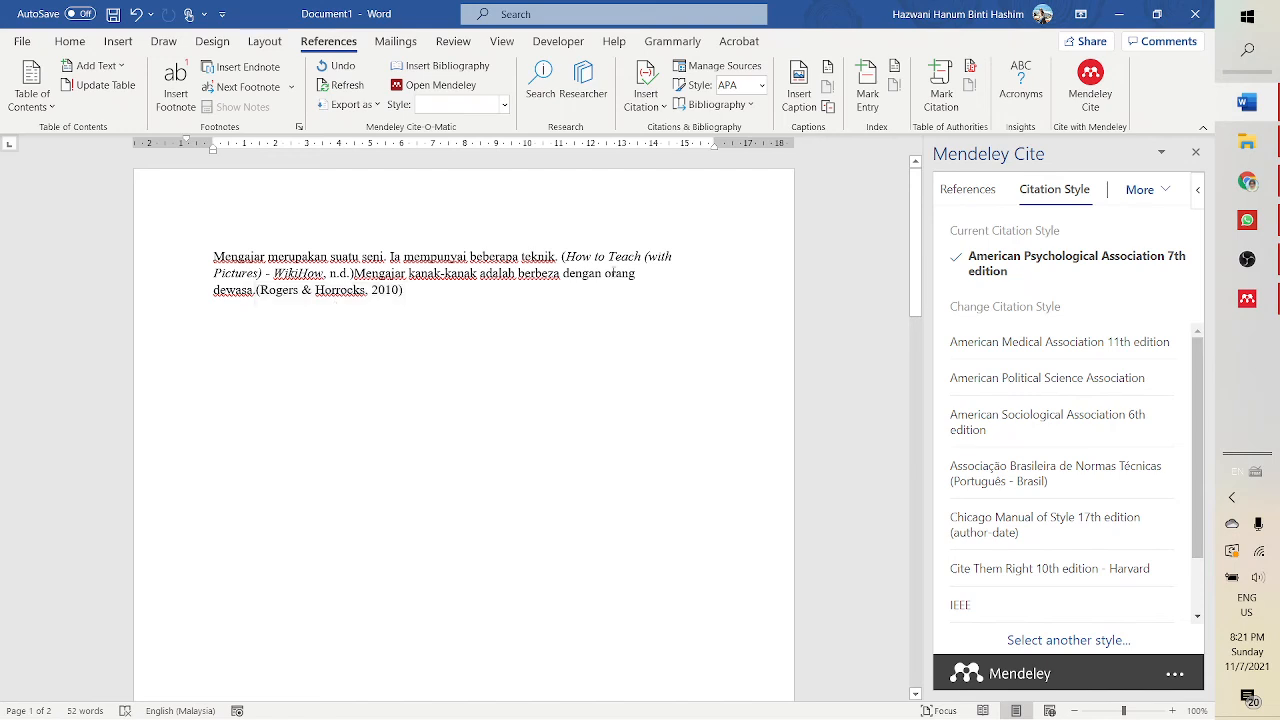
scroll(410, 508, "down", 12)
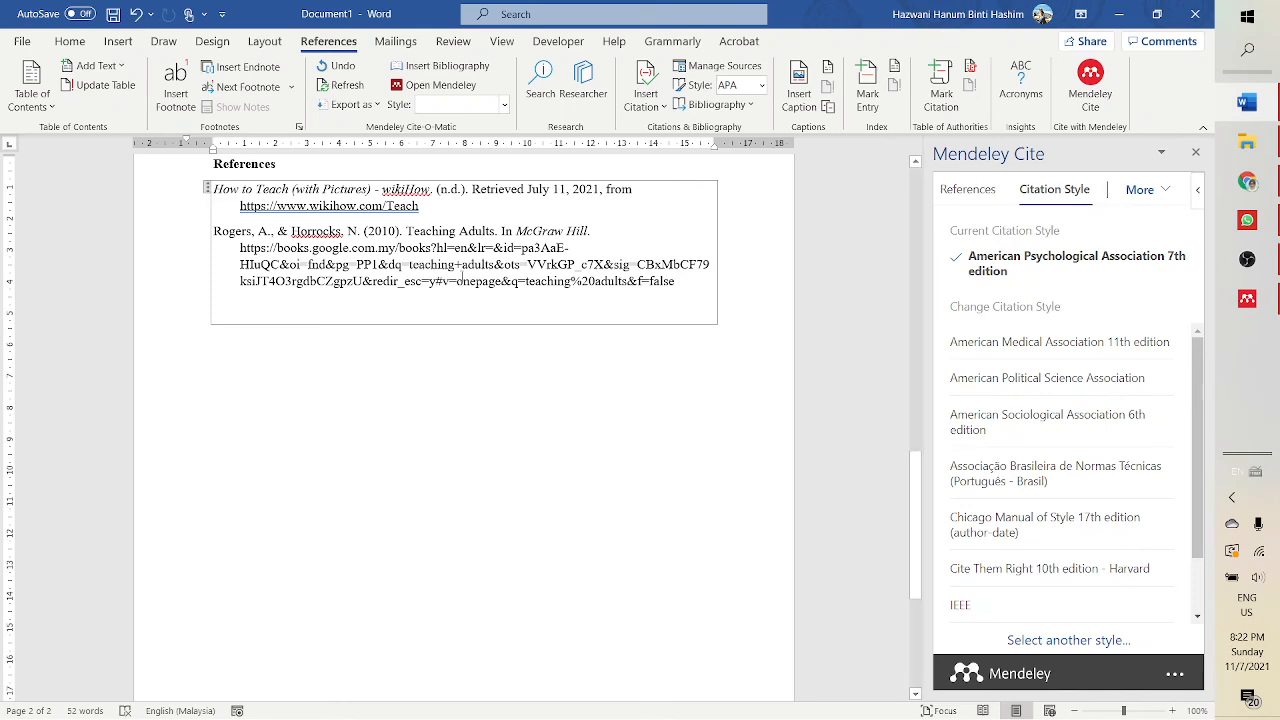
scroll(580, 306, "up", 3)
scroll(580, 309, "down", 4)
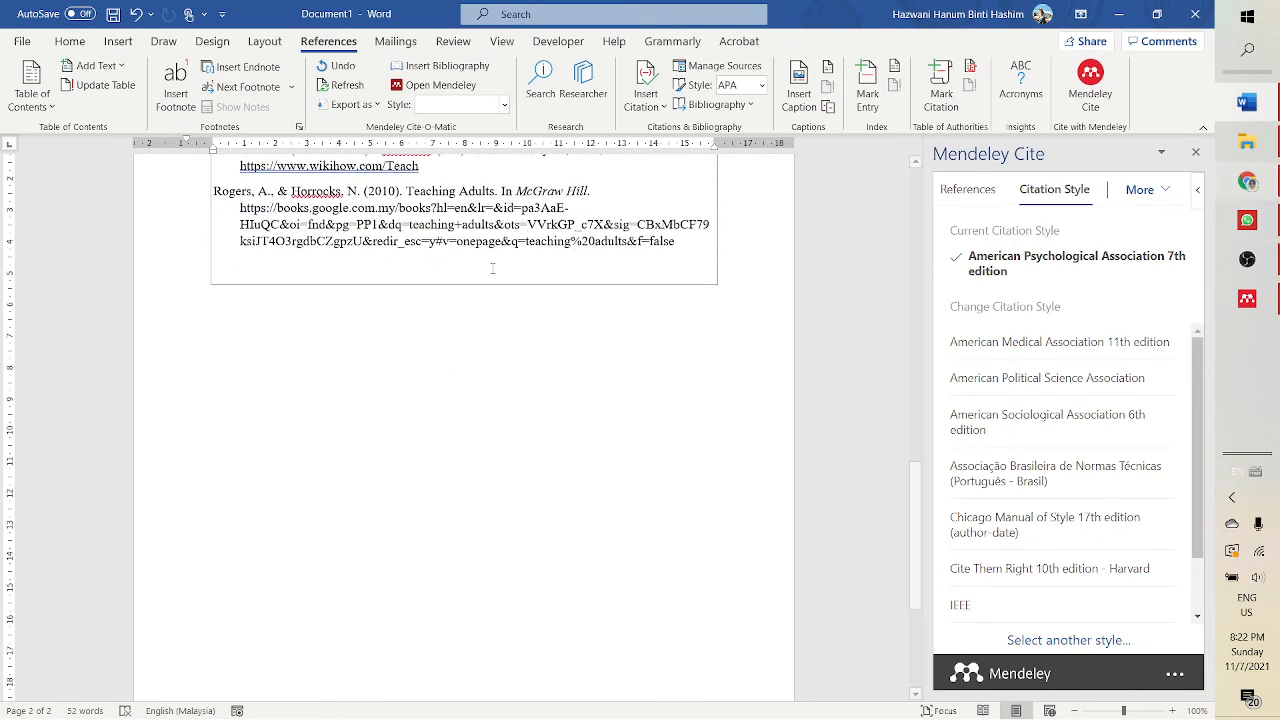
scroll(633, 198, "up", 5)
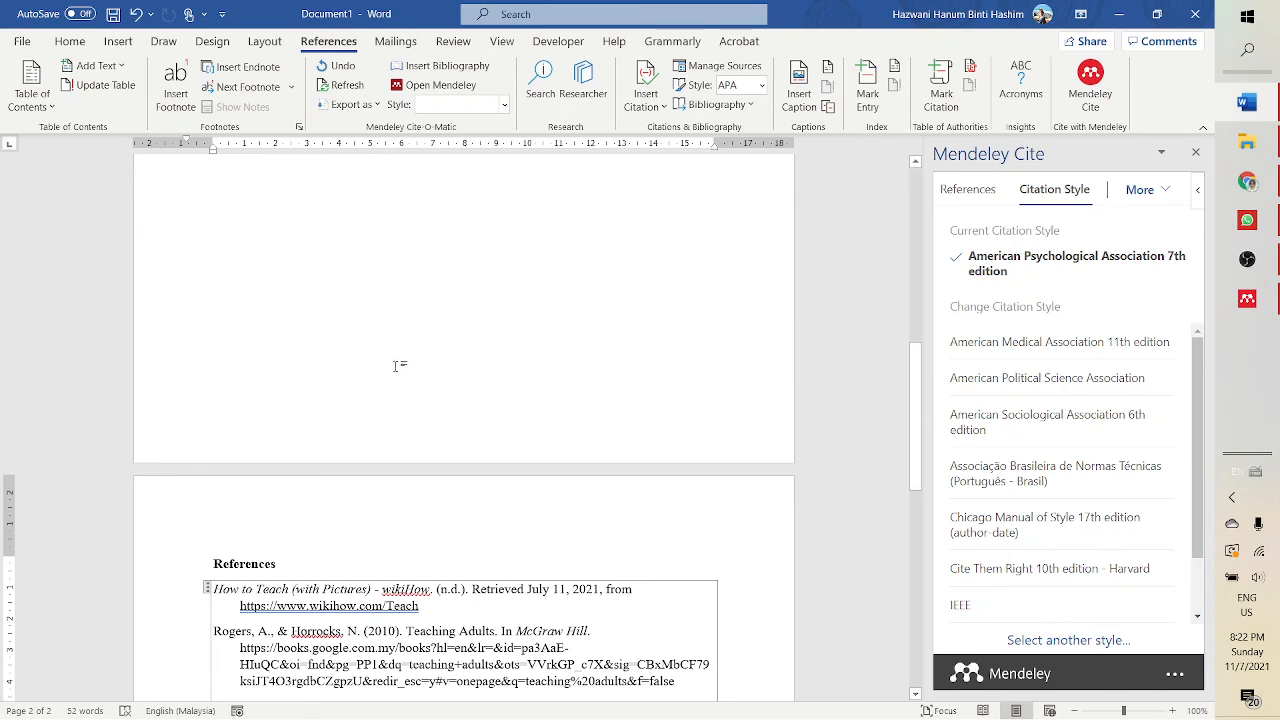
scroll(430, 340, "up", 8)
scroll(502, 320, "down", 3)
scroll(495, 306, "up", 4)
scroll(480, 300, "down", 10)
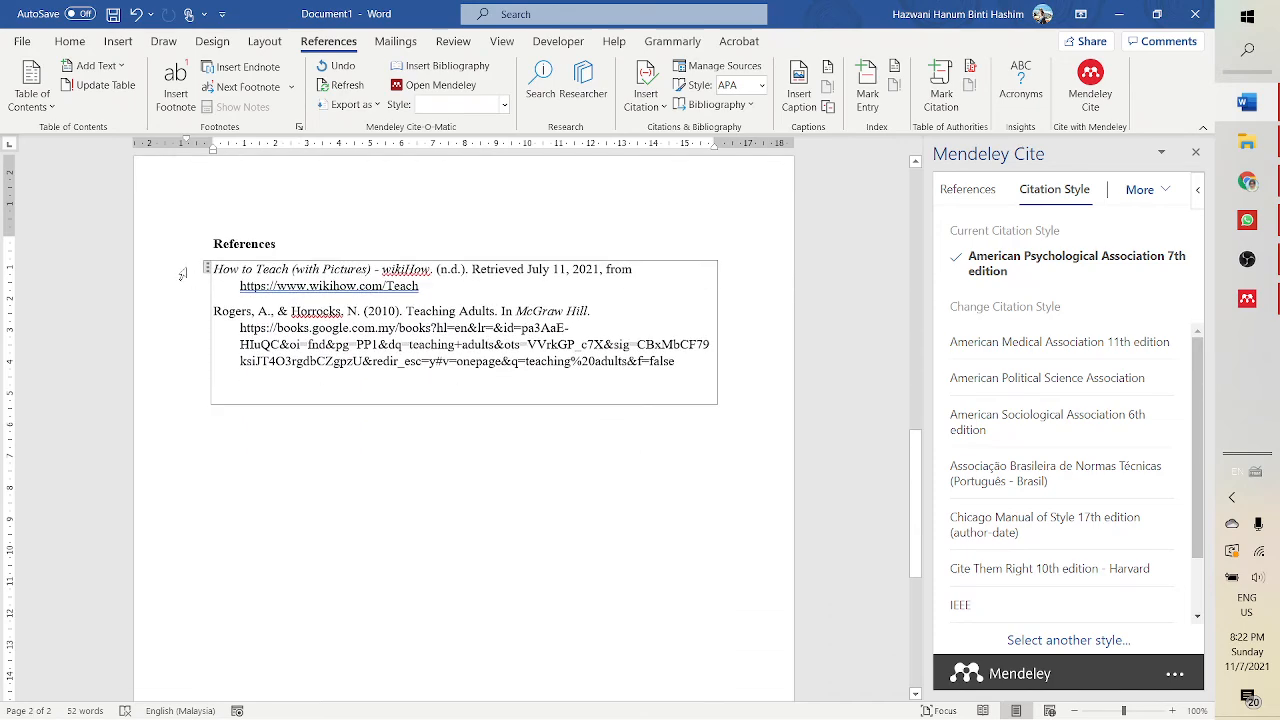
- Scroll through the reference list and select the Rogers and Horrocks entry to examine it
scroll(455, 294, "up", 10)
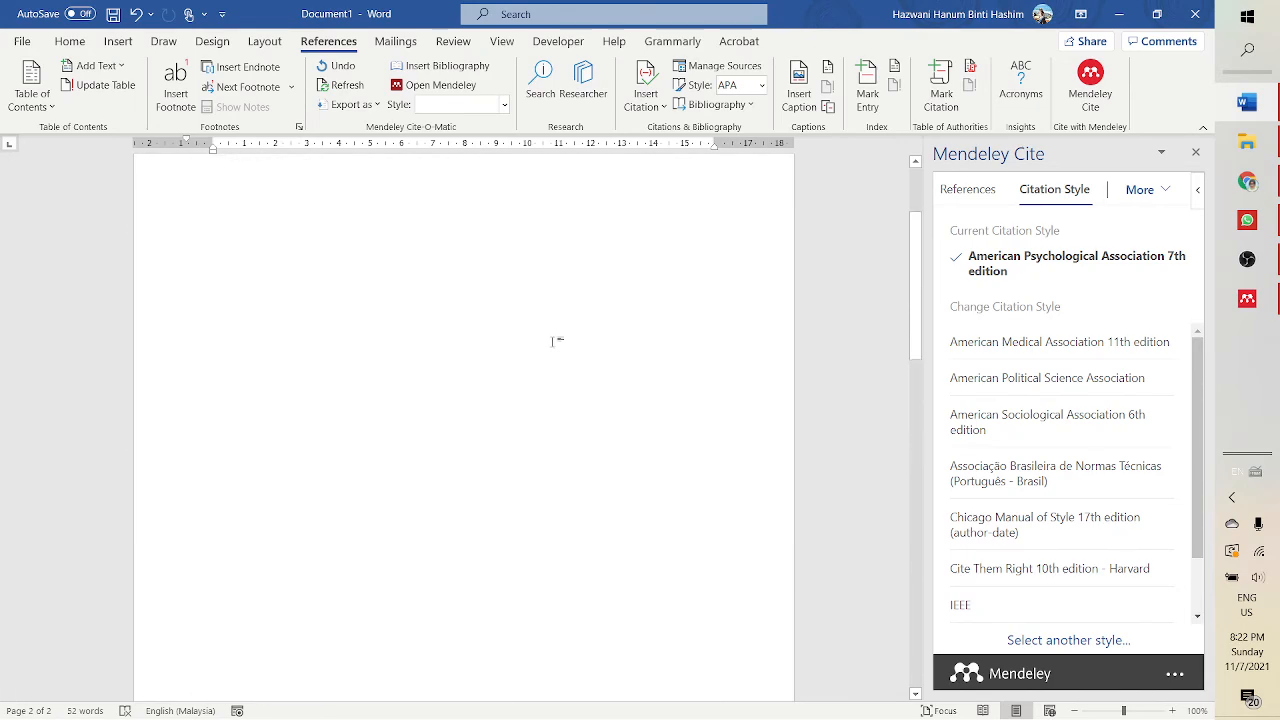
scroll(615, 412, "down", 5)
scroll(608, 423, "down", 5)
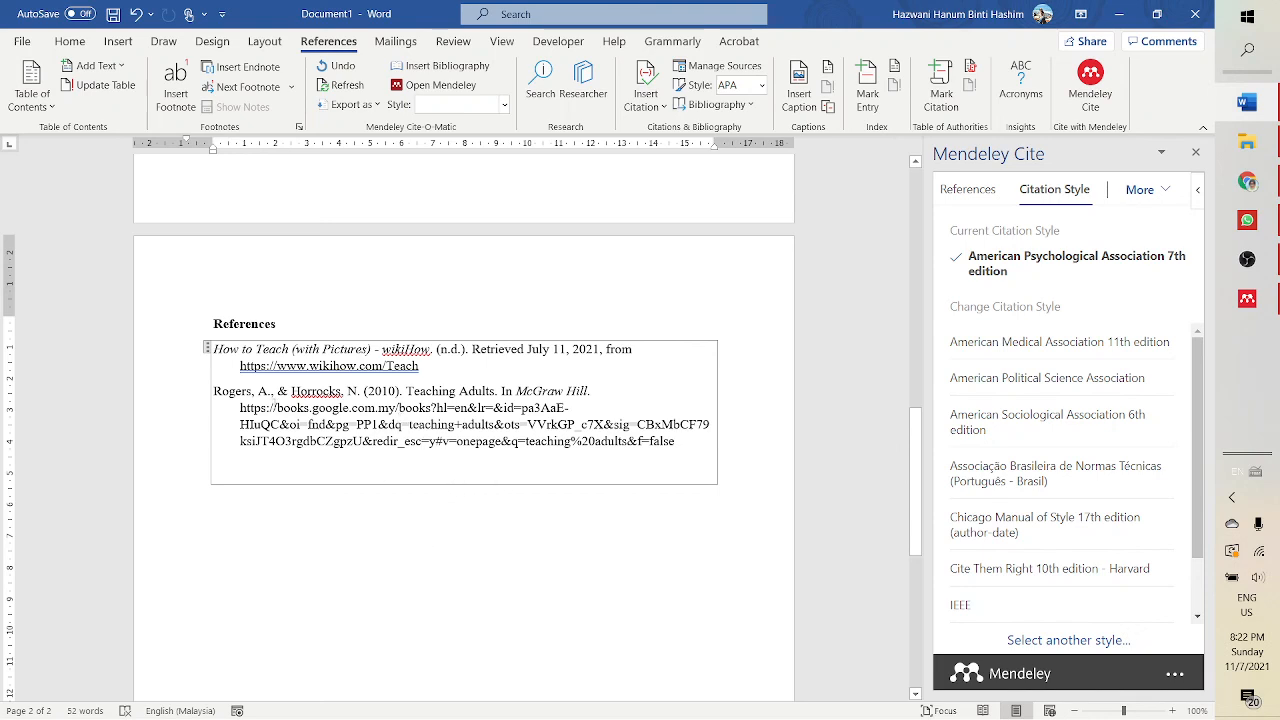
left_click_drag(214, 391, 705, 458)
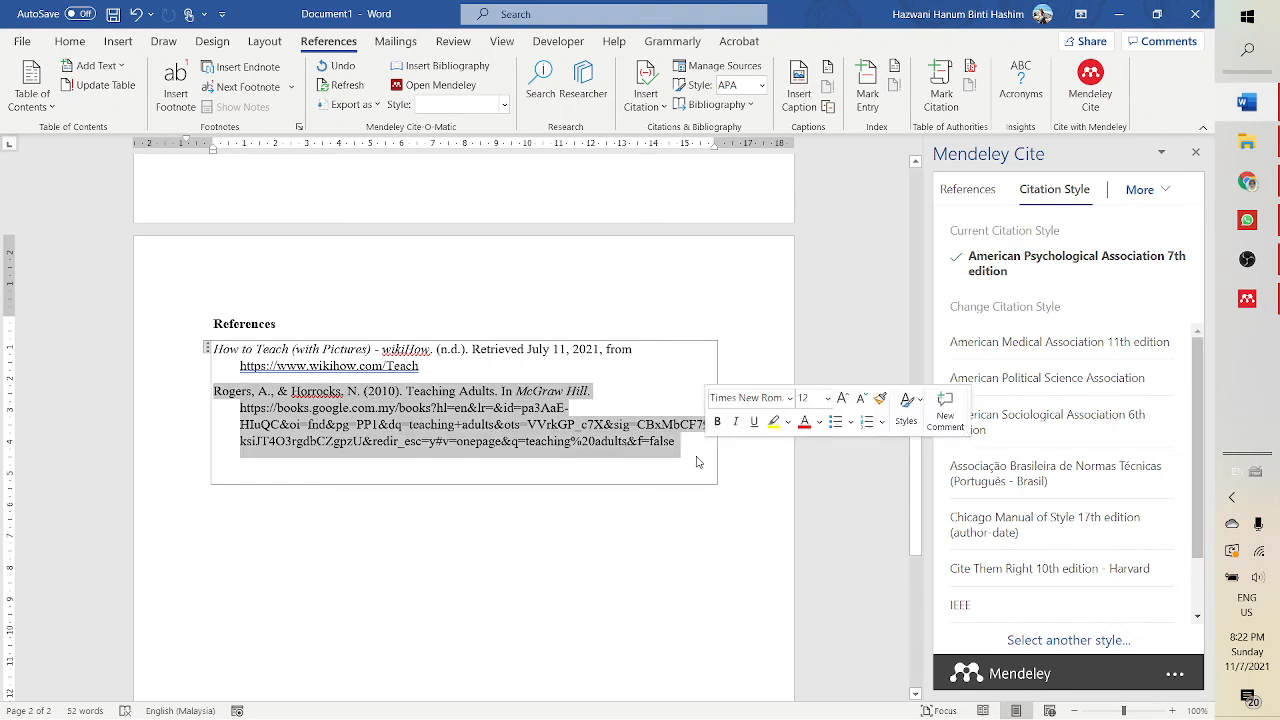
scroll(395, 428, "up", 5)
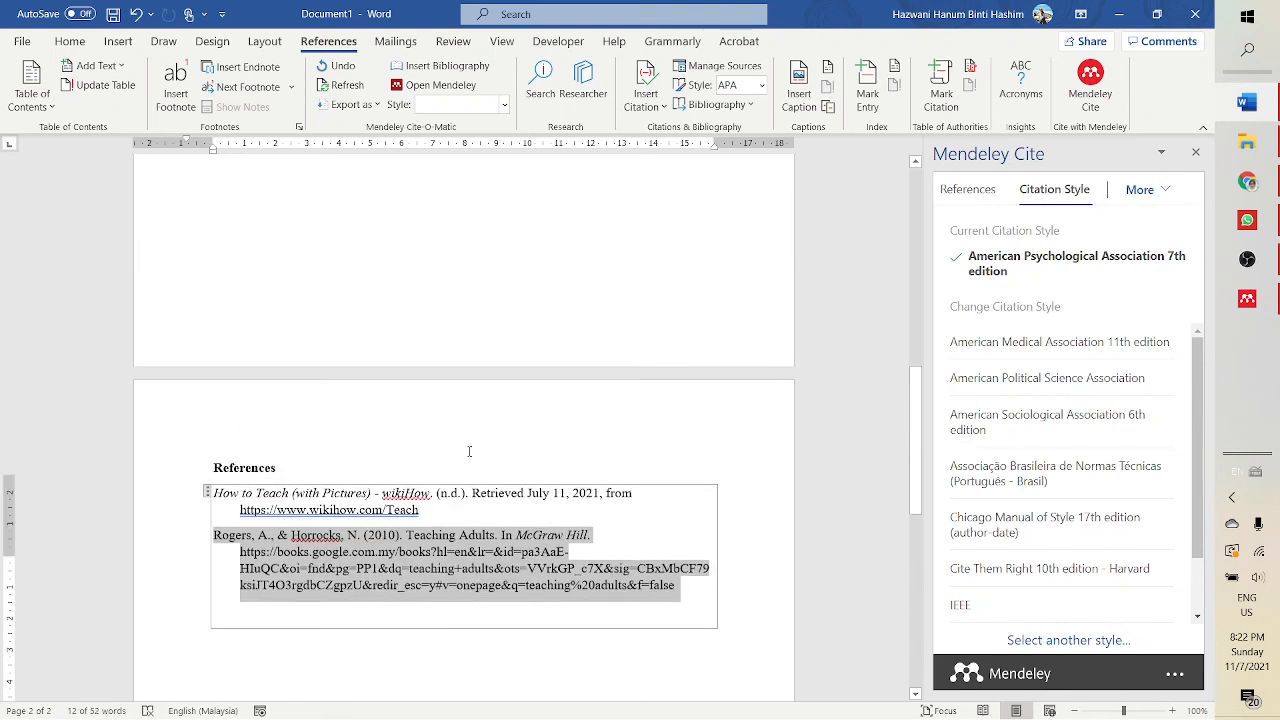
scroll(490, 480, "up", 10)
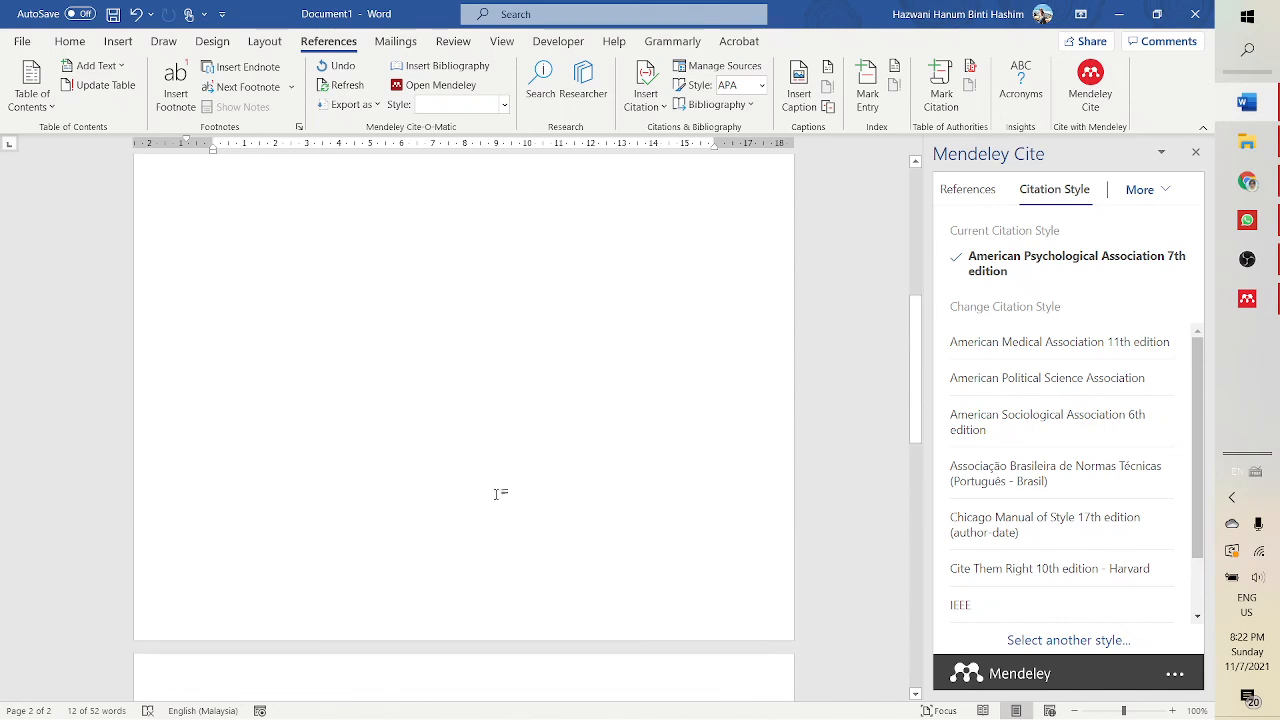
scroll(481, 428, "down", 3)
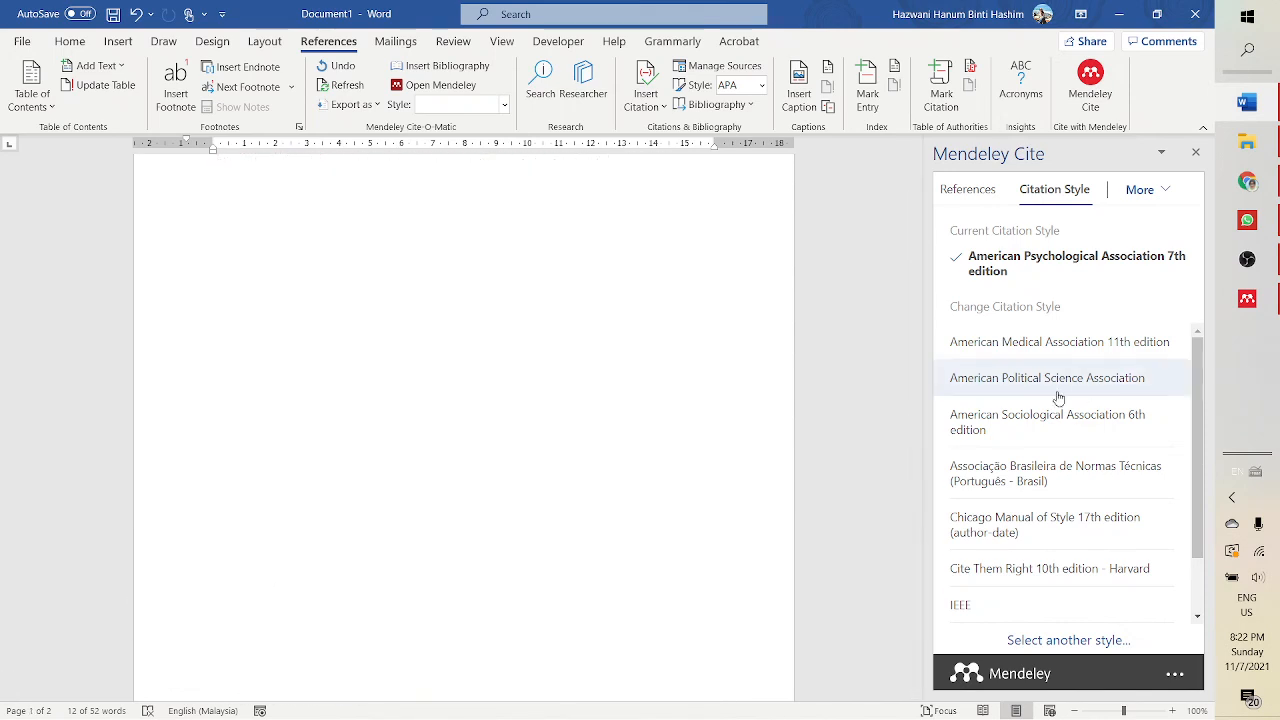
scroll(346, 509, "down", 5)
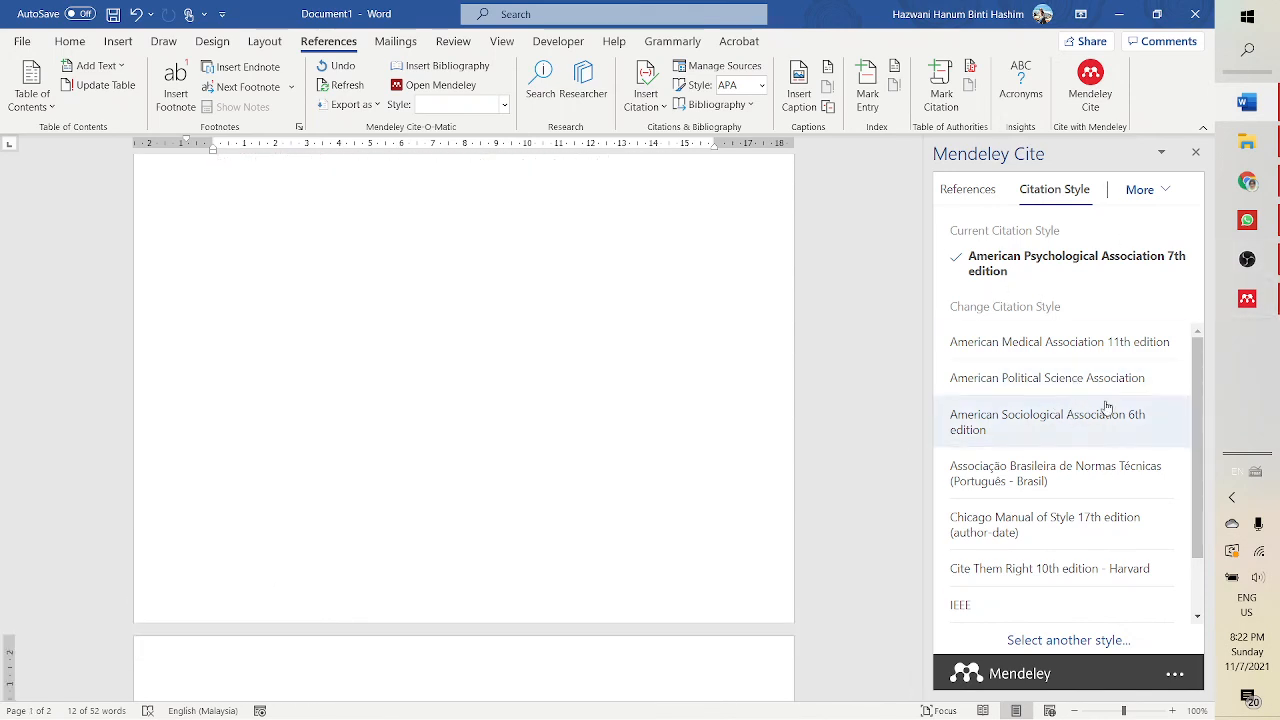
scroll(1110, 417, "down", 2)
scroll(1108, 437, "up", 2)
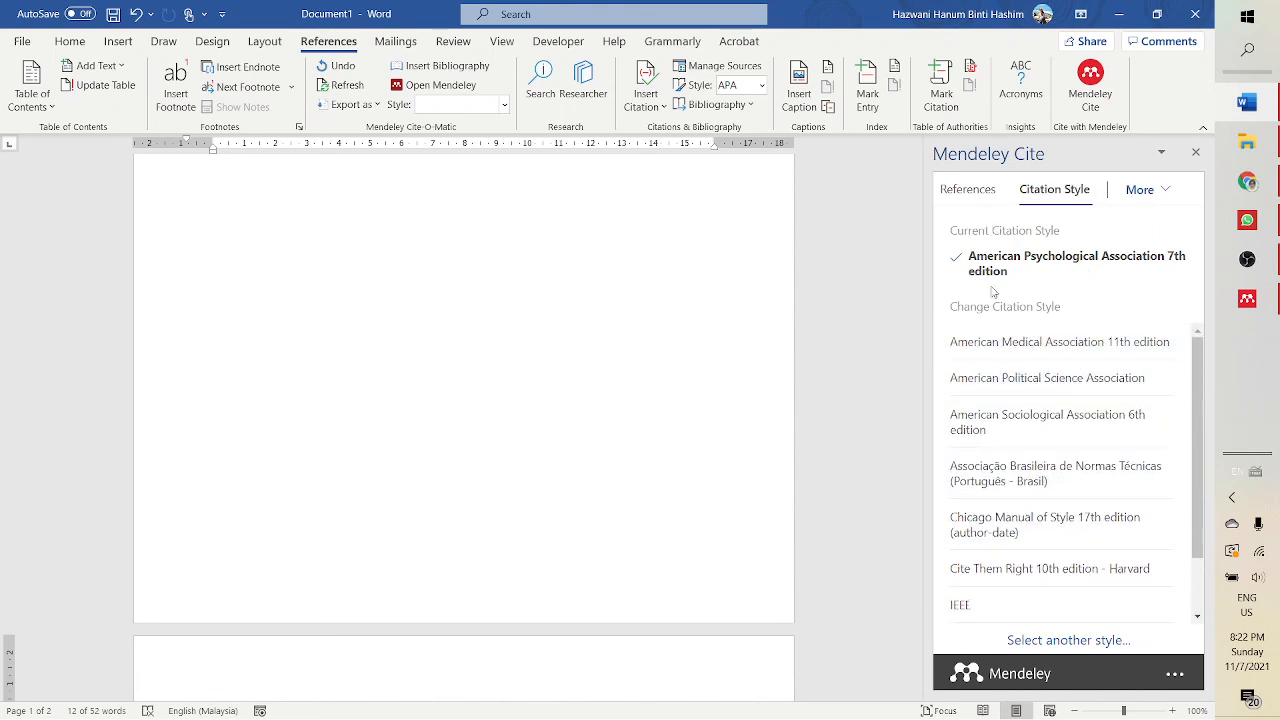
- Switch to Mendeley Reference Manager and review the details of the Teaching Adults reference
left_click(1247, 298)
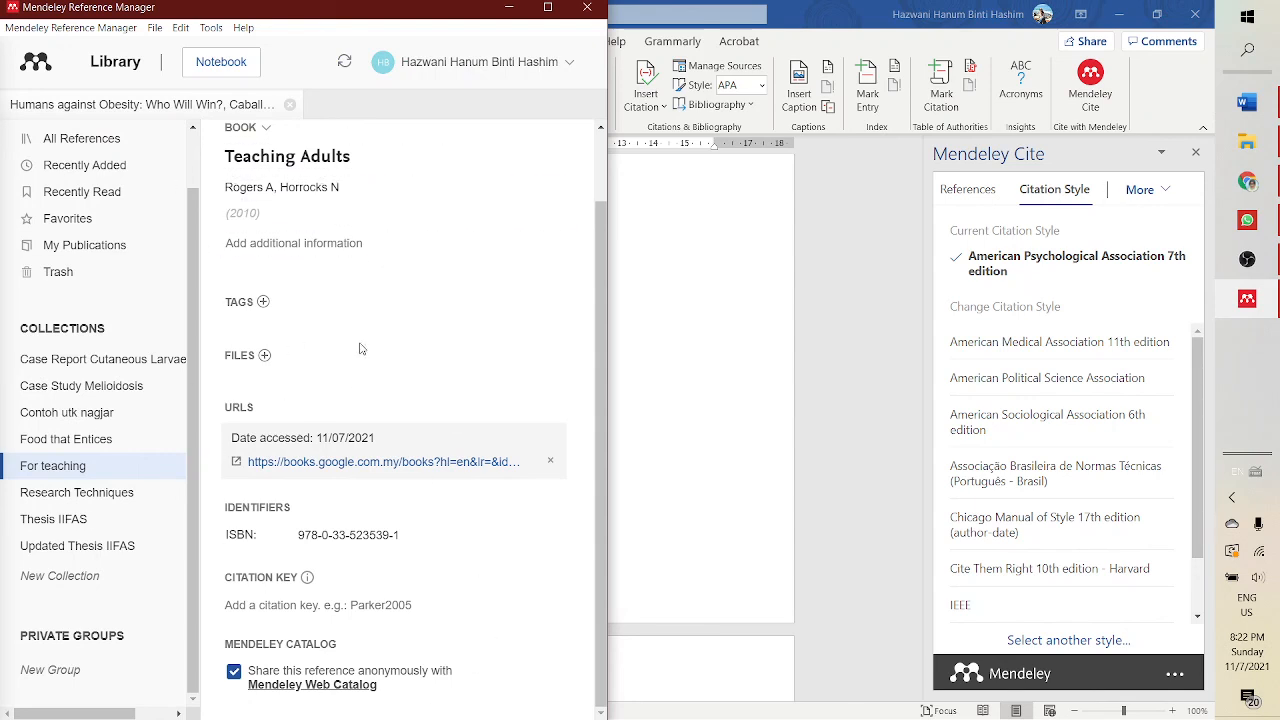
scroll(360, 300, "up", 2)
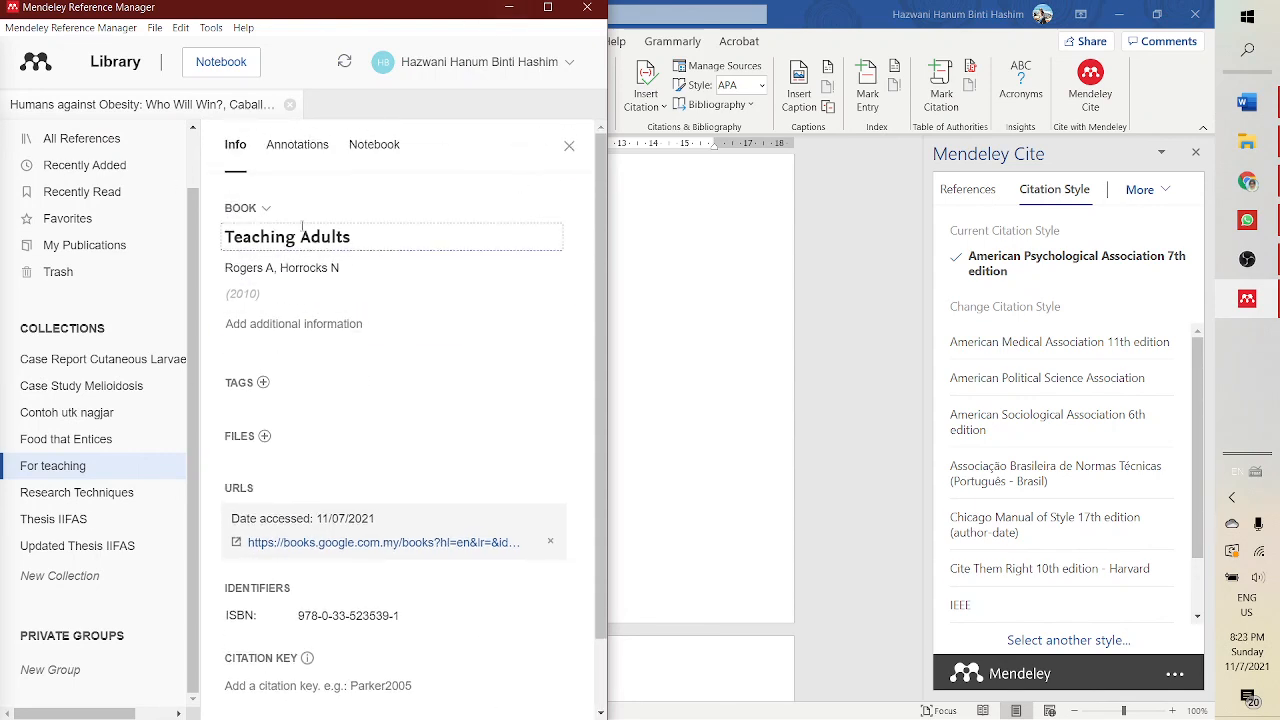
scroll(323, 391, "down", 1)
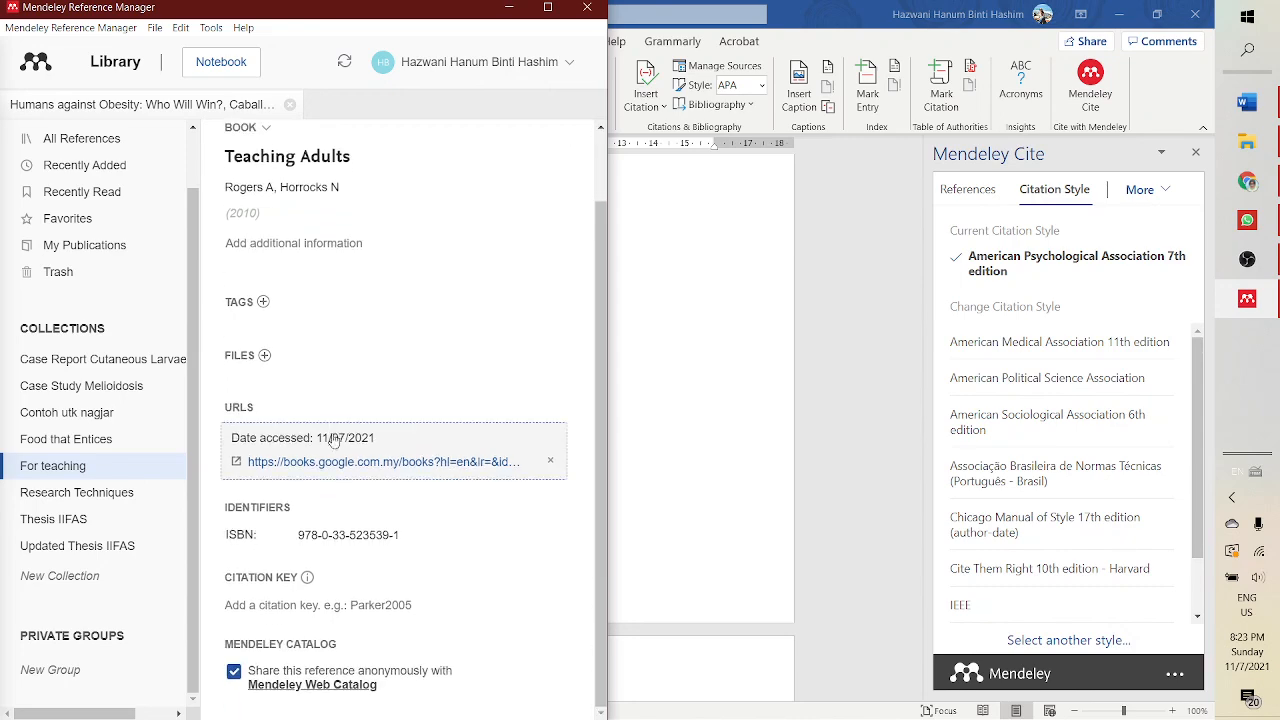
scroll(368, 382, "up", 1)
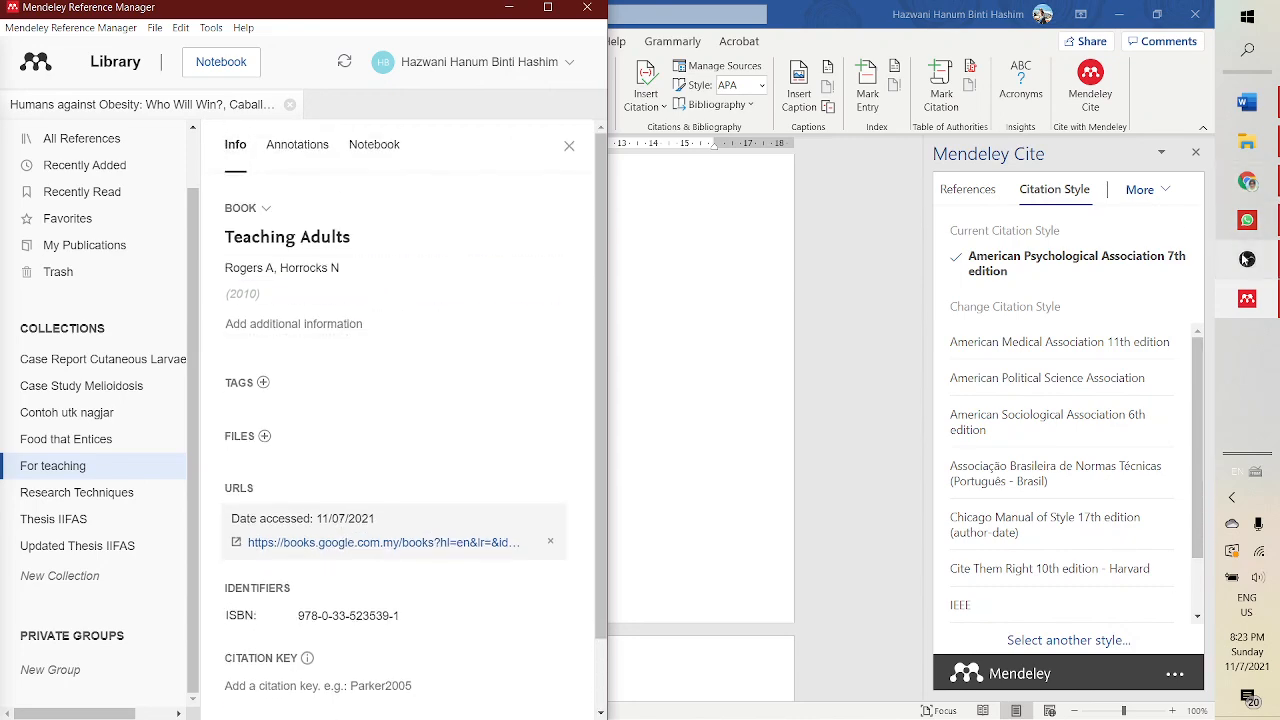
- Bring up the Teaching Adults Google Books page in Chrome beside the Mendeley reference details
left_click(1247, 260)
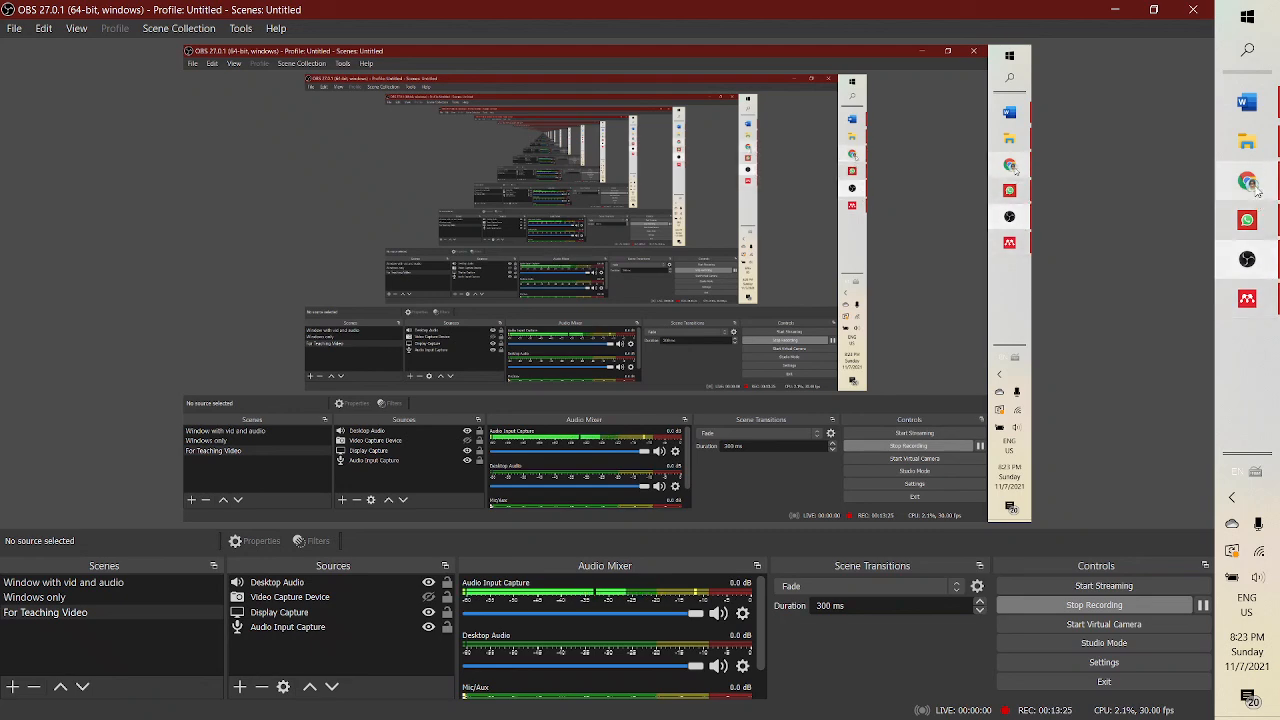
left_click(1249, 183)
left_click(1250, 261)
left_click(1249, 183)
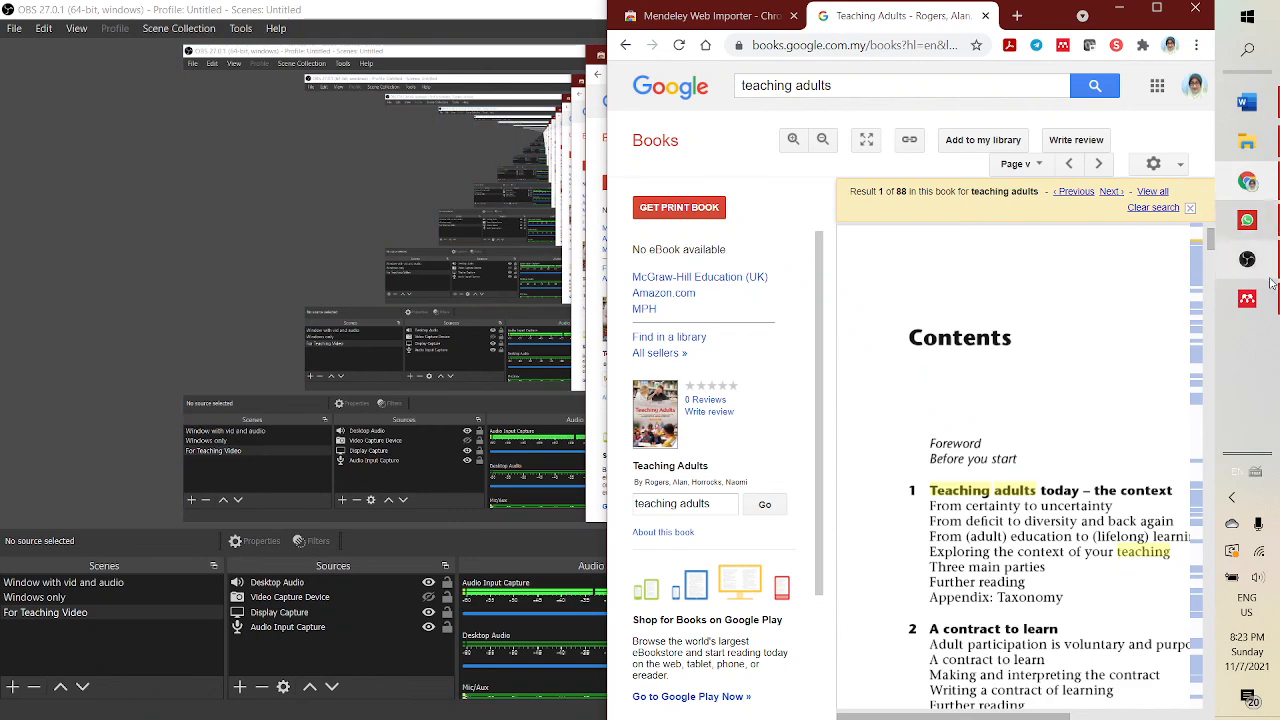
left_click(1249, 300)
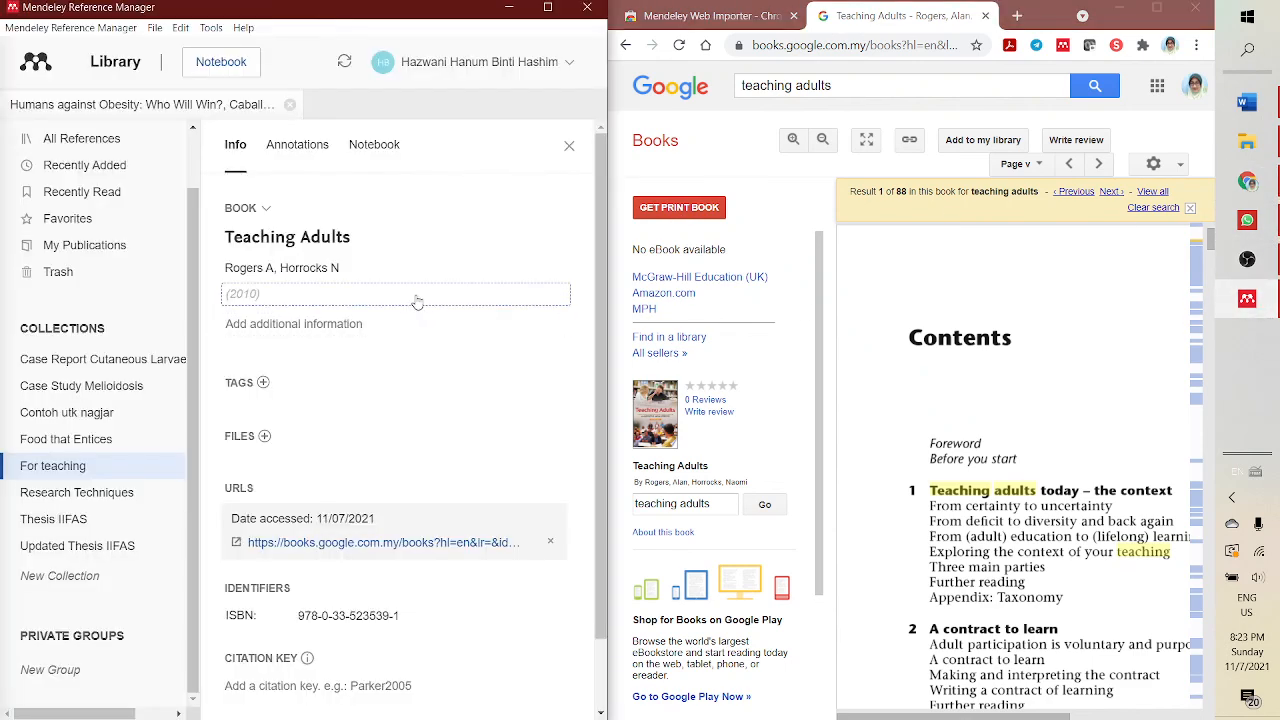